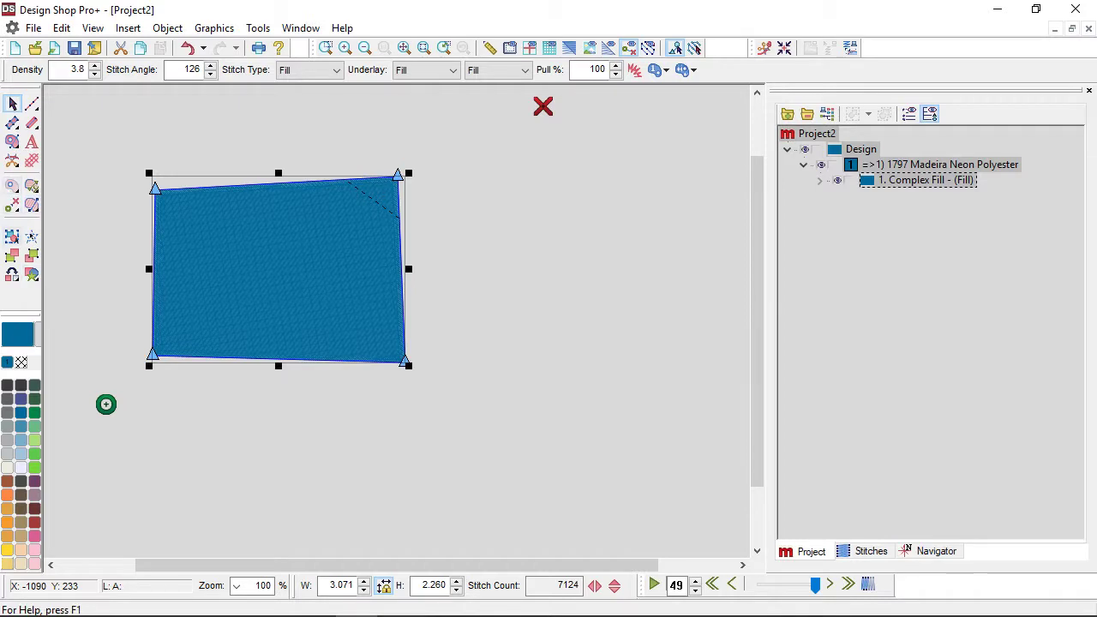
Draw a bright green complex-fill circle about 1.08 wide near the middle of the blue fill shape
{"action": "left_click", "coordinate": [12, 141]}
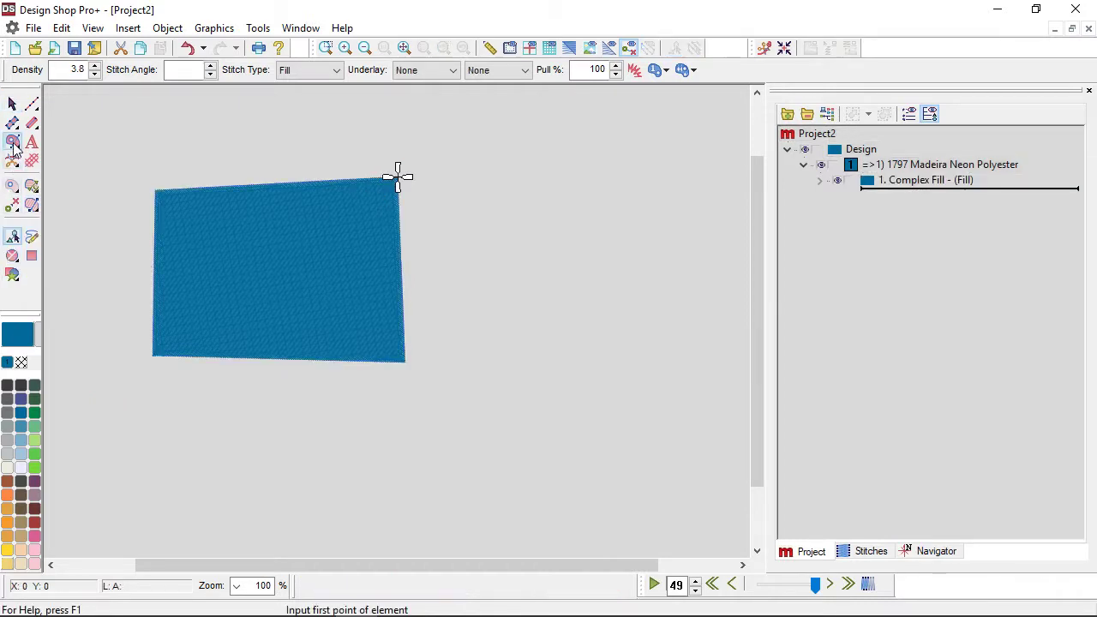
{"action": "left_click", "coordinate": [35, 454]}
{"action": "left_click", "coordinate": [12, 255]}
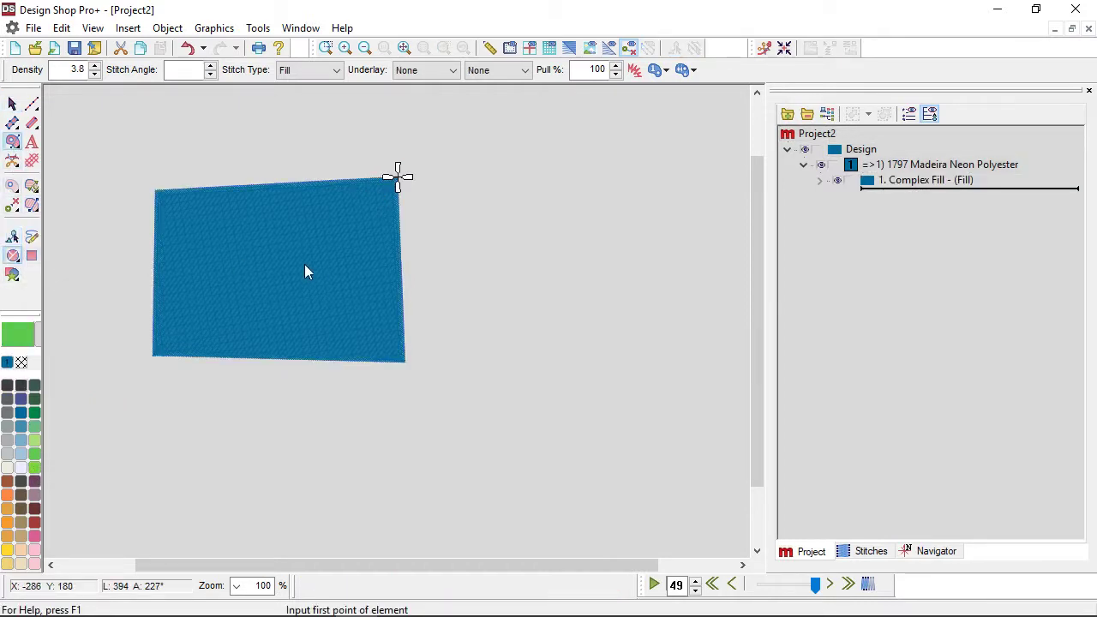
{"action": "left_click", "coordinate": [274, 279]}
{"action": "left_click", "coordinate": [306, 311]}
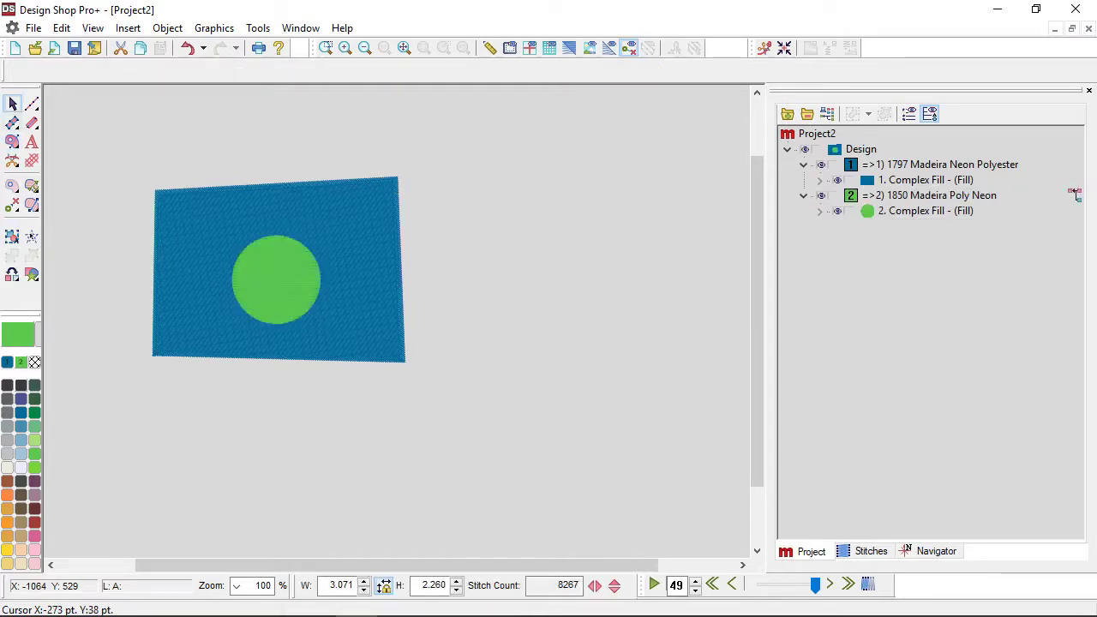
{"action": "left_click", "coordinate": [13, 104]}
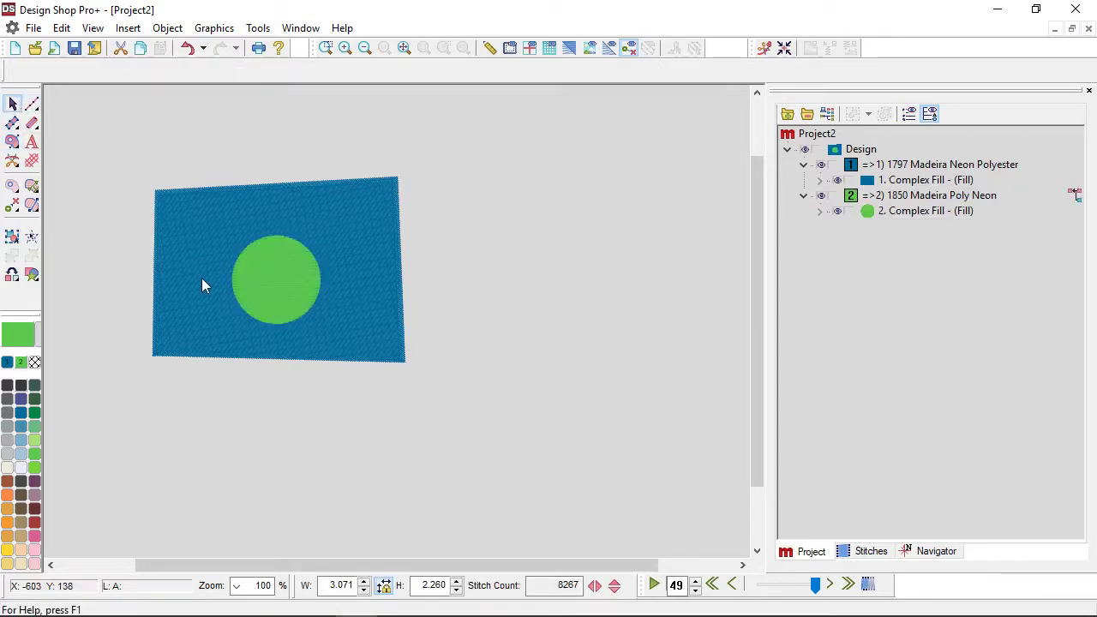
Insert a circular hole into the blue fill, using six outline points just inside the green circle's edge
{"action": "left_click", "coordinate": [347, 289]}
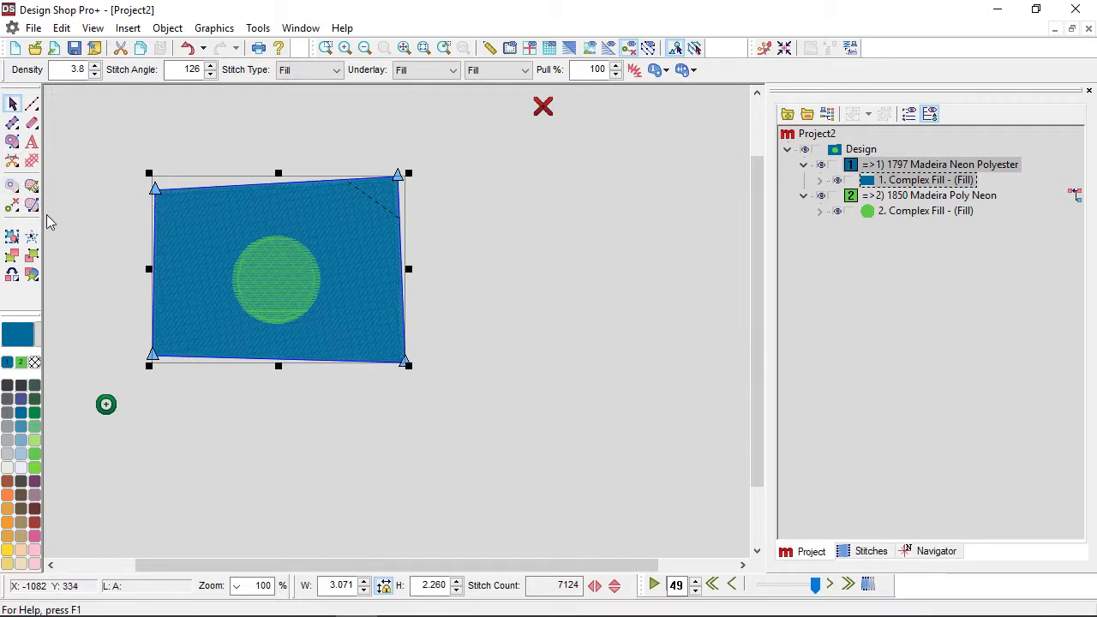
{"action": "left_click", "coordinate": [12, 185]}
{"action": "scroll", "coordinate": [265, 287], "scroll_direction": "up", "scroll_amount": 3}
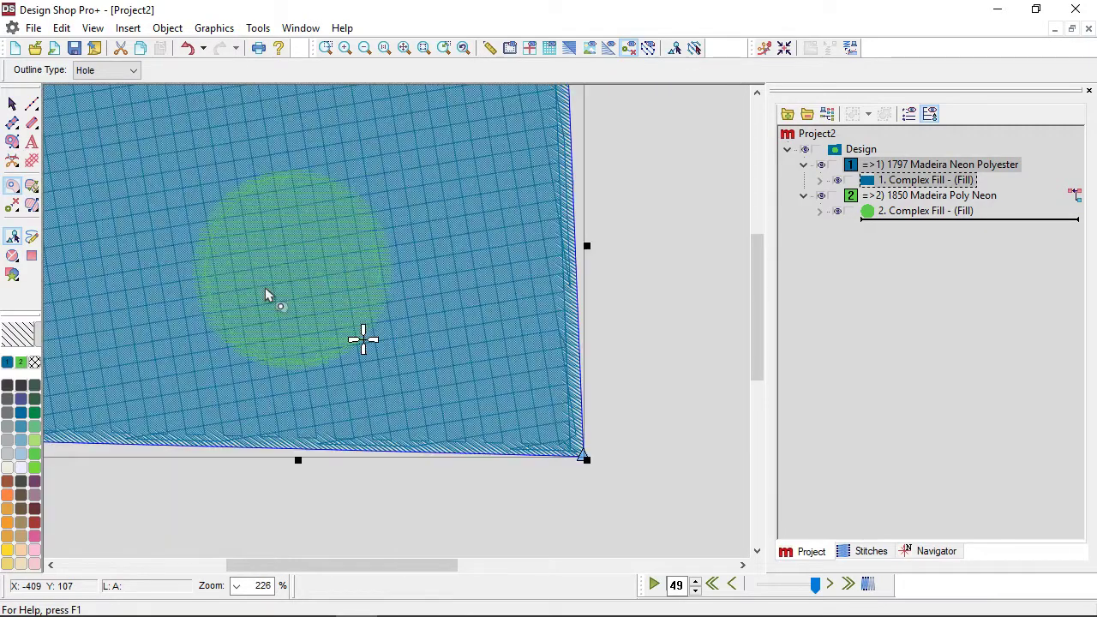
{"action": "left_click", "coordinate": [211, 248]}
{"action": "right_click", "coordinate": [281, 185]}
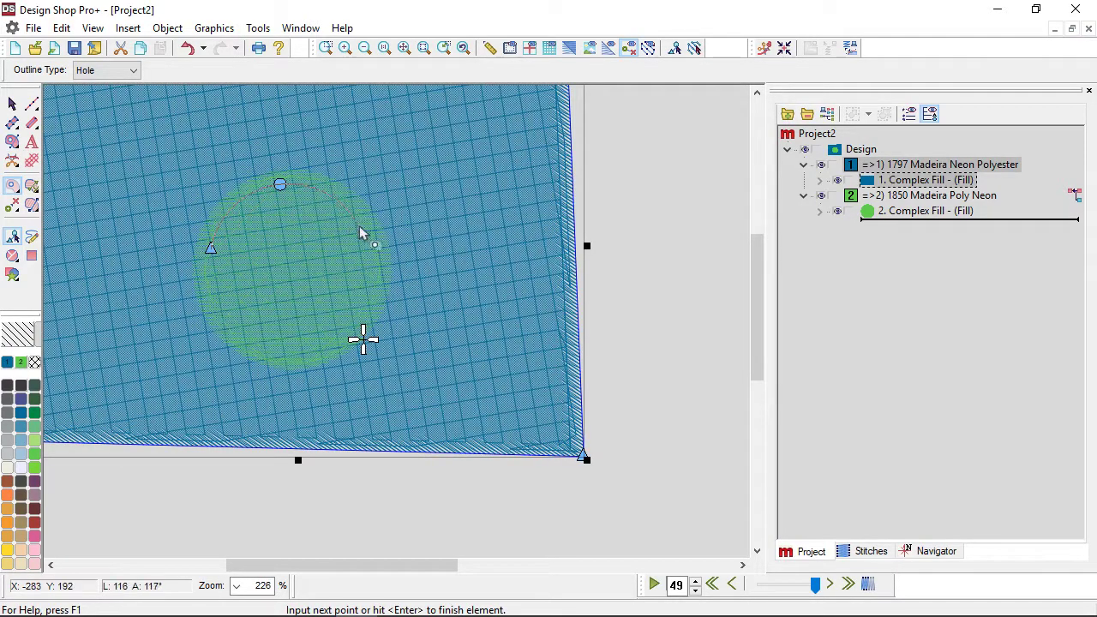
{"action": "right_click", "coordinate": [367, 233]}
{"action": "right_click", "coordinate": [364, 310]}
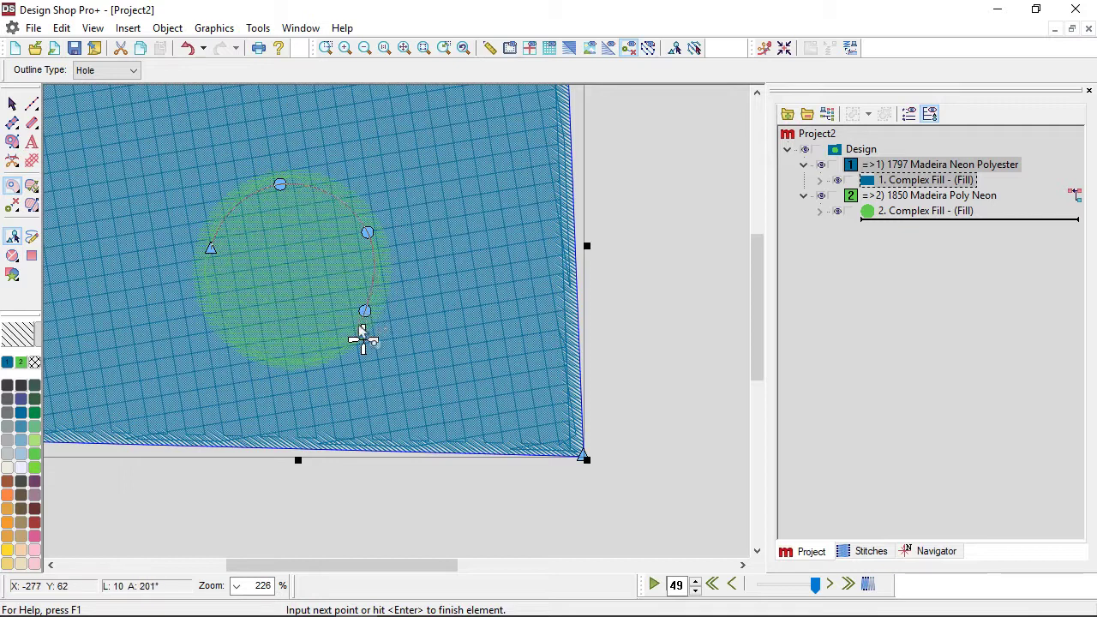
{"action": "right_click", "coordinate": [292, 353]}
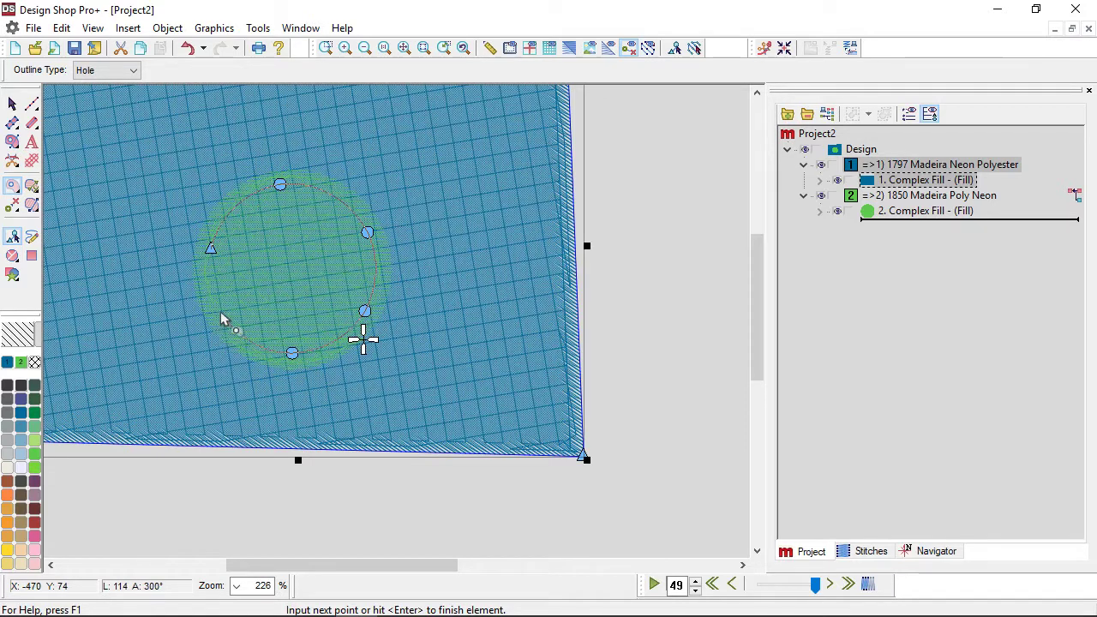
{"action": "right_click", "coordinate": [217, 301]}
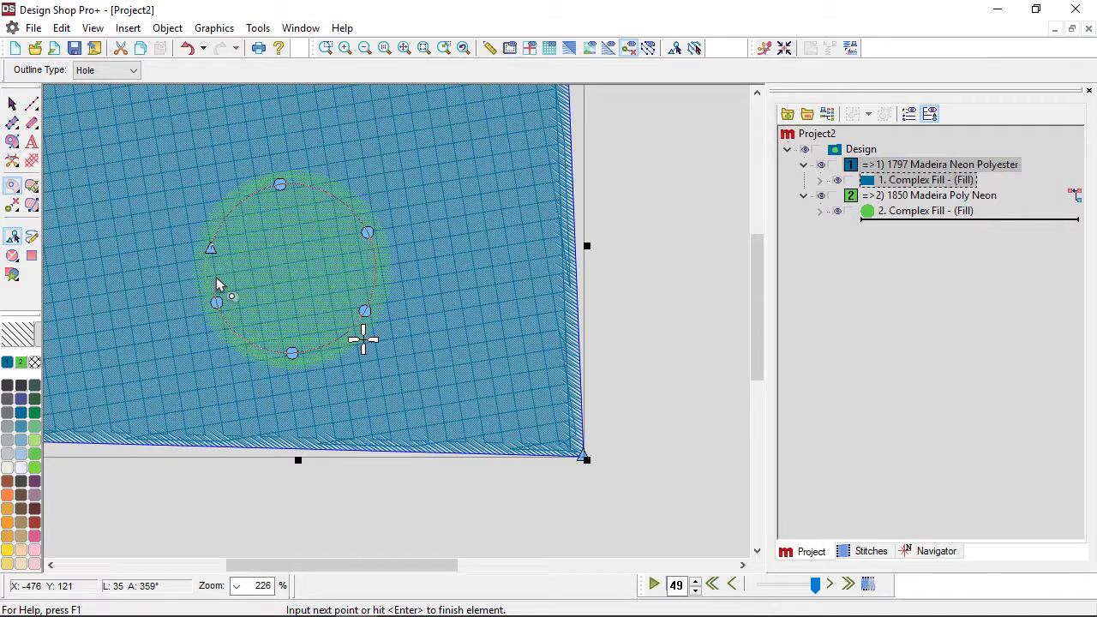
{"action": "key", "text": "Return"}
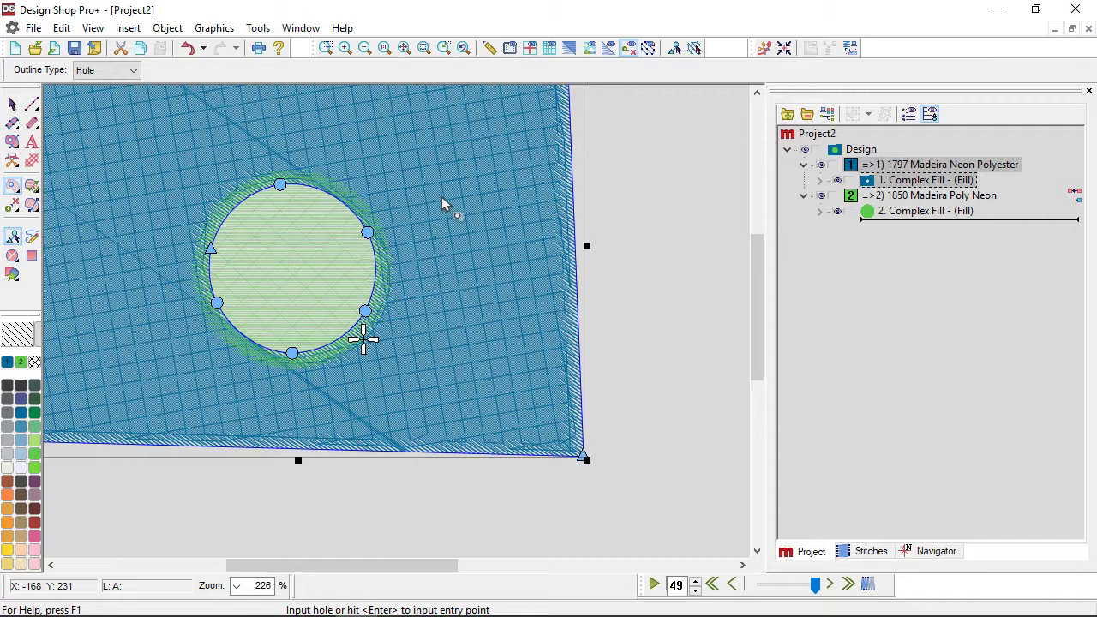
{"action": "key", "text": "Return"}
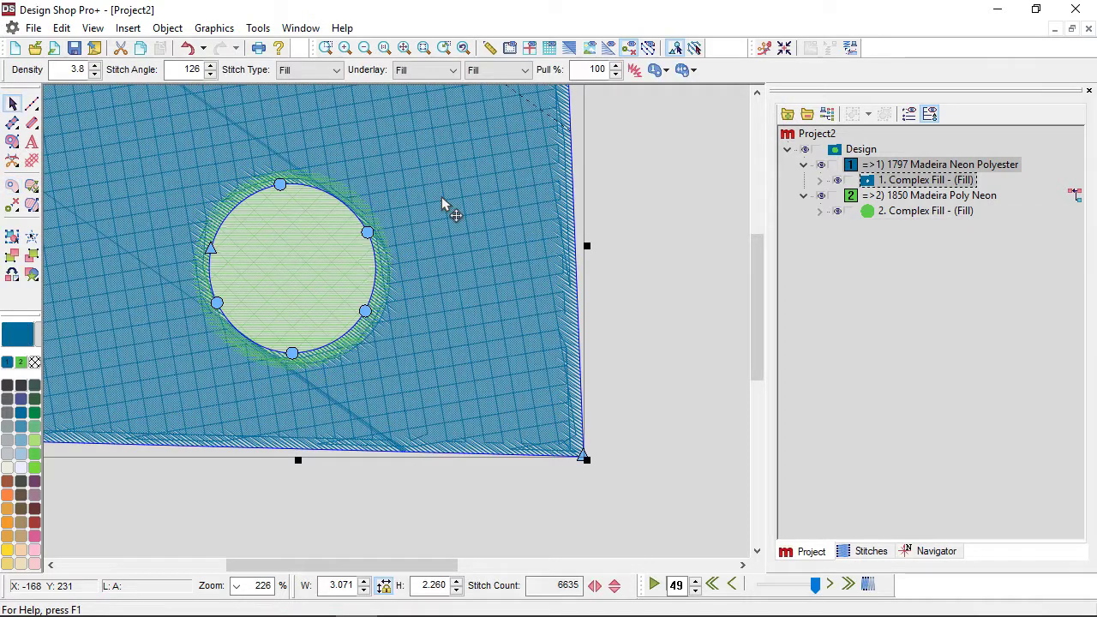
{"action": "left_click", "coordinate": [616, 271]}
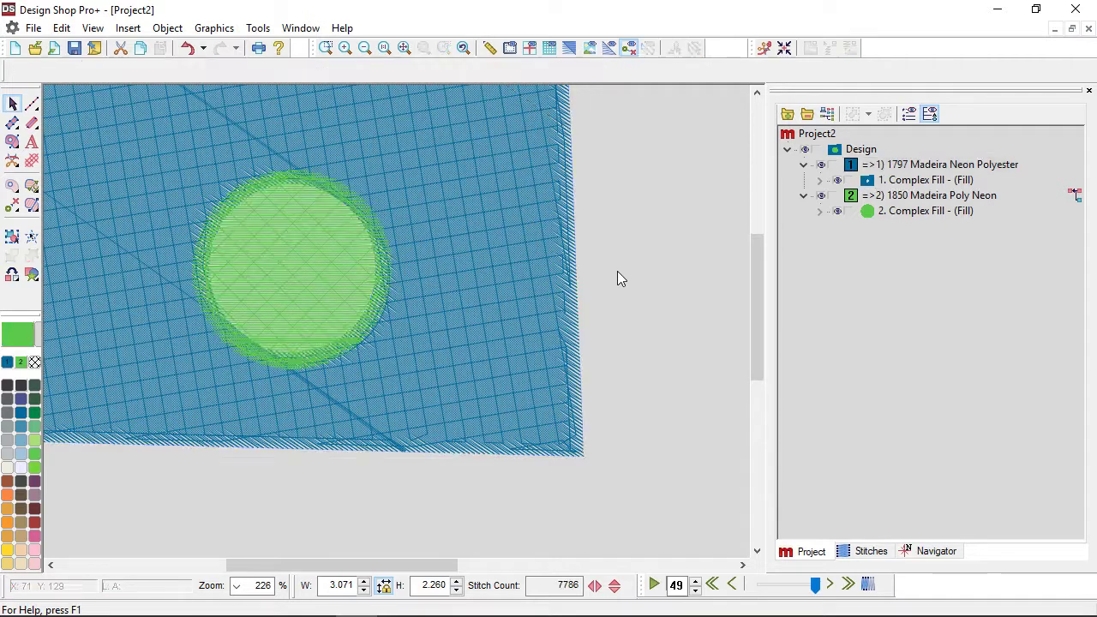
Turn on the 3D stitch view and inspect the hole by hiding the green circle, then show the circle again
{"action": "scroll", "coordinate": [396, 319], "scroll_direction": "down", "scroll_amount": 2}
{"action": "scroll", "coordinate": [396, 324], "scroll_direction": "down", "scroll_amount": 1}
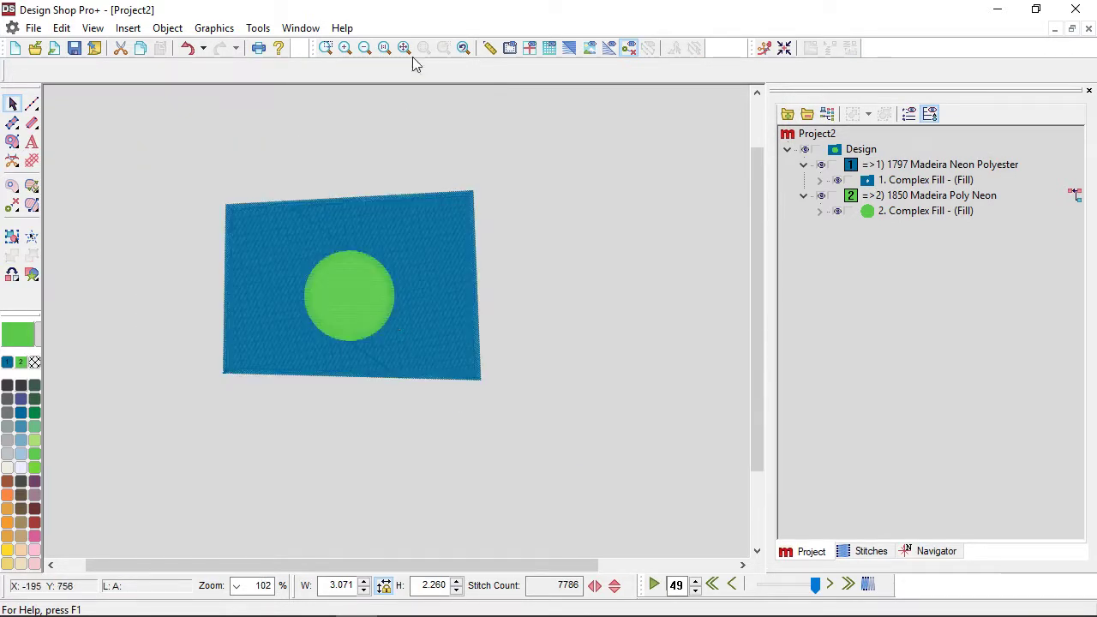
{"action": "left_click", "coordinate": [571, 48]}
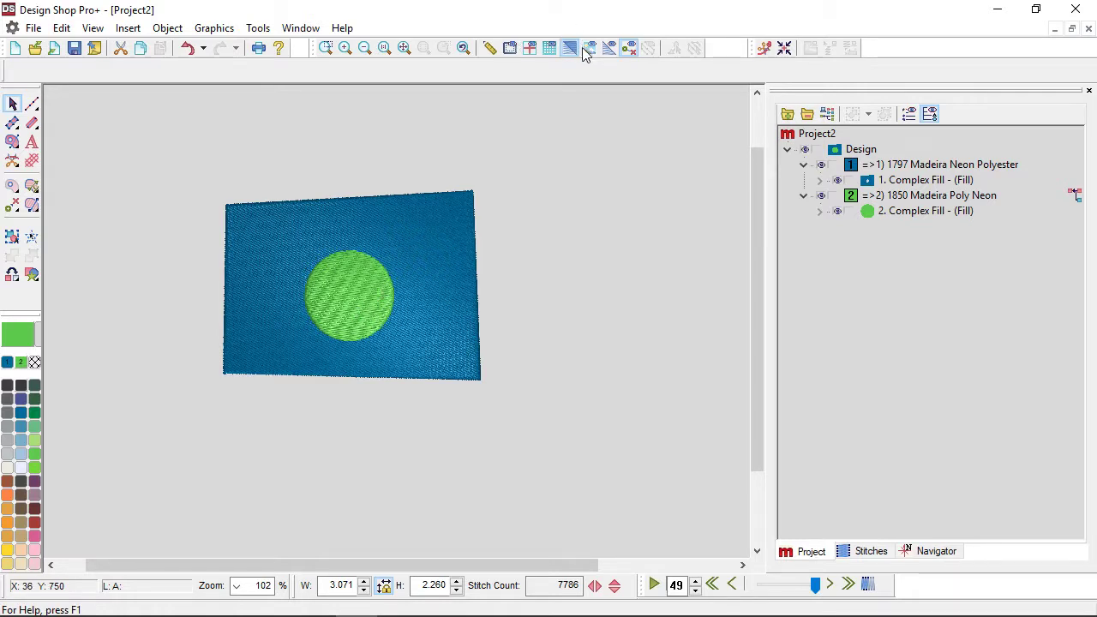
{"action": "left_click", "coordinate": [837, 211]}
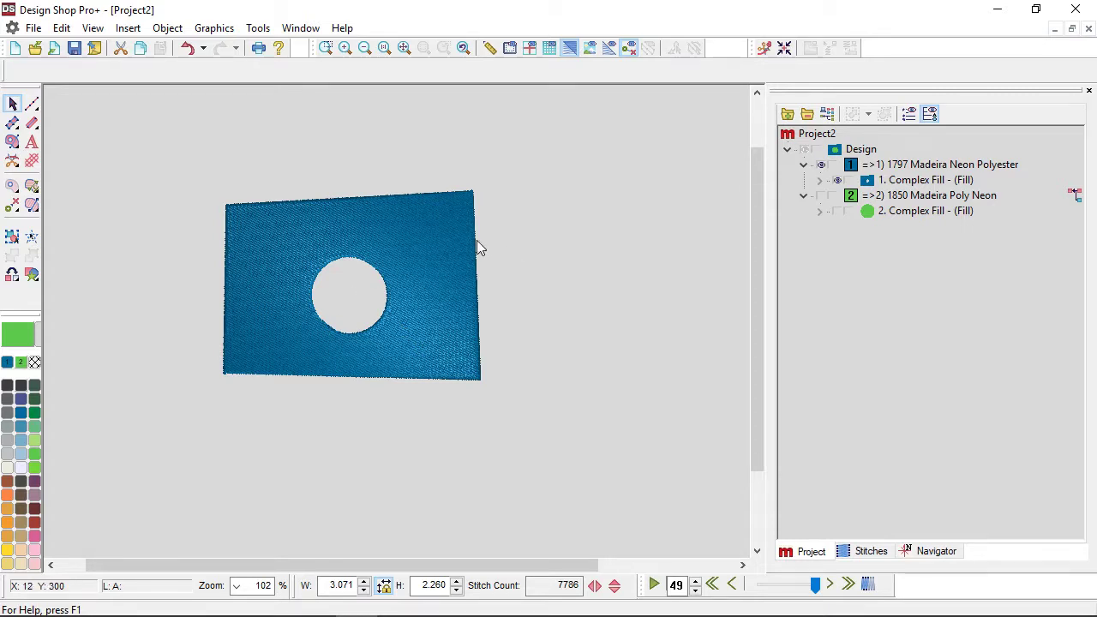
{"action": "left_click", "coordinate": [821, 195]}
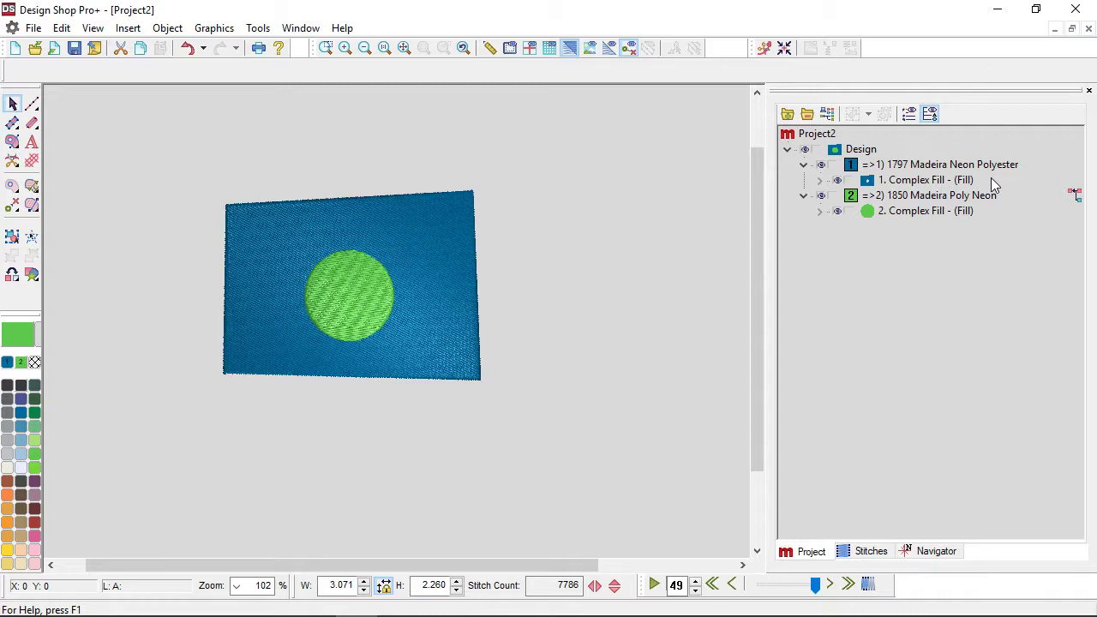
Move the green circle off the blue shape into the empty area to its upper right
{"action": "left_click", "coordinate": [413, 317]}
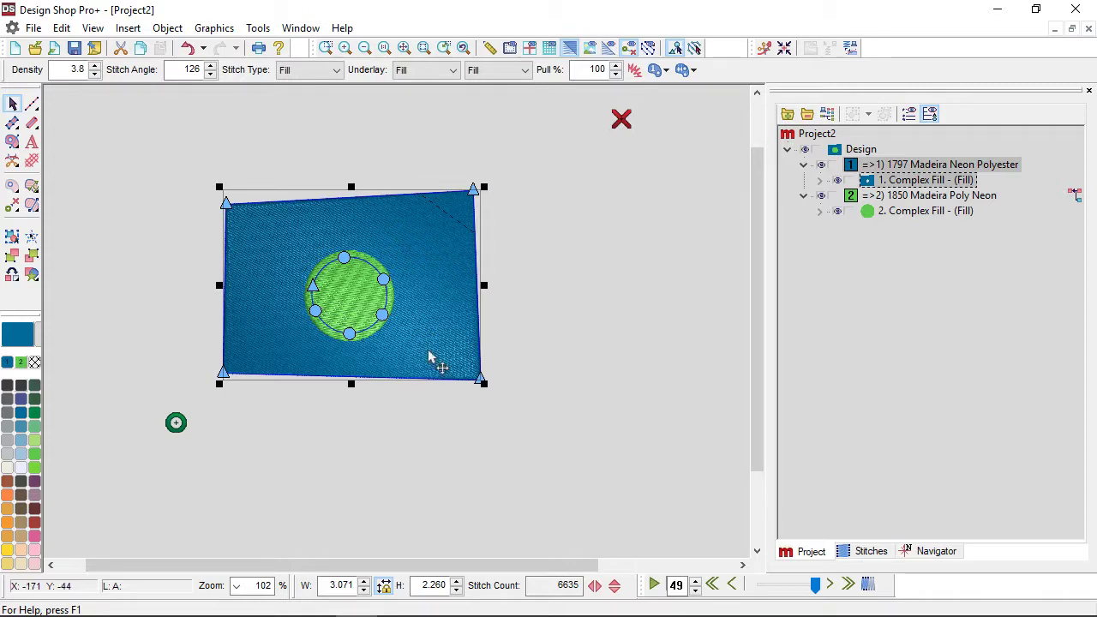
{"action": "left_click", "coordinate": [617, 371]}
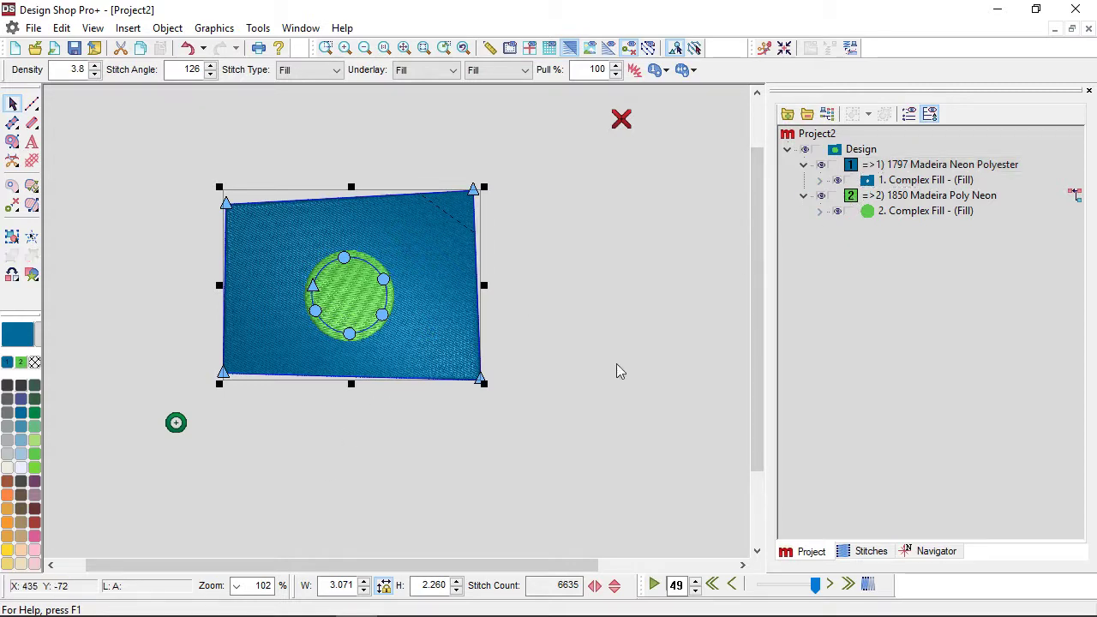
{"action": "left_click", "coordinate": [381, 330]}
{"action": "left_click_drag", "start_coordinate": [364, 319], "coordinate": [607, 230]}
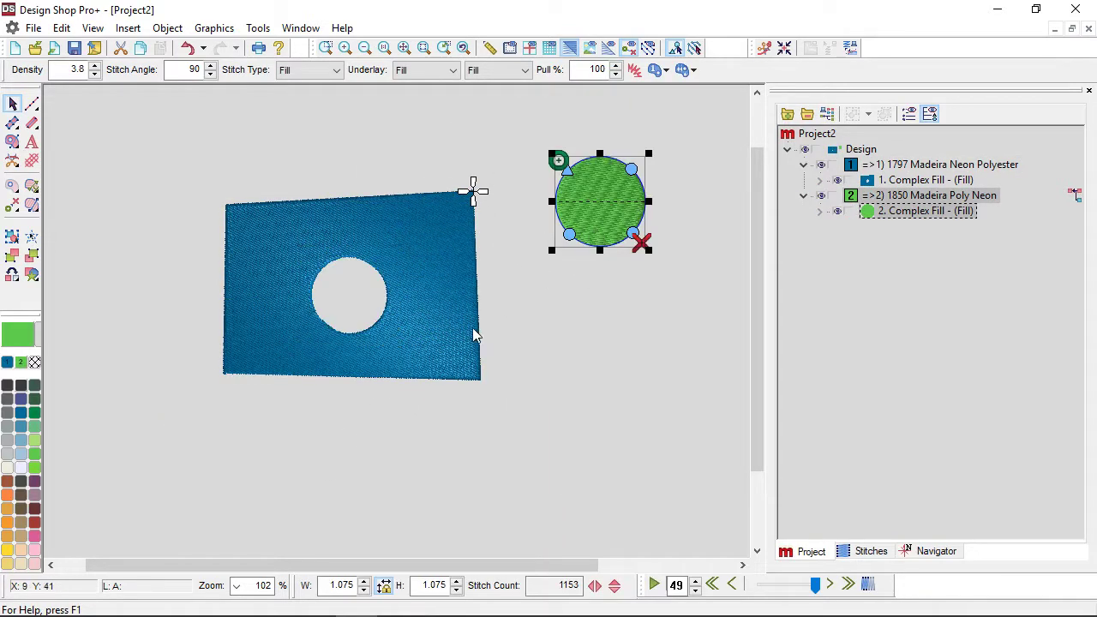
Set the outline type of the circular hole in the blue fill to Split
{"action": "left_click", "coordinate": [418, 331]}
{"action": "scroll", "coordinate": [362, 318], "scroll_direction": "up", "scroll_amount": 3}
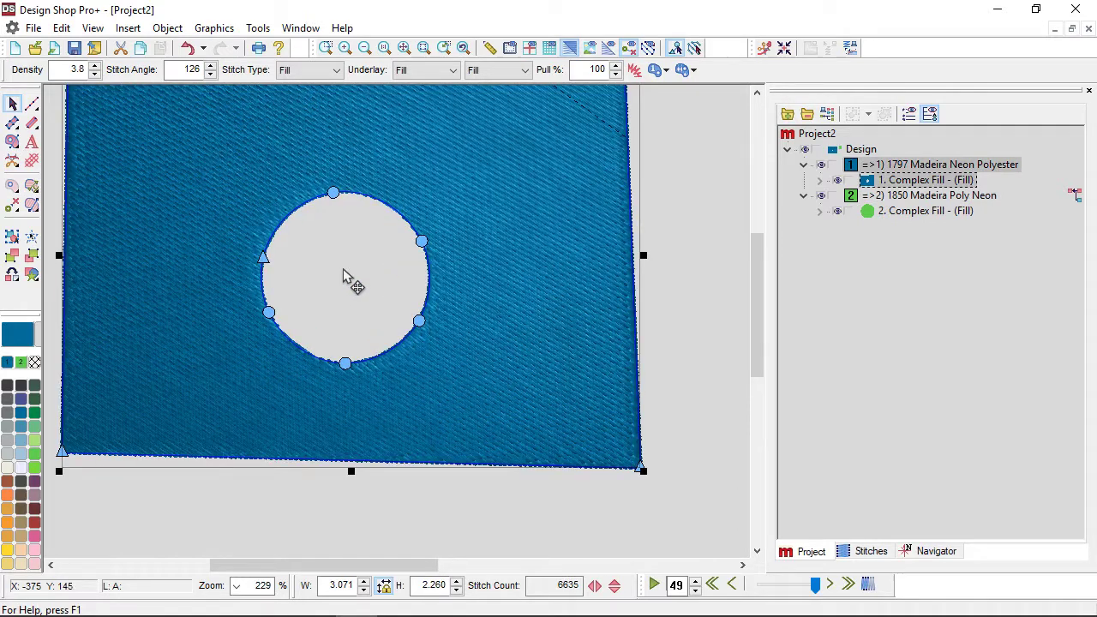
{"action": "scroll", "coordinate": [252, 286], "scroll_direction": "up", "scroll_amount": 1}
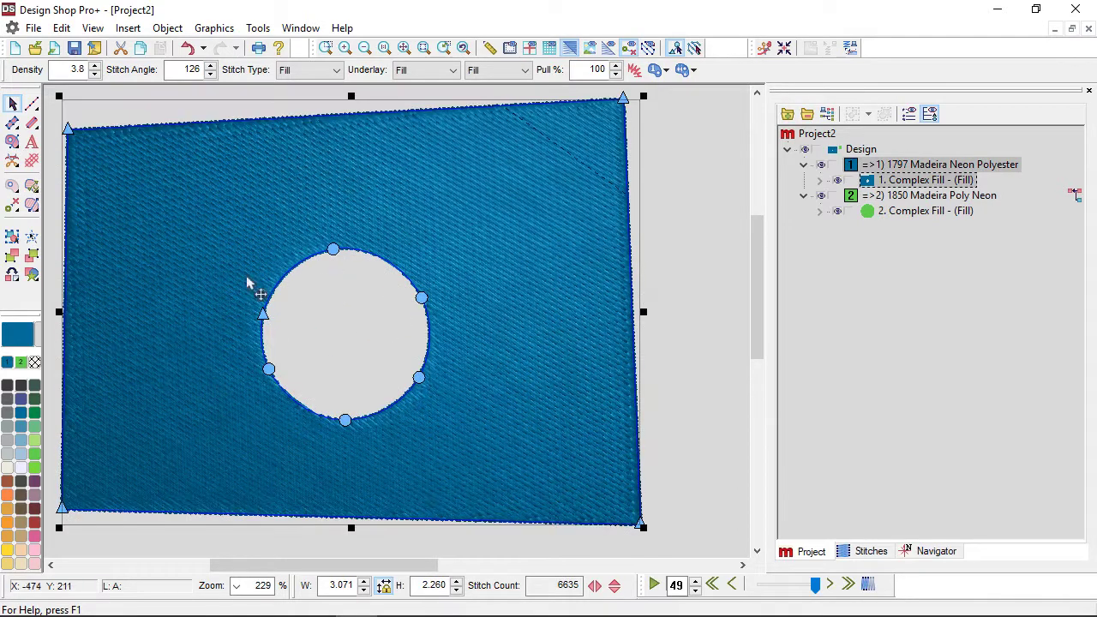
{"action": "left_click", "coordinate": [11, 190]}
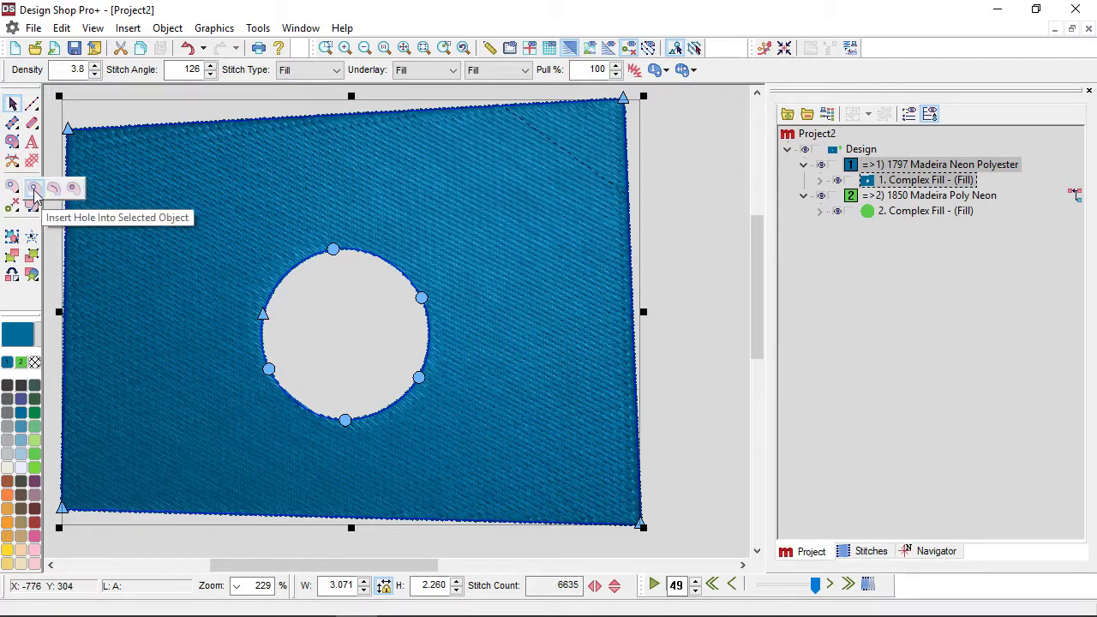
{"action": "left_click", "coordinate": [33, 192]}
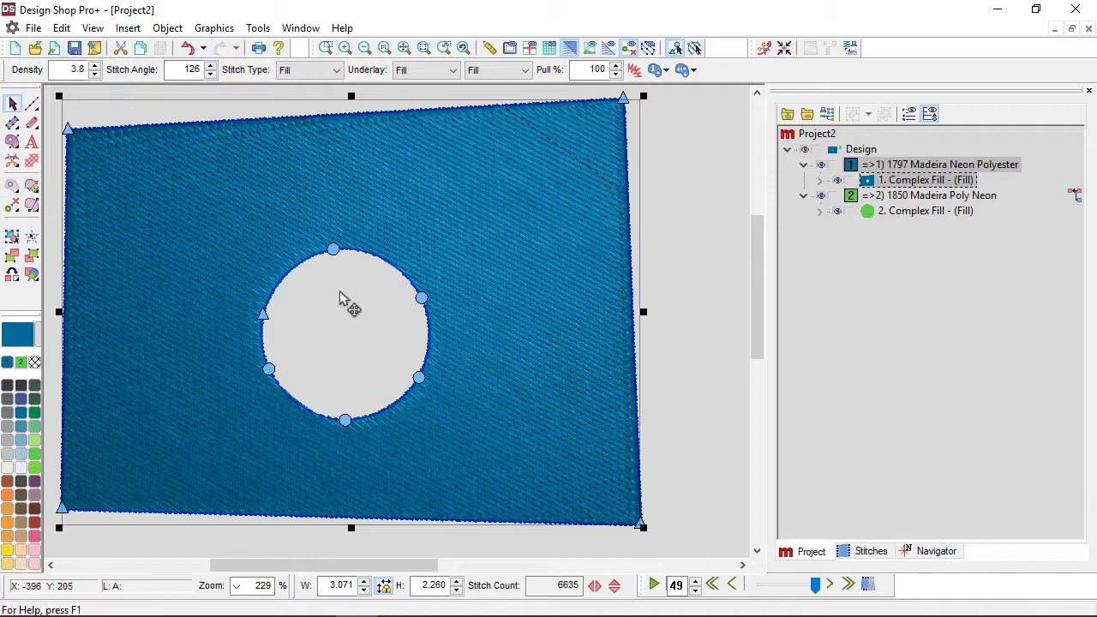
{"action": "left_click", "coordinate": [352, 349]}
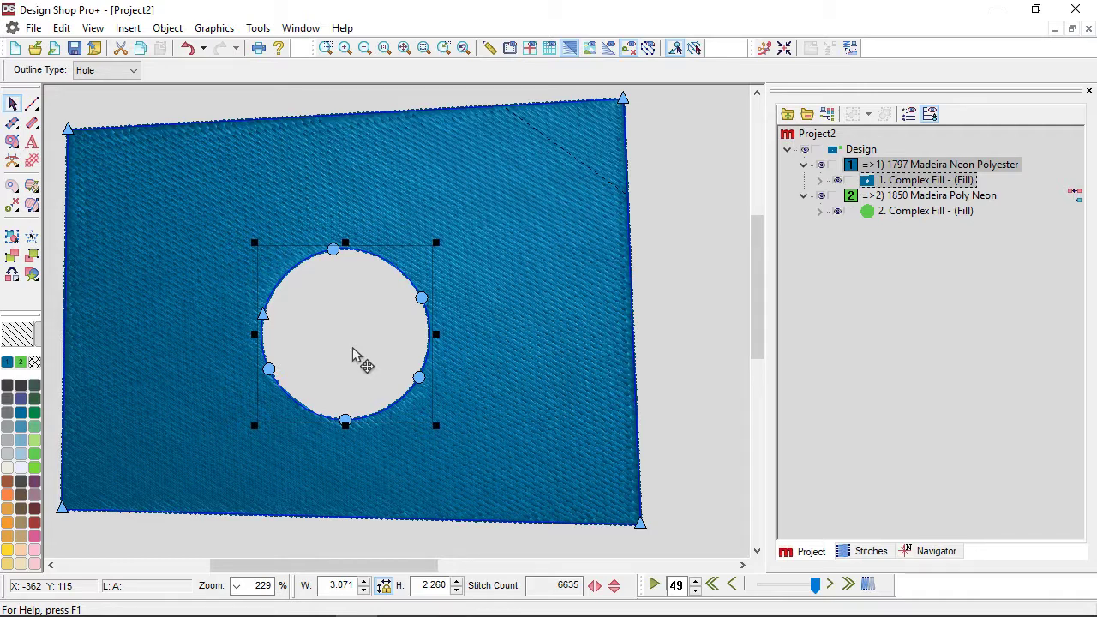
{"action": "left_click", "coordinate": [100, 73]}
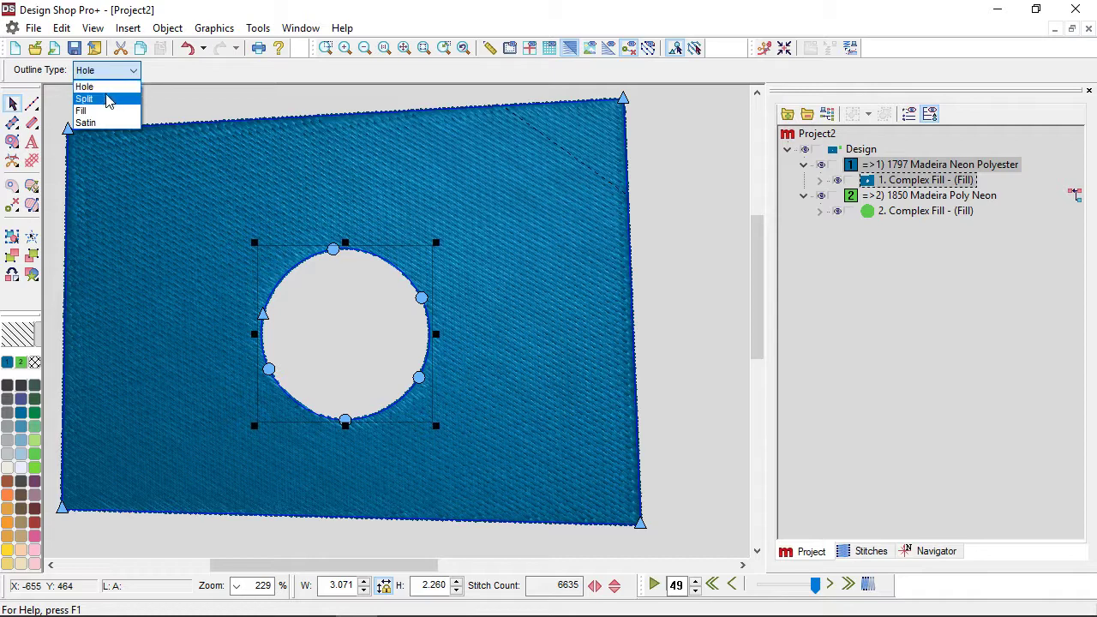
{"action": "left_click", "coordinate": [108, 100]}
{"action": "left_click", "coordinate": [223, 159]}
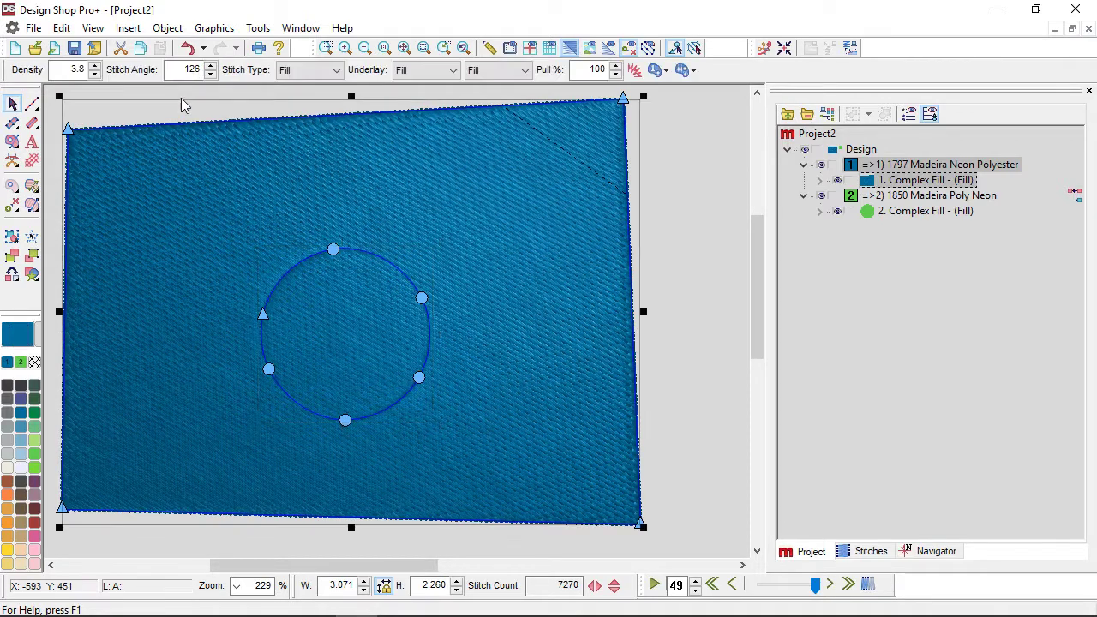
{"action": "left_click", "coordinate": [690, 332]}
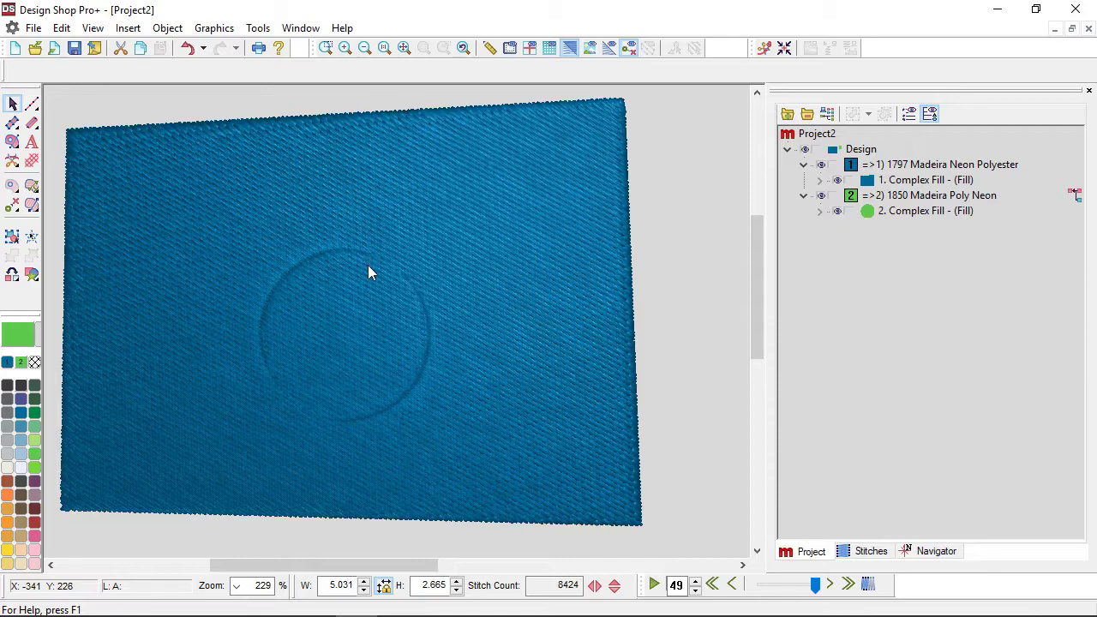
Set the outline type of the circular split outline inside the blue fill to Fill
{"action": "left_click", "coordinate": [367, 322]}
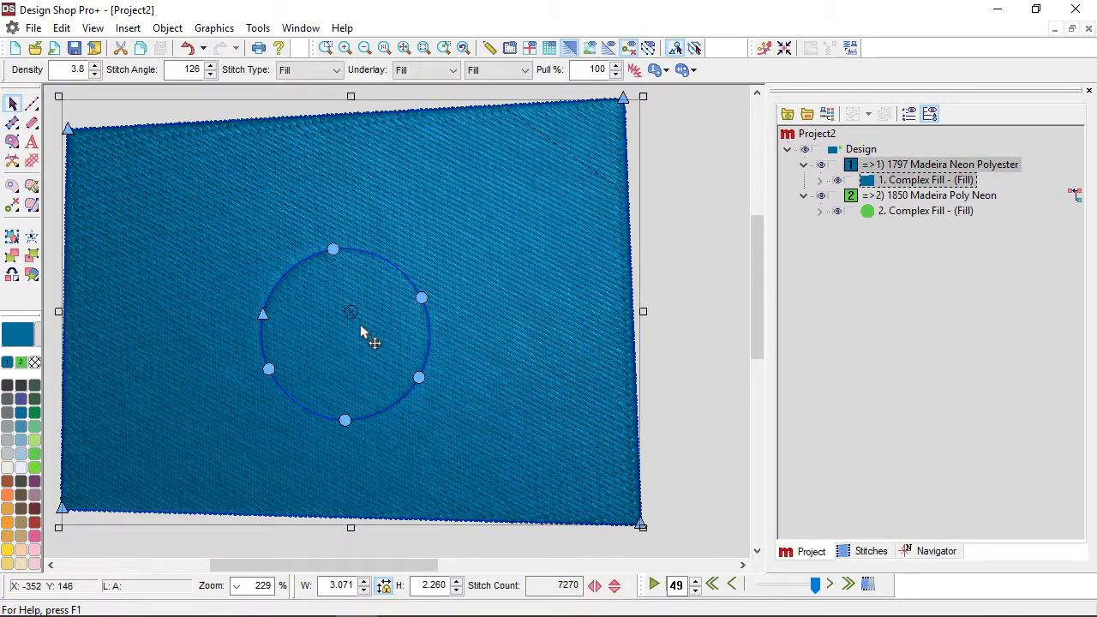
{"action": "left_click_drag", "start_coordinate": [317, 319], "coordinate": [319, 319]}
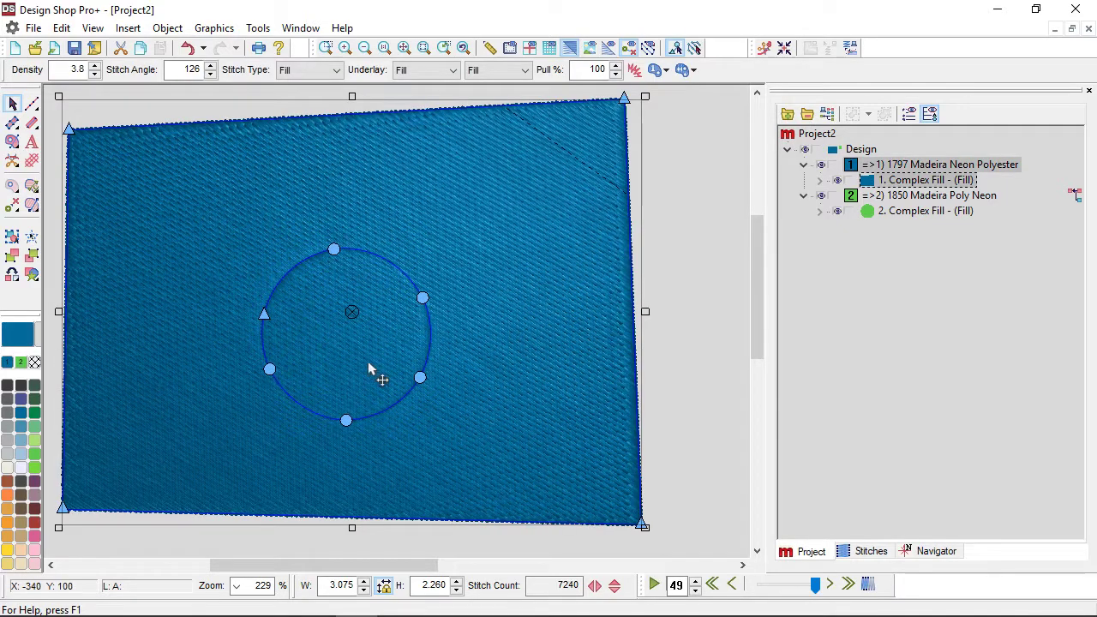
{"action": "left_click", "coordinate": [673, 351]}
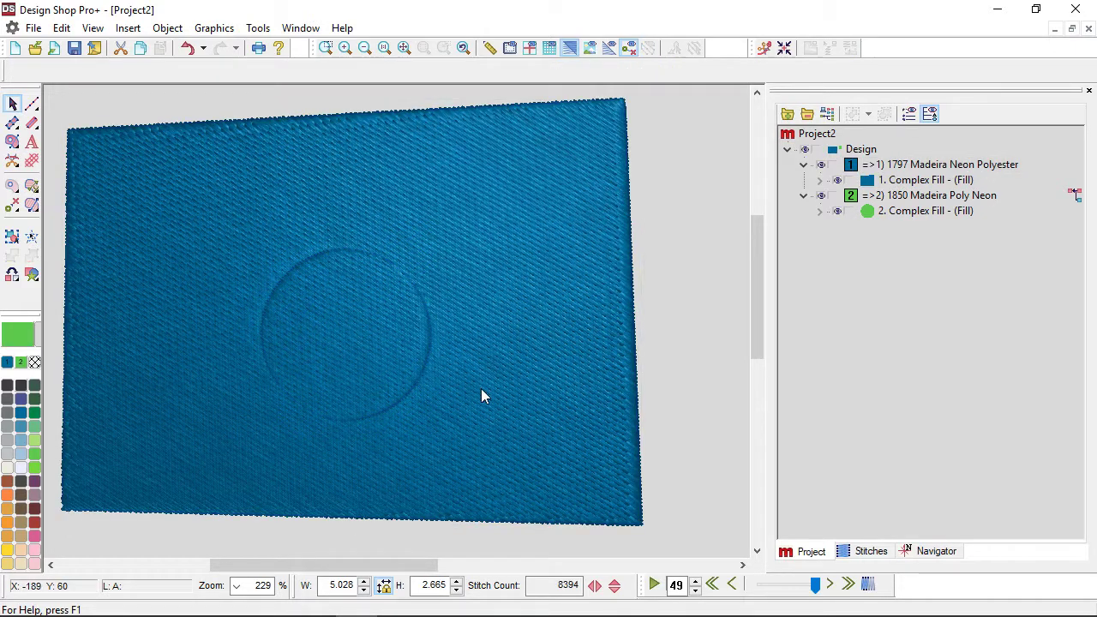
{"action": "left_click", "coordinate": [391, 344]}
{"action": "left_click", "coordinate": [818, 181]}
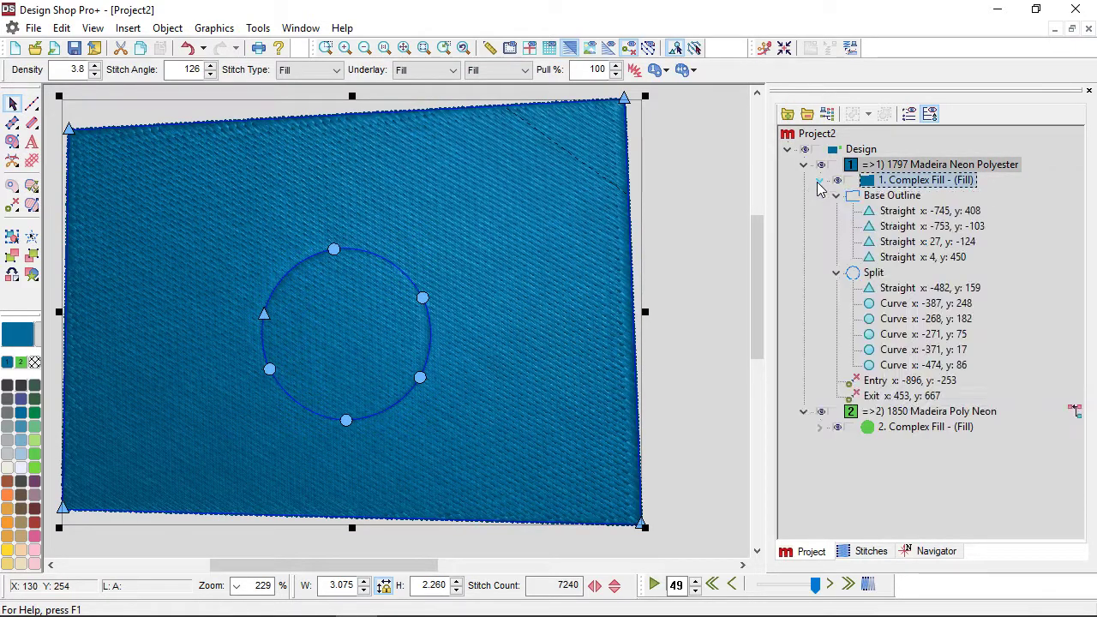
{"action": "left_click", "coordinate": [865, 273]}
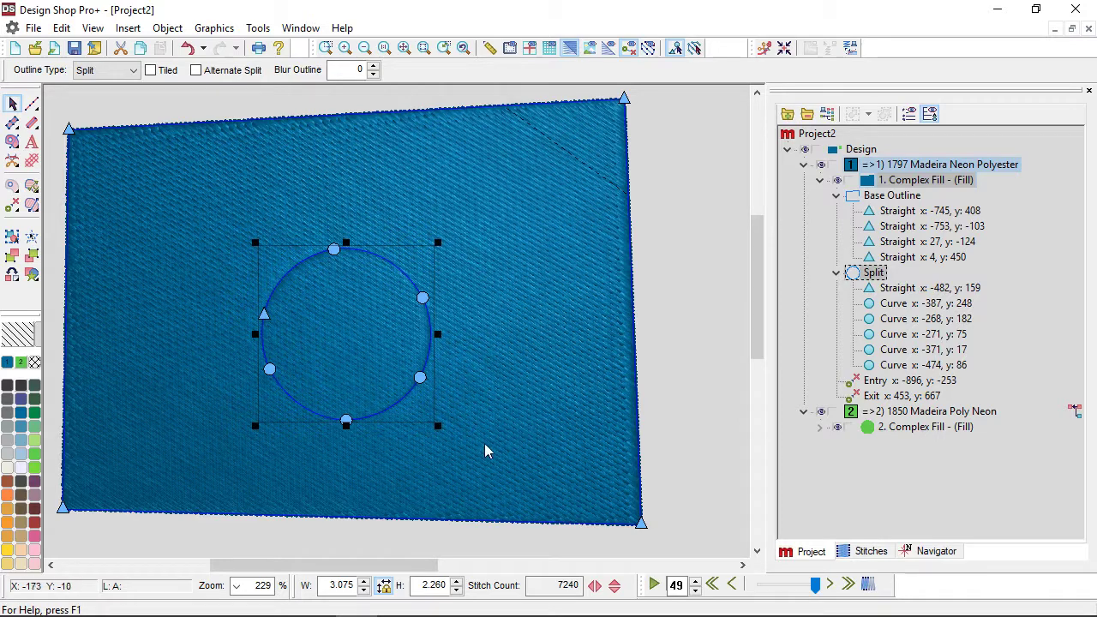
{"action": "left_click", "coordinate": [120, 70]}
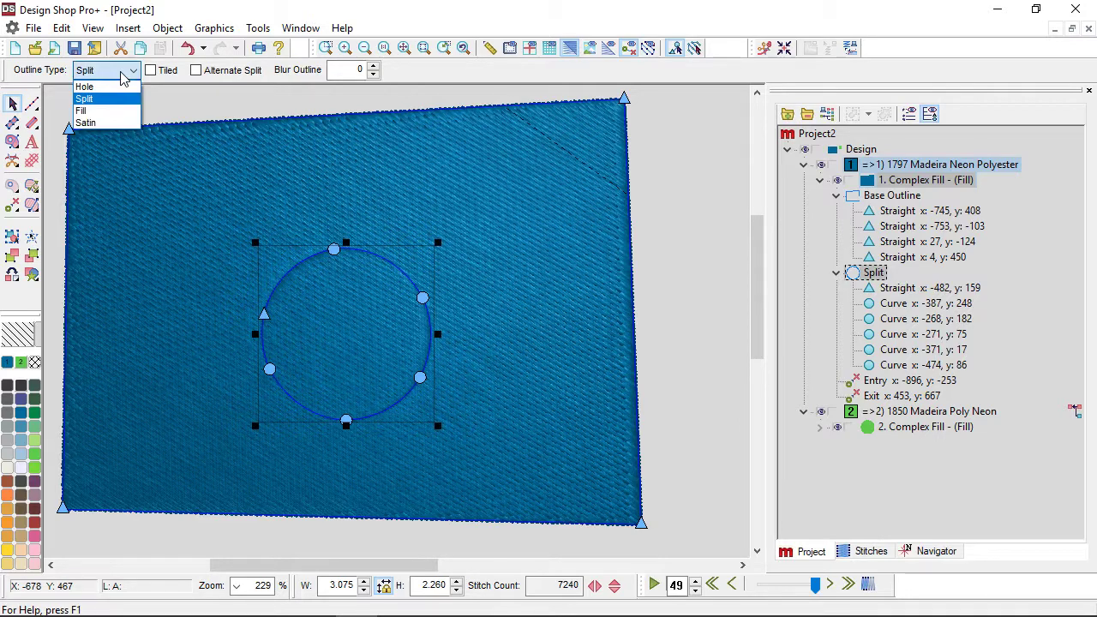
{"action": "left_click", "coordinate": [109, 111]}
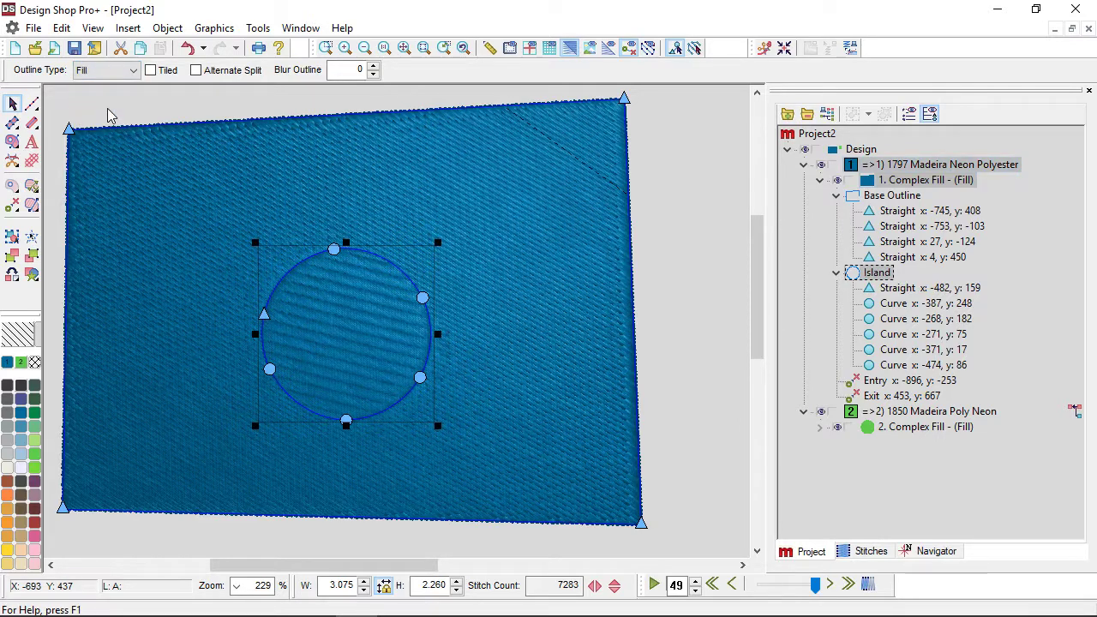
Deselect the blue fill to examine the circular fill area without its outlines
{"action": "left_click", "coordinate": [661, 386]}
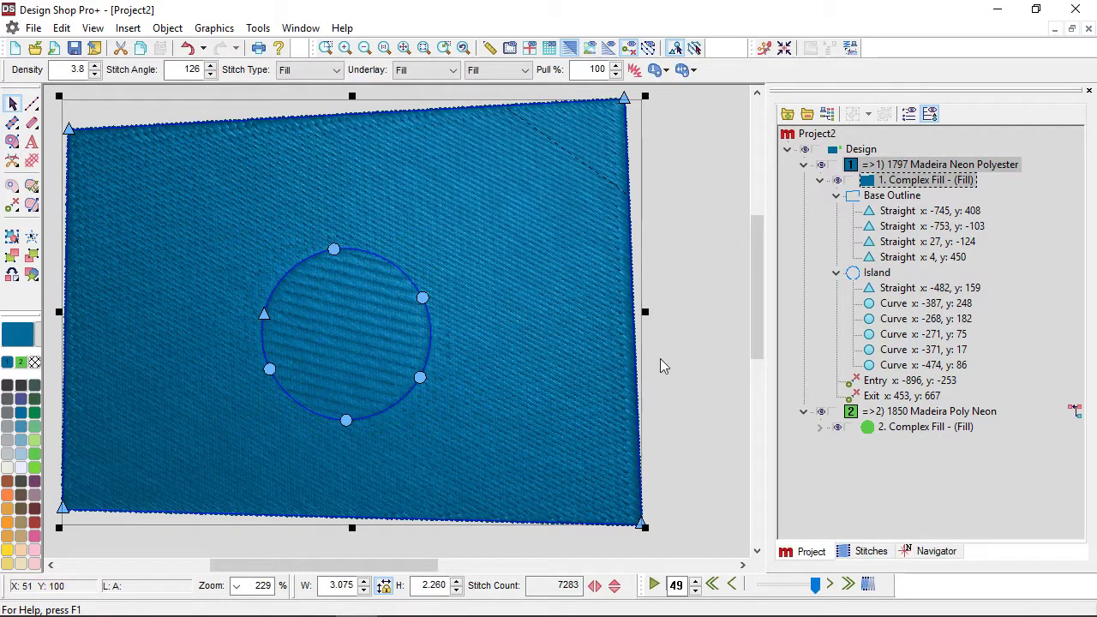
{"action": "left_click", "coordinate": [696, 368]}
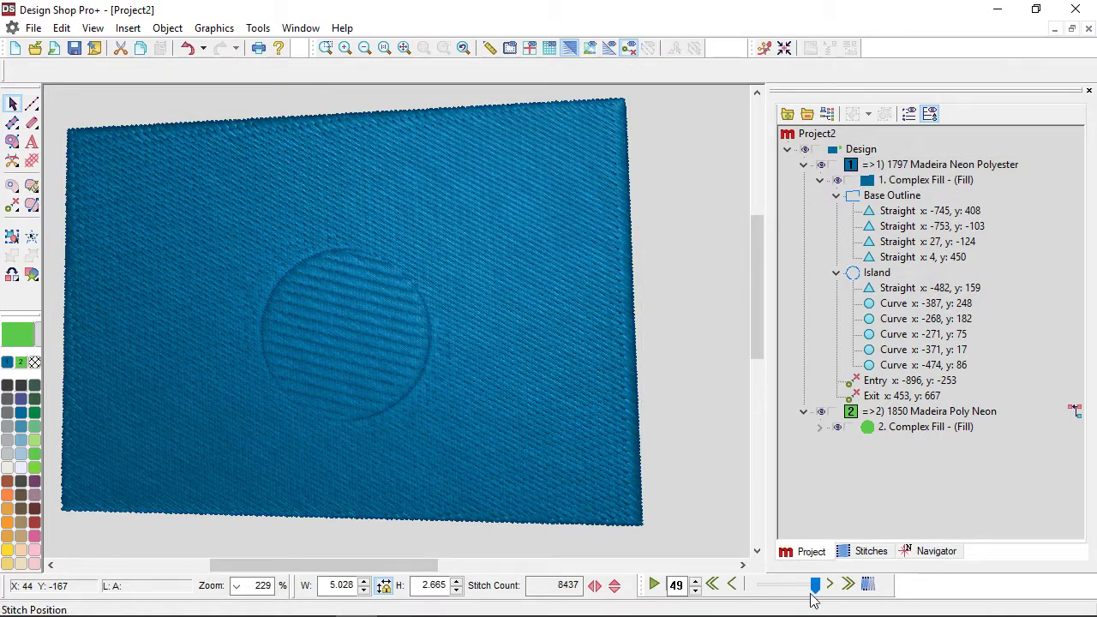
{"action": "mouse_move", "coordinate": [816, 589]}
{"action": "left_mouse_down"}
{"action": "mouse_move", "coordinate": [779, 583]}
{"action": "mouse_move", "coordinate": [815, 585]}
{"action": "left_mouse_up"}
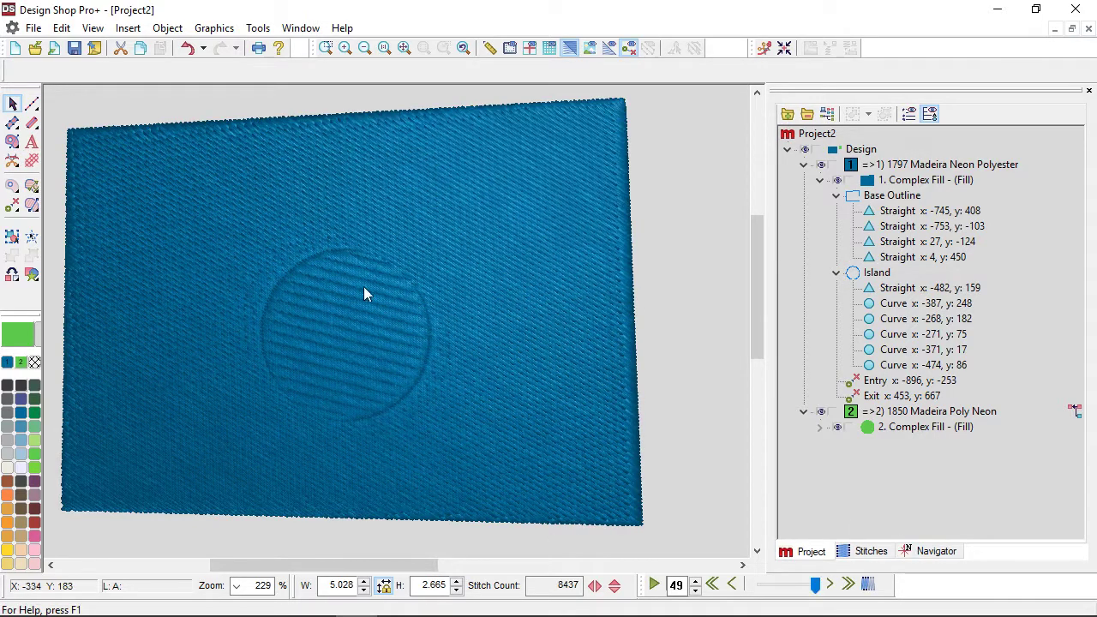
Set the partition sequence of the circular fill inside the blue shape to 01234321 and deselect the shape
{"action": "left_click", "coordinate": [349, 334]}
{"action": "left_click", "coordinate": [350, 335]}
{"action": "right_click", "coordinate": [350, 328]}
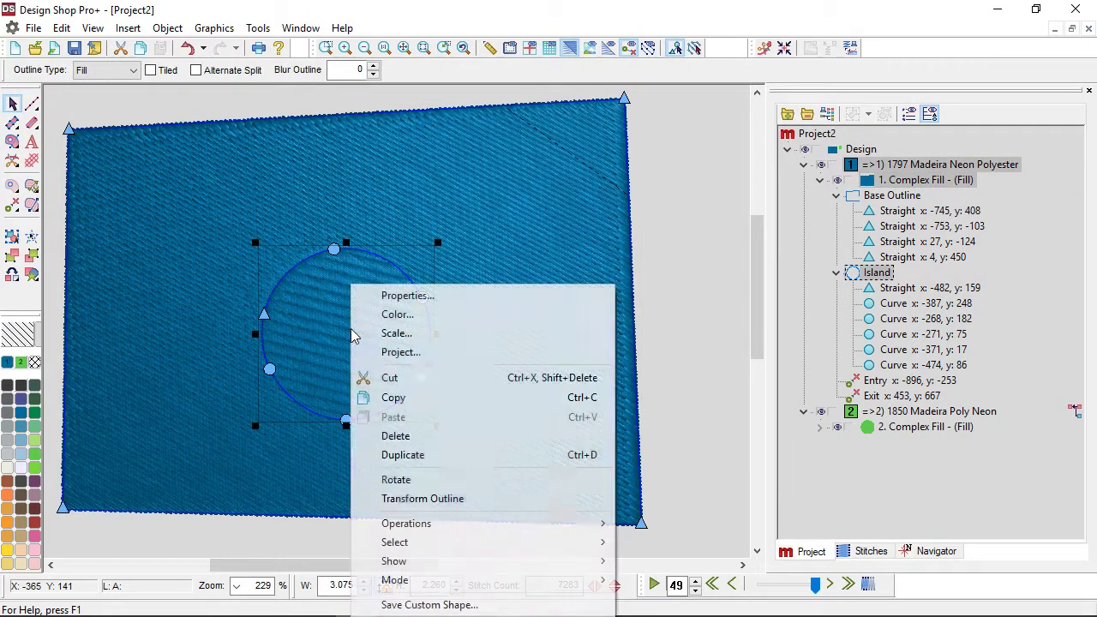
{"action": "left_click", "coordinate": [387, 295]}
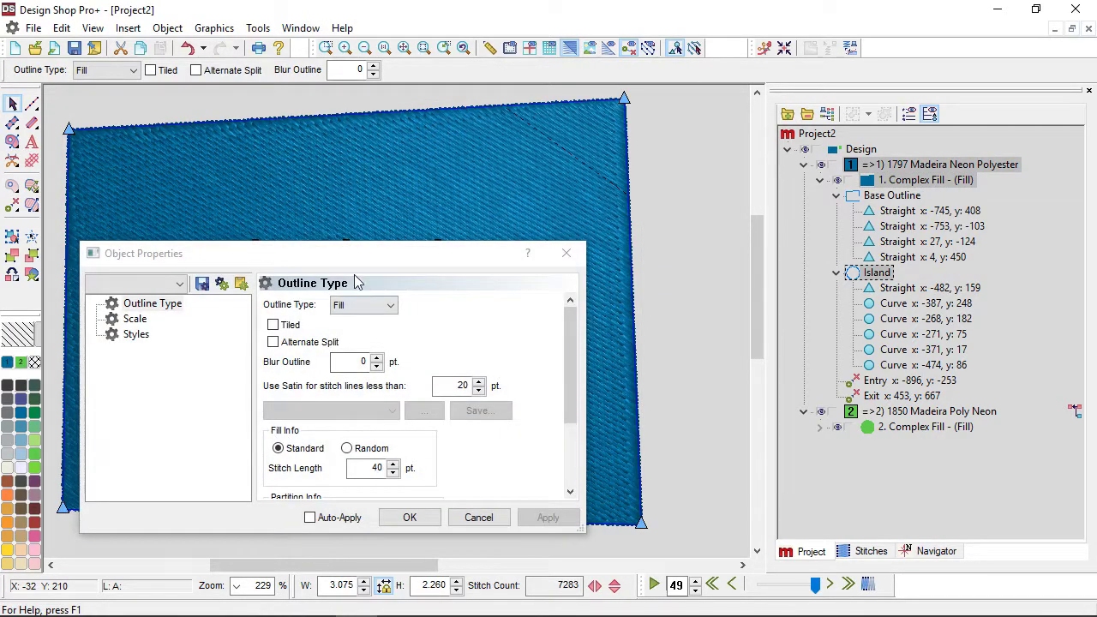
{"action": "left_click_drag", "start_coordinate": [354, 257], "coordinate": [692, 59]}
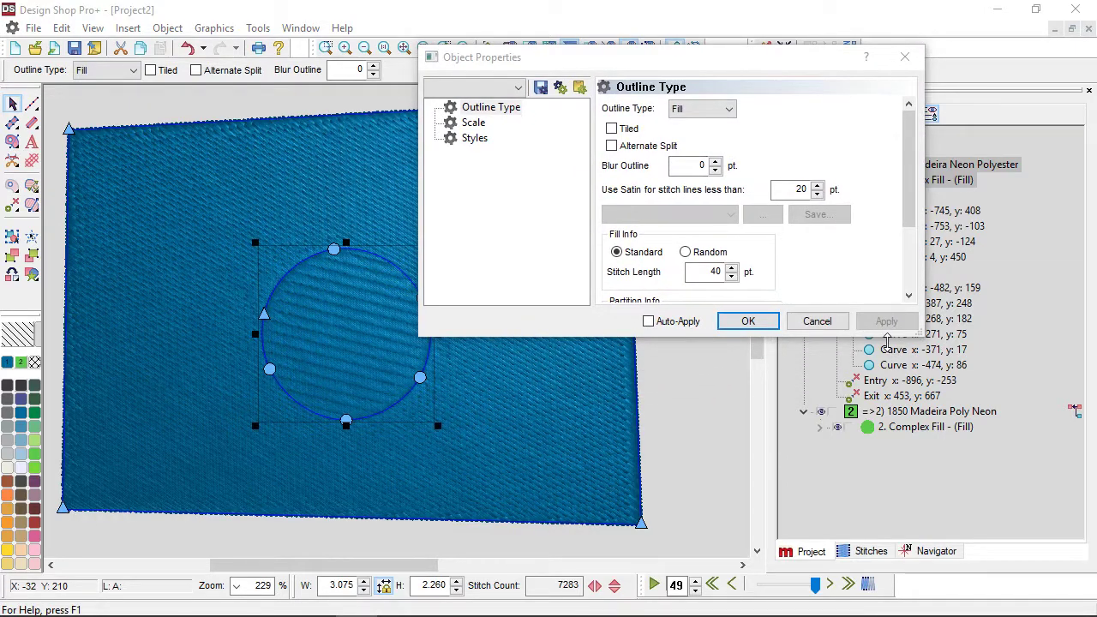
{"action": "left_click_drag", "start_coordinate": [887, 338], "coordinate": [886, 428]}
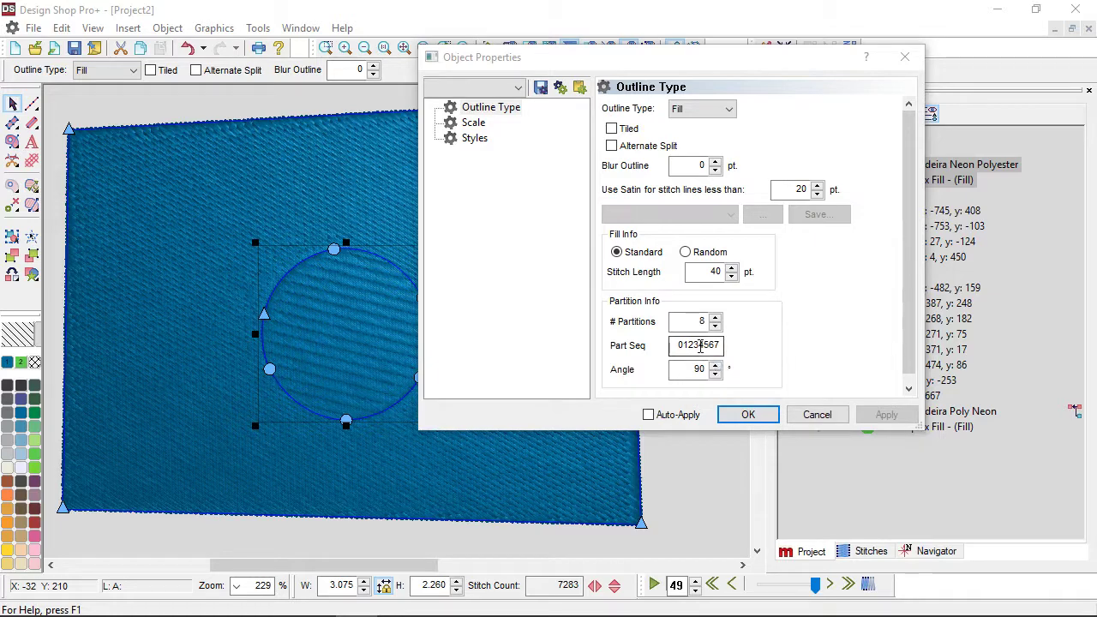
{"action": "left_click_drag", "start_coordinate": [701, 345], "coordinate": [791, 346]}
{"action": "type", "text": "321"}
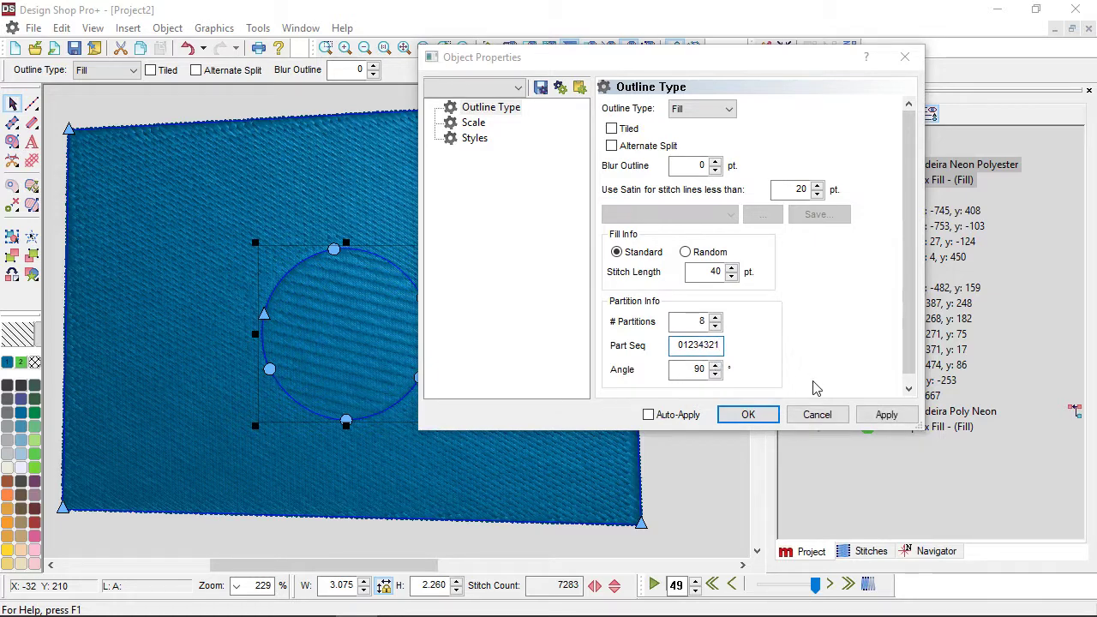
{"action": "left_click", "coordinate": [886, 415]}
{"action": "left_click", "coordinate": [749, 415]}
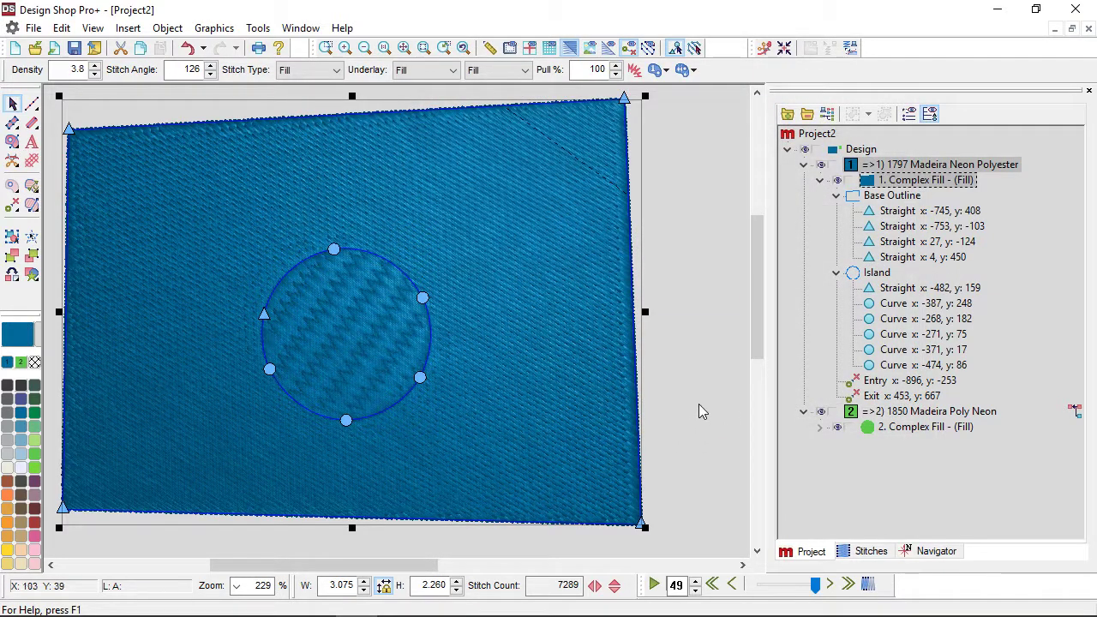
{"action": "left_click", "coordinate": [703, 403]}
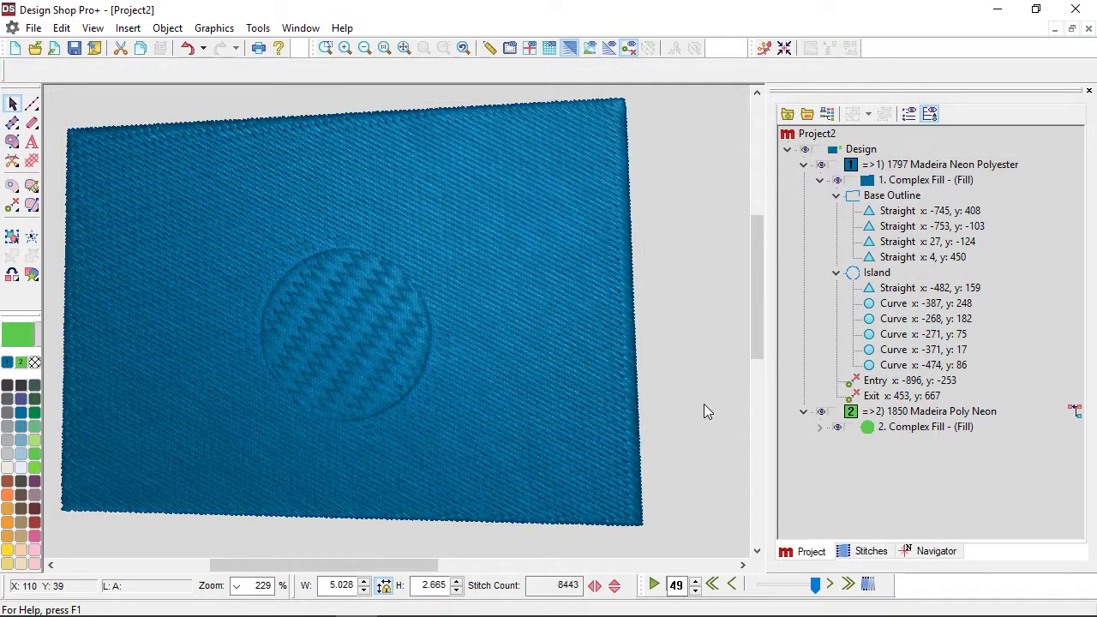
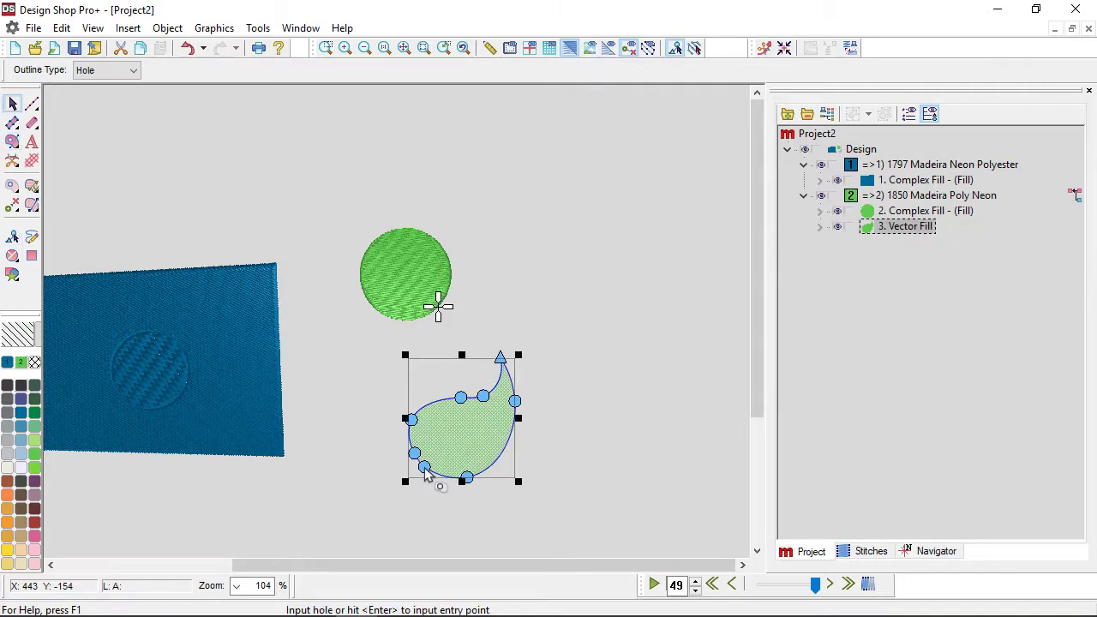
Finish the leaf-shaped complex fill with an entry point at its lower-left edge, an exit point near the tip and a 139° stitch direction
{"action": "left_click", "coordinate": [422, 471]}
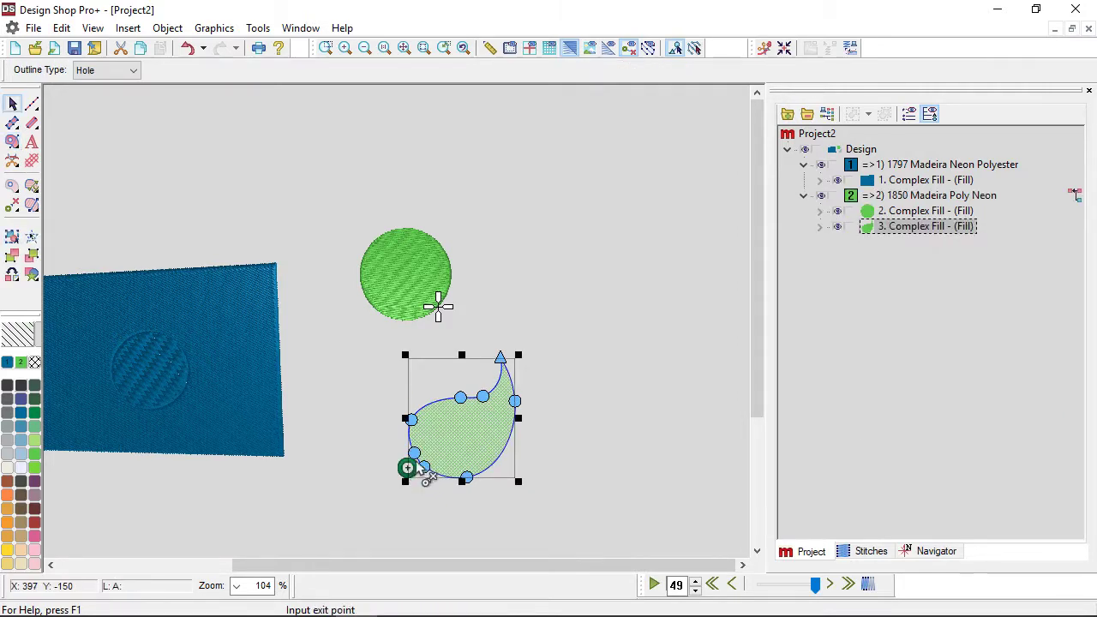
{"action": "left_click", "coordinate": [513, 349]}
{"action": "left_click_drag", "start_coordinate": [434, 373], "coordinate": [561, 518]}
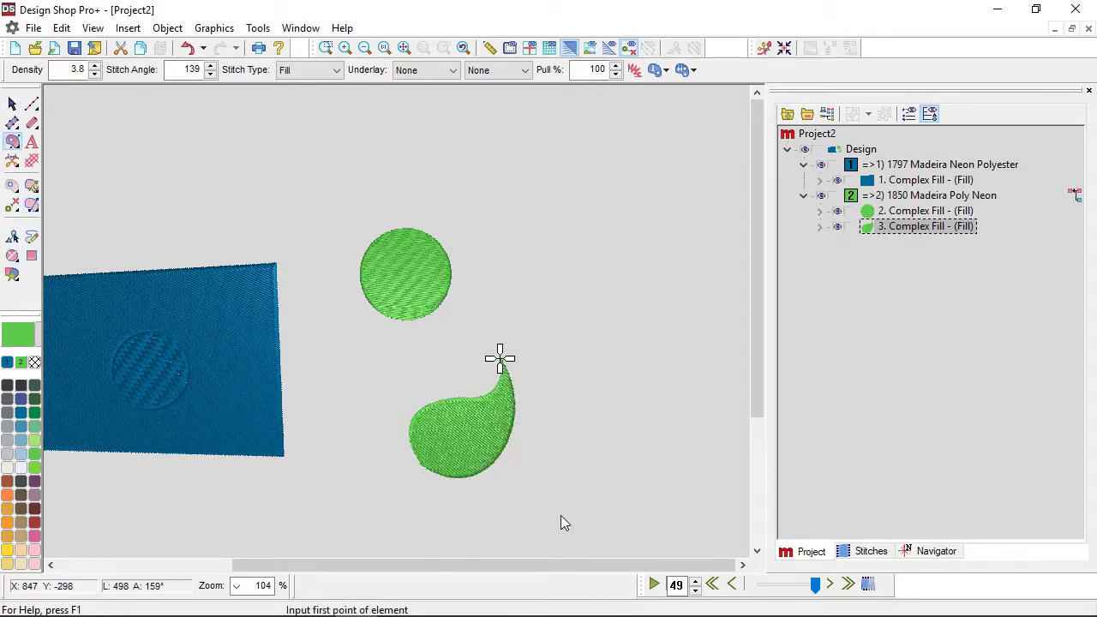
Insert a curved split line through the green leaf shape, running from just outside its lower-left edge up to near the tip
{"action": "scroll", "coordinate": [502, 444], "scroll_direction": "up", "scroll_amount": 3}
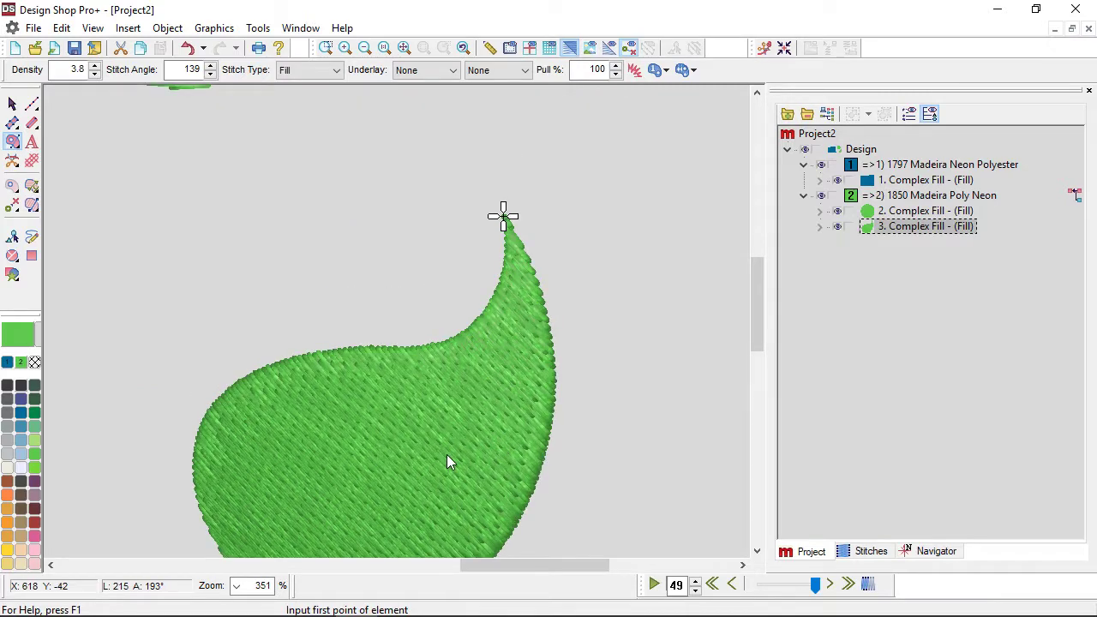
{"action": "scroll", "coordinate": [446, 454], "scroll_direction": "down", "scroll_amount": 2}
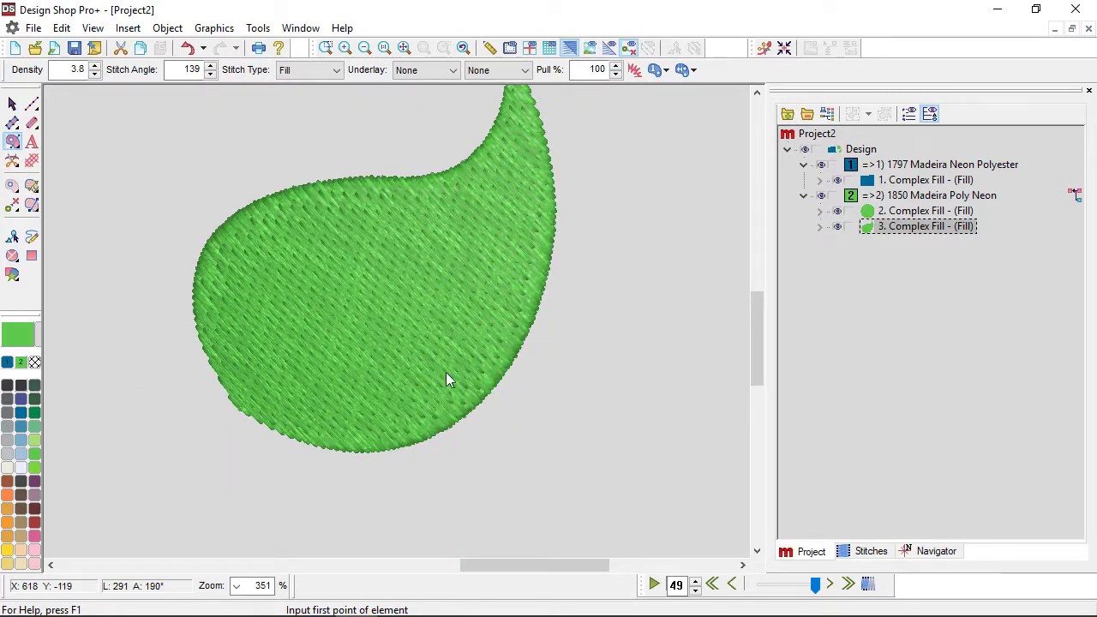
{"action": "scroll", "coordinate": [445, 380], "scroll_direction": "up", "scroll_amount": 1}
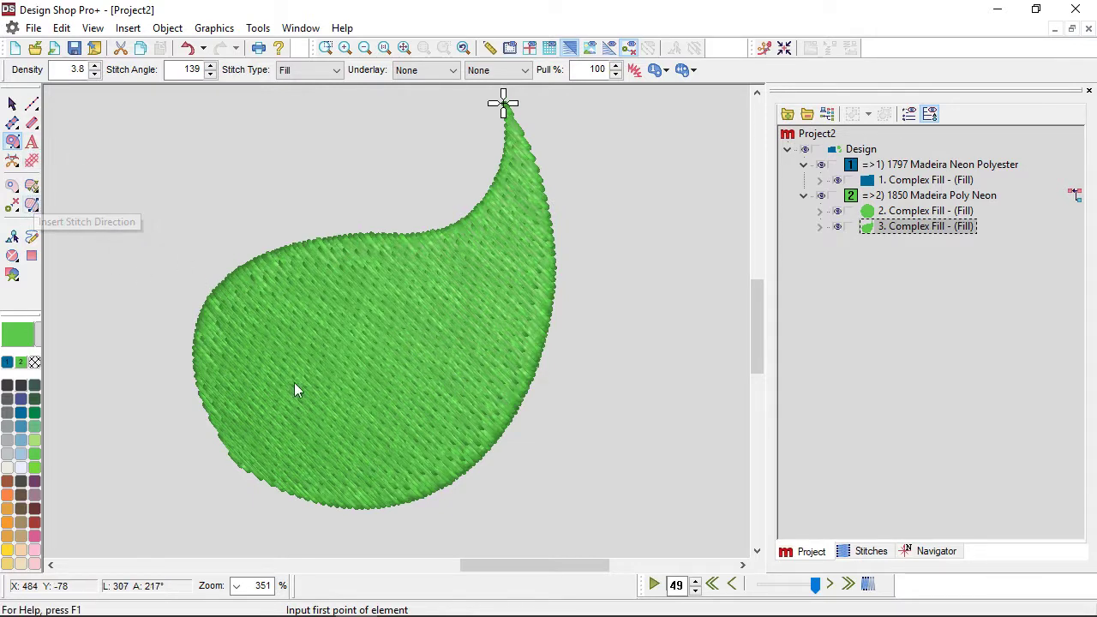
{"action": "left_click", "coordinate": [12, 103]}
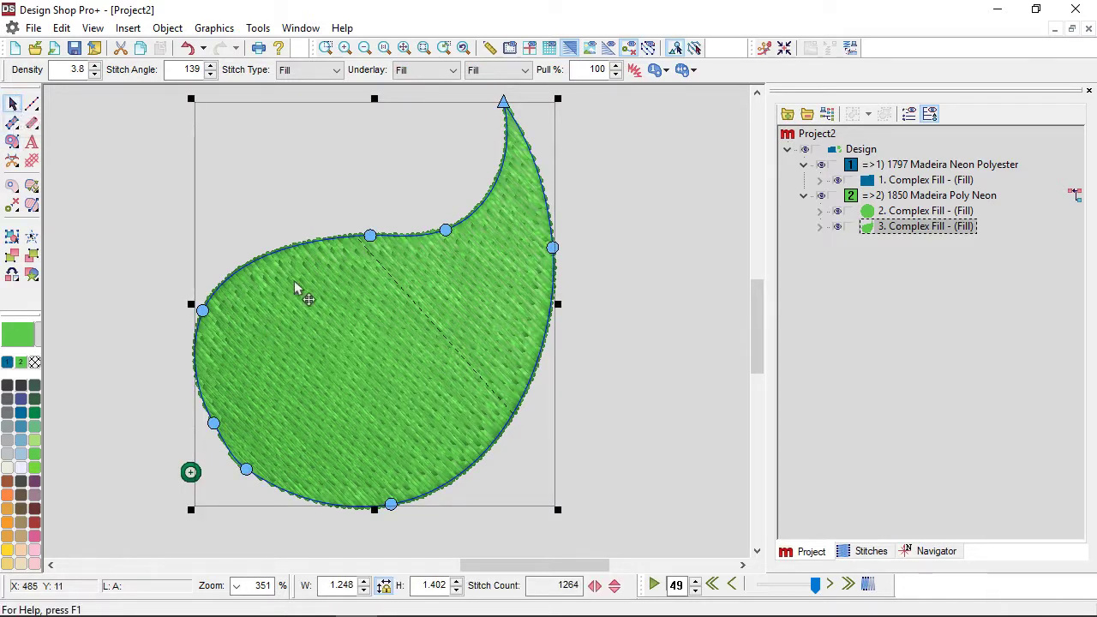
{"action": "left_click", "coordinate": [13, 188]}
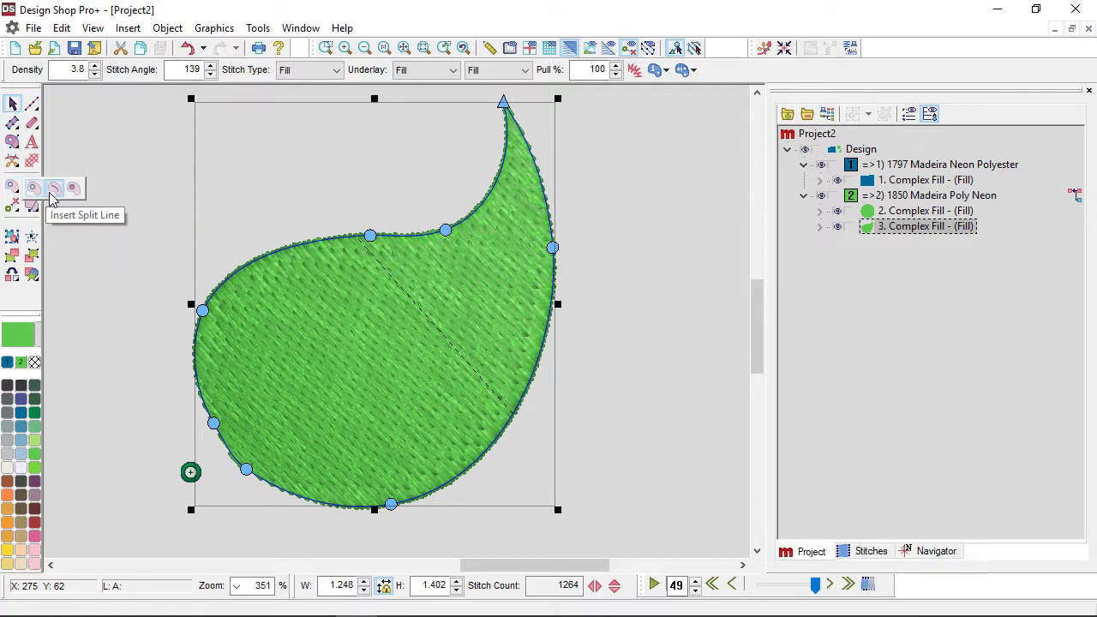
{"action": "left_click", "coordinate": [53, 192]}
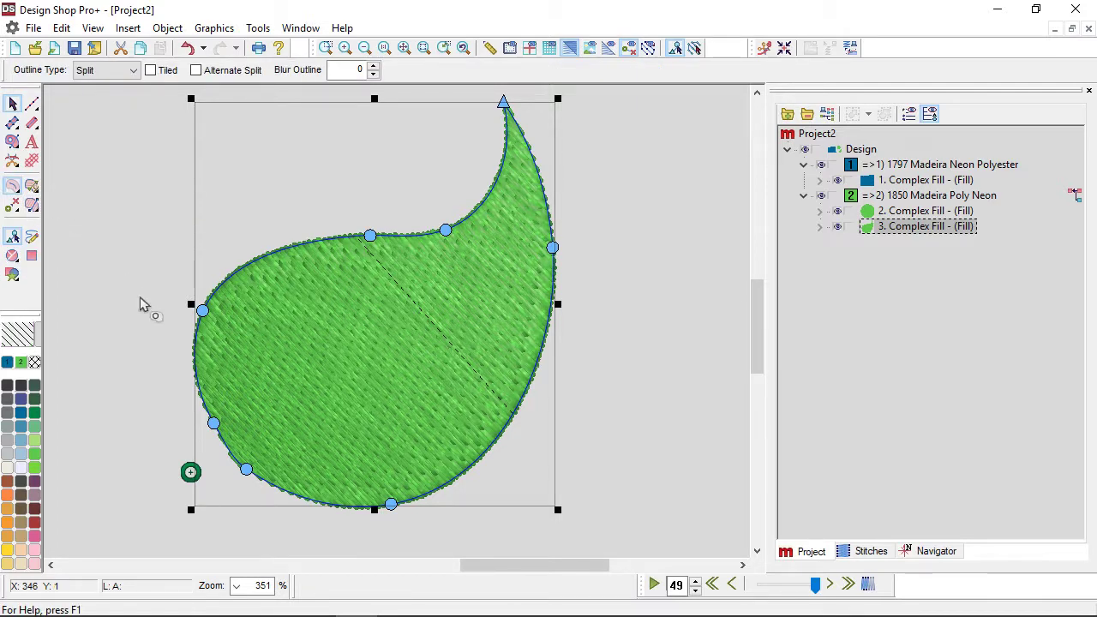
{"action": "left_click", "coordinate": [212, 460]}
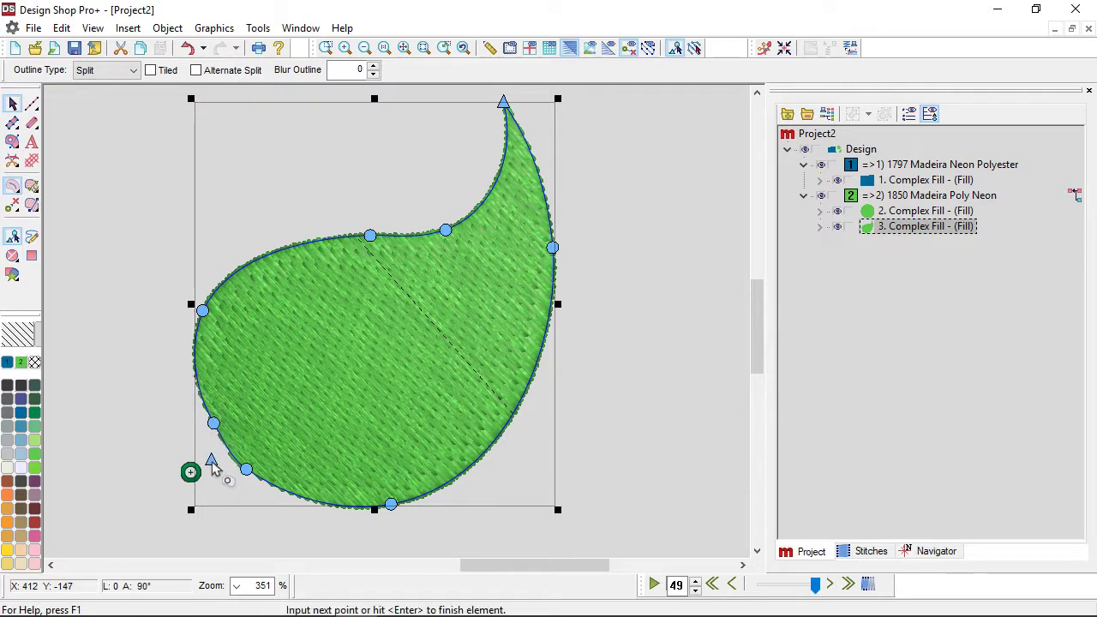
{"action": "left_click", "coordinate": [289, 382]}
{"action": "left_click", "coordinate": [450, 317]}
{"action": "left_click", "coordinate": [507, 238]}
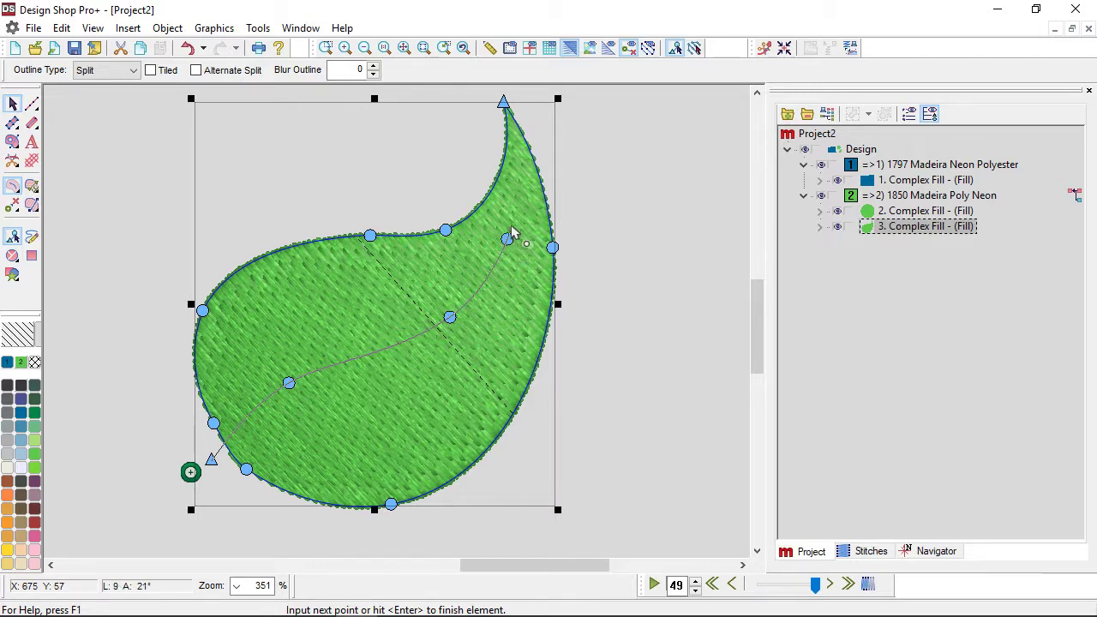
{"action": "left_click", "coordinate": [518, 147]}
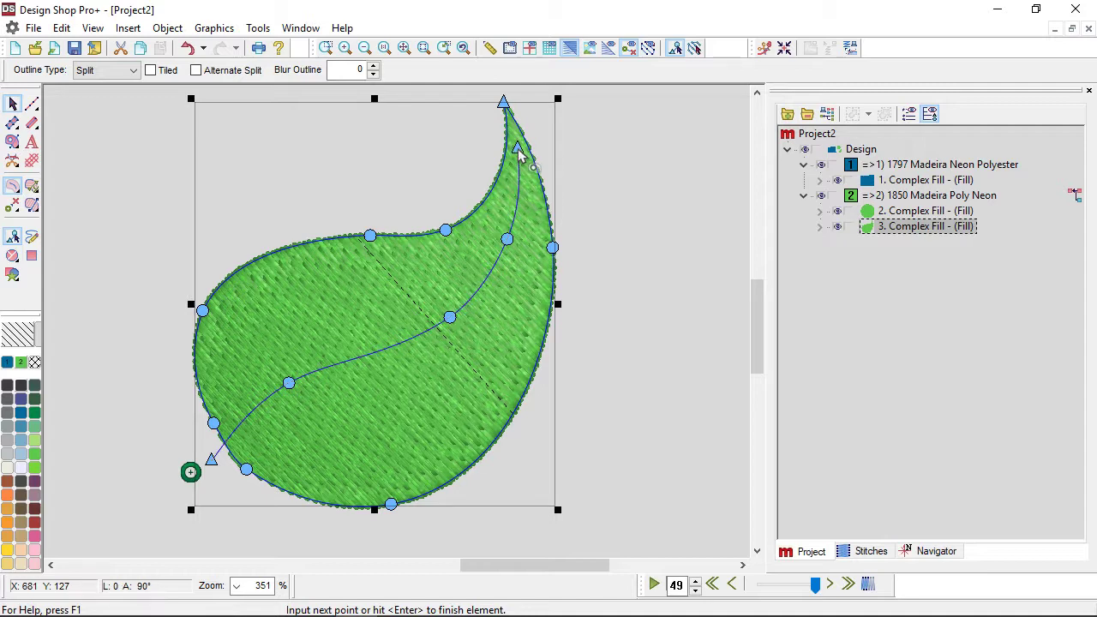
{"action": "key", "text": "Return"}
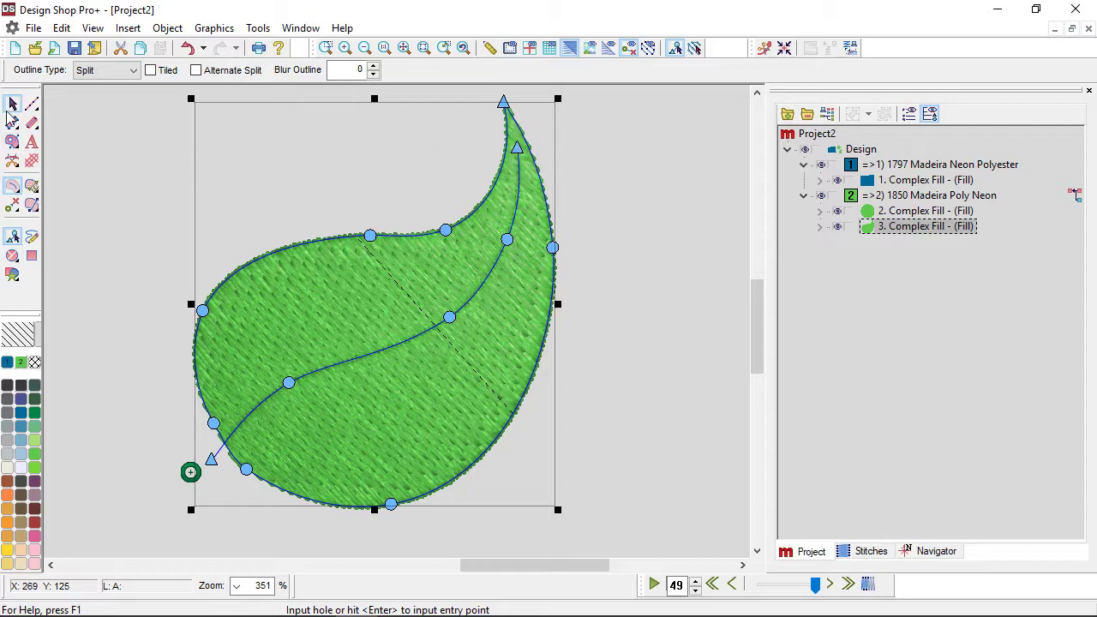
{"action": "left_click", "coordinate": [13, 184]}
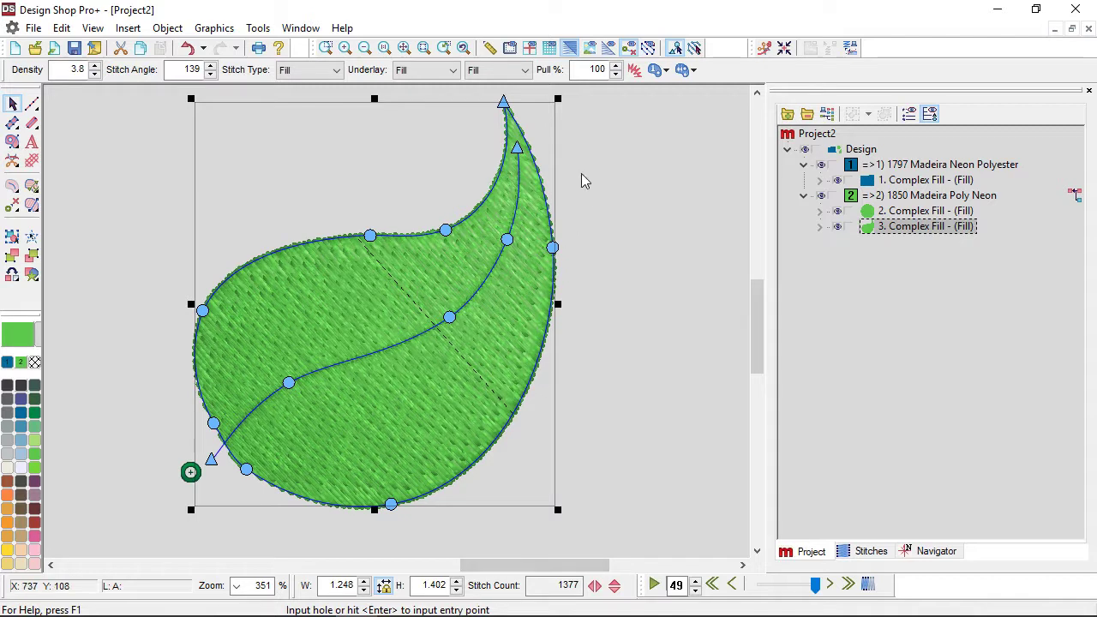
{"action": "key", "text": "Return"}
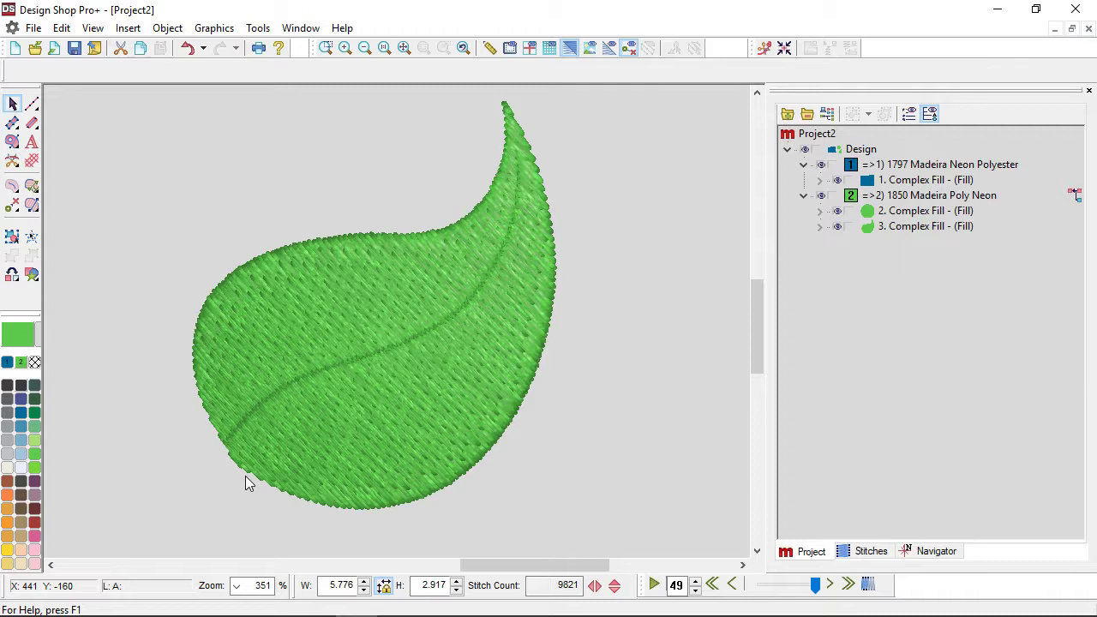
Change the leaf's stitch direction to 147° and add direction lines across its narrow tip and its rounded lower-left end
{"action": "left_click", "coordinate": [341, 413]}
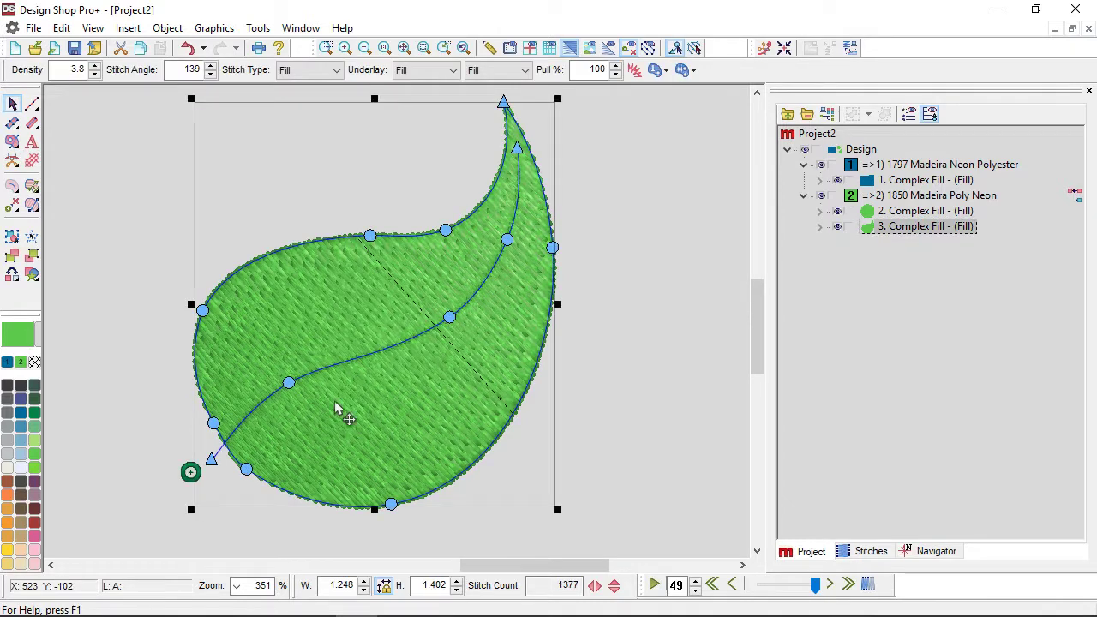
{"action": "left_click", "coordinate": [32, 208]}
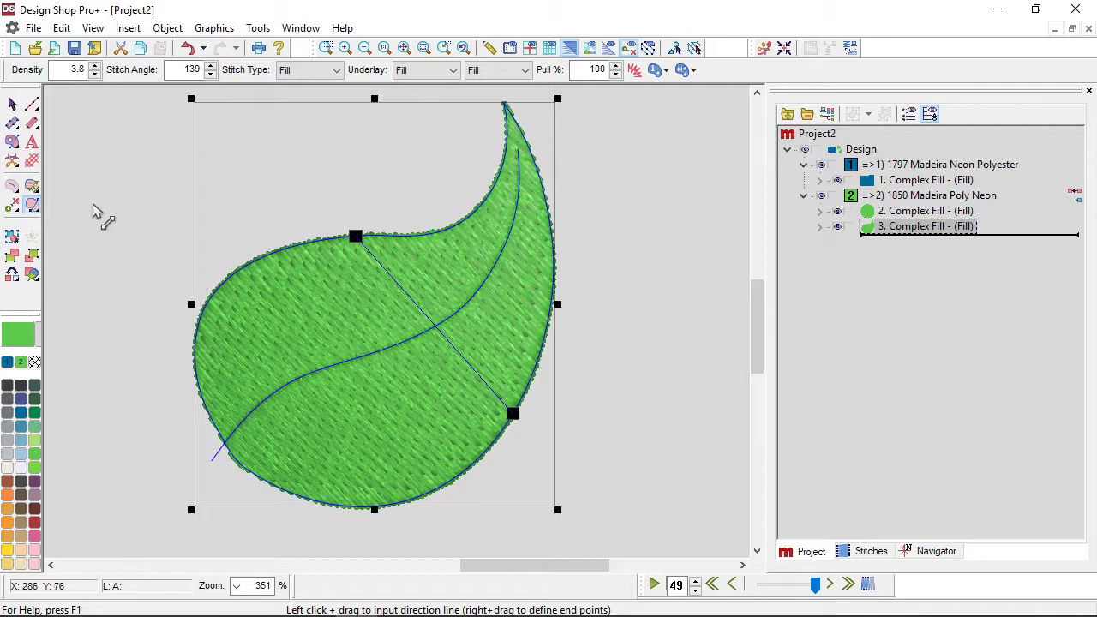
{"action": "left_click_drag", "start_coordinate": [357, 238], "coordinate": [398, 236]}
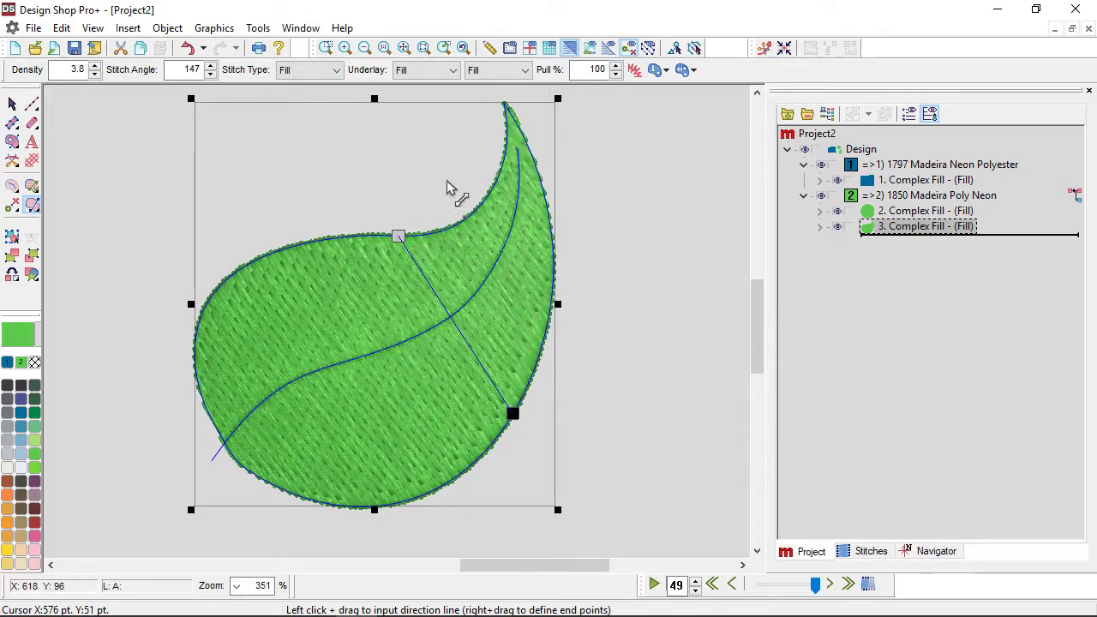
{"action": "left_click_drag", "start_coordinate": [502, 165], "coordinate": [632, 208]}
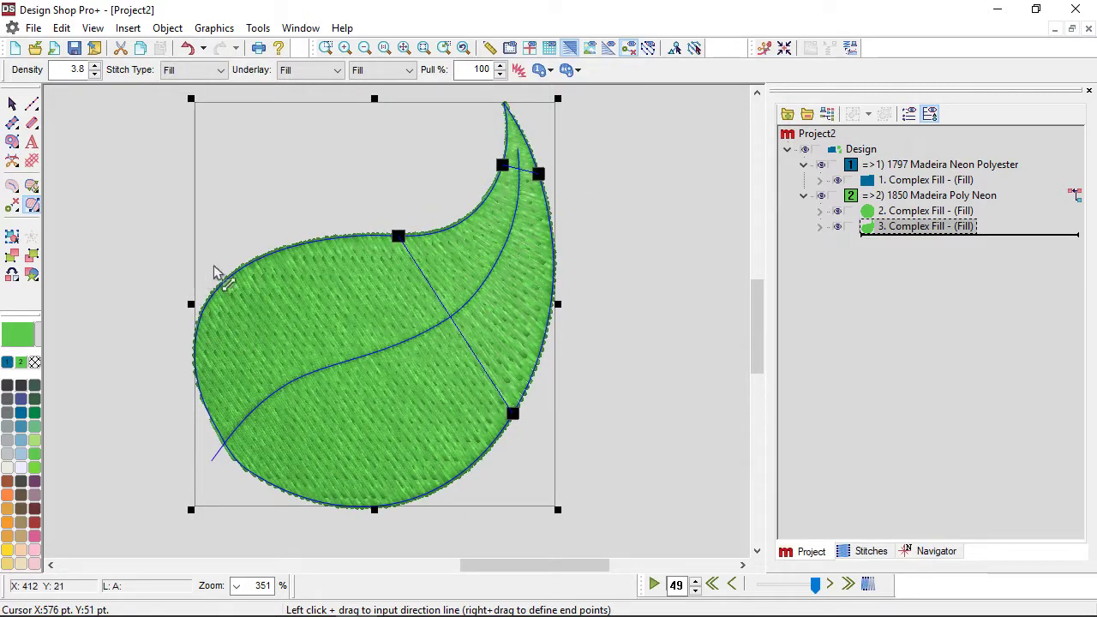
{"action": "left_click_drag", "start_coordinate": [173, 317], "coordinate": [340, 576]}
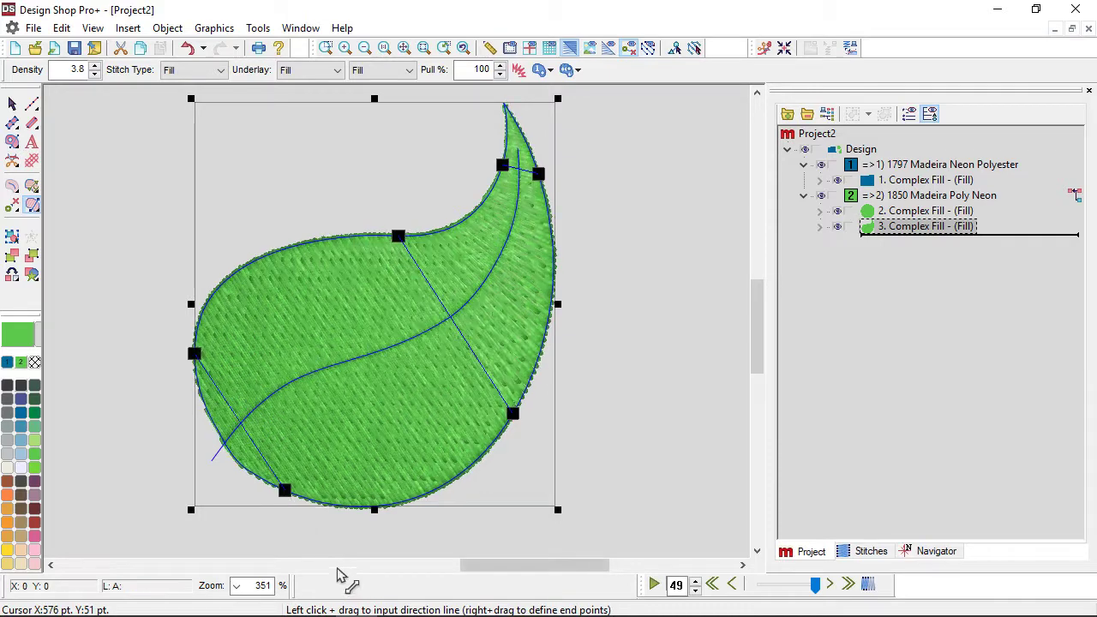
Turn off the 3D stitch view and try the middle direction line's upper end closer to the tip, then bring it back
{"action": "left_click", "coordinate": [565, 49]}
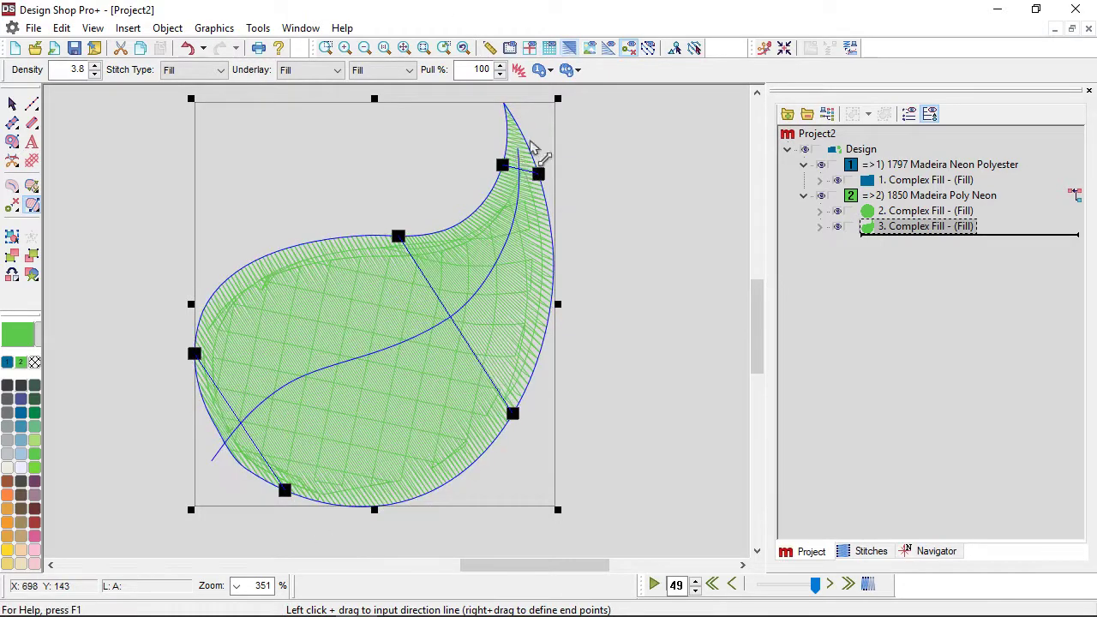
{"action": "left_click_drag", "start_coordinate": [399, 239], "coordinate": [493, 202]}
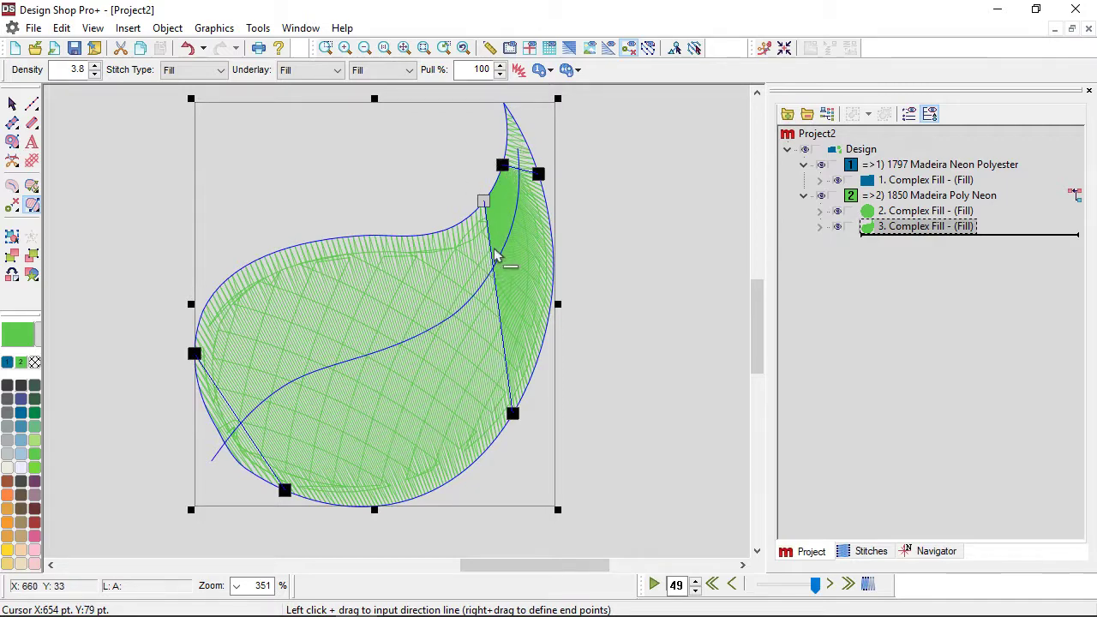
{"action": "left_click_drag", "start_coordinate": [482, 210], "coordinate": [390, 244]}
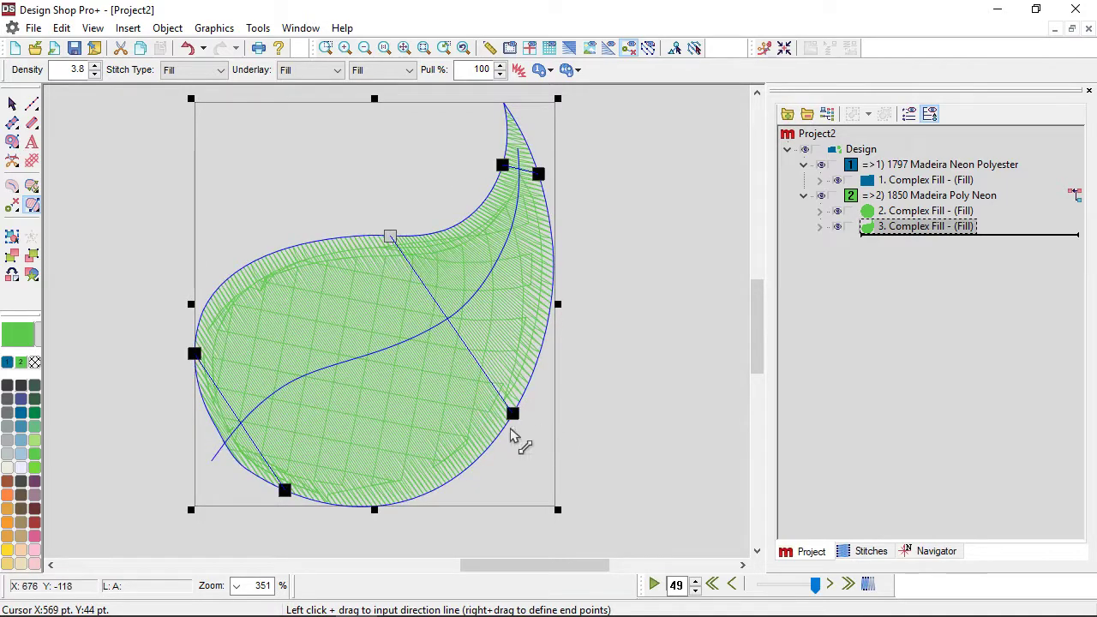
Shift the middle direction line's lower end further down the leaf's edge and delete the direction line at the rounded lower-left end
{"action": "left_click_drag", "start_coordinate": [506, 418], "coordinate": [496, 436]}
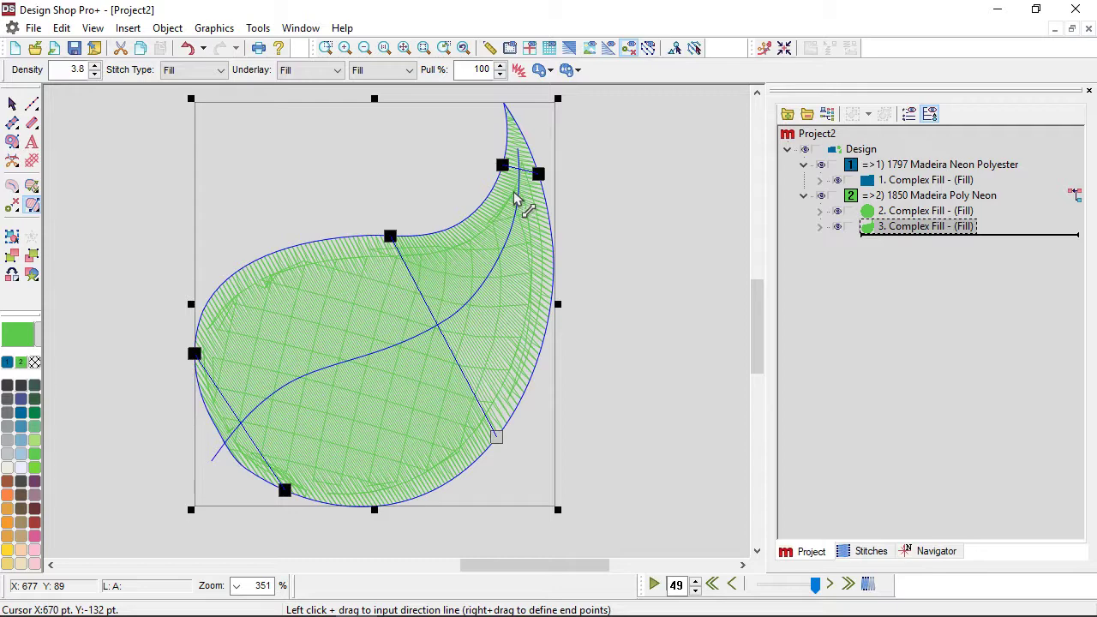
{"action": "left_click", "coordinate": [284, 491]}
{"action": "key", "text": "Delete"}
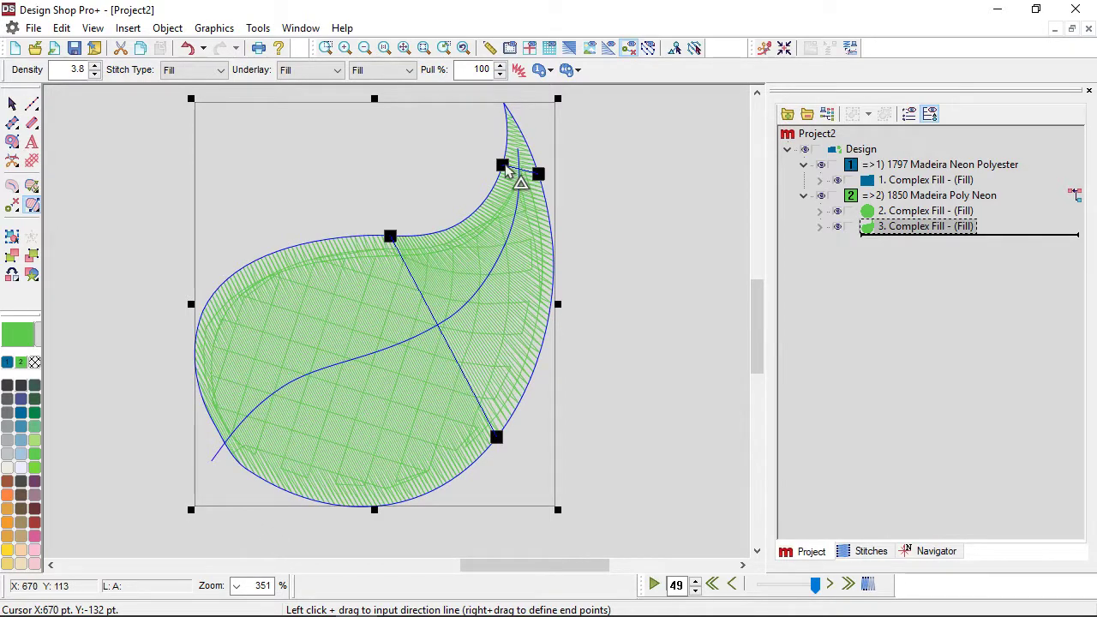
Delete the direction line across the leaf's tip and run the remaining one from the lower-left edge to the right-hand edge
{"action": "key", "text": "Delete"}
{"action": "left_click_drag", "start_coordinate": [392, 236], "coordinate": [203, 404]}
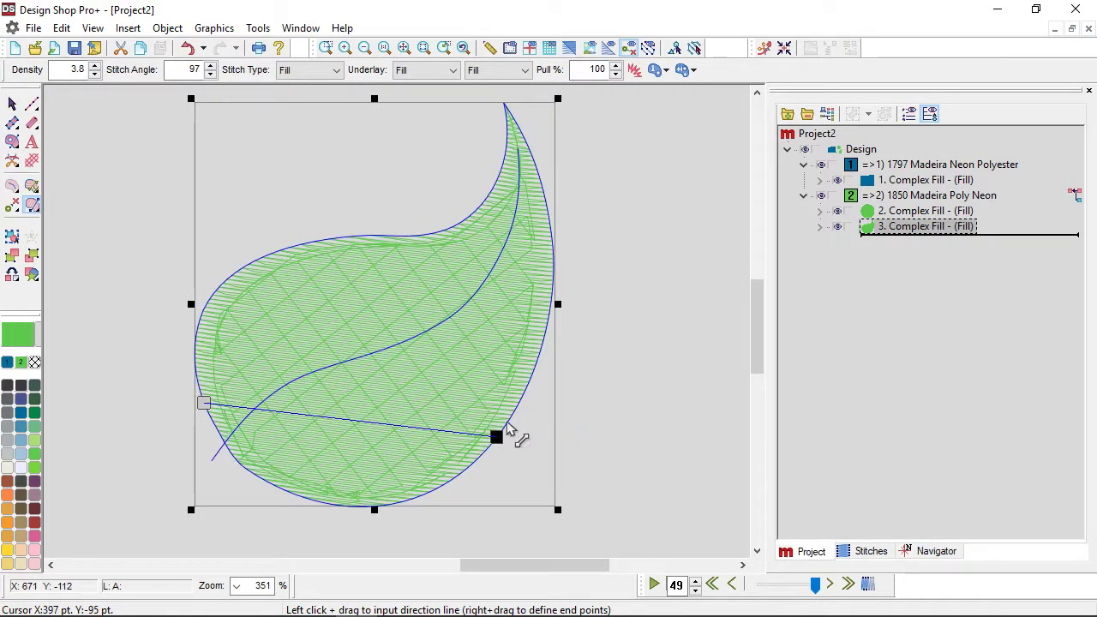
{"action": "left_click_drag", "start_coordinate": [495, 438], "coordinate": [571, 275]}
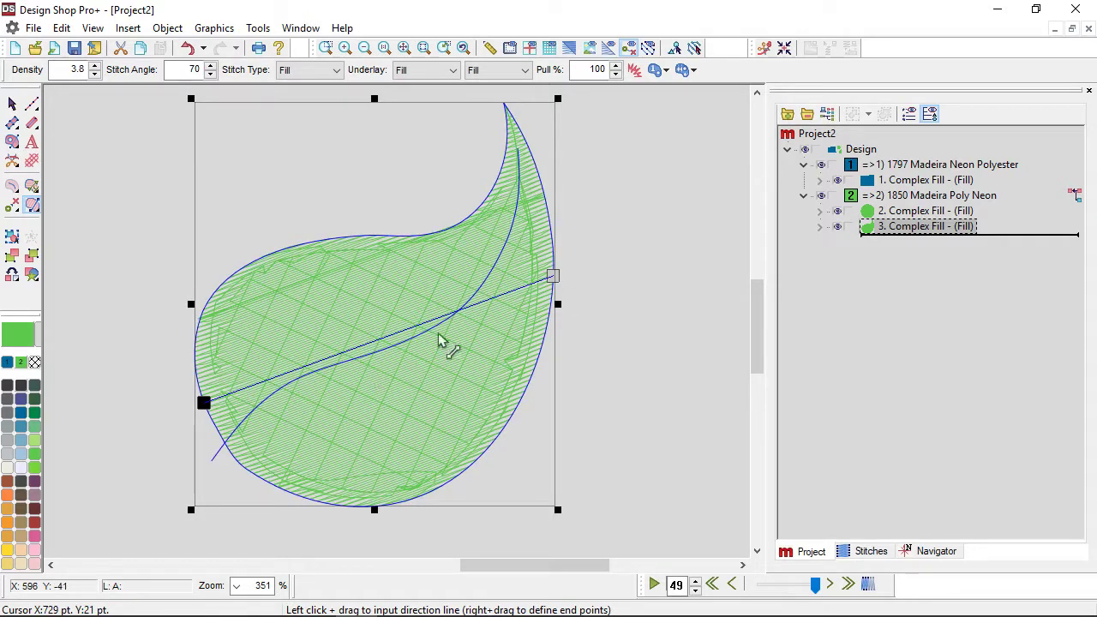
Turn on the 3D stitch view and deselect the leaf to examine its stitching
{"action": "left_click", "coordinate": [12, 104]}
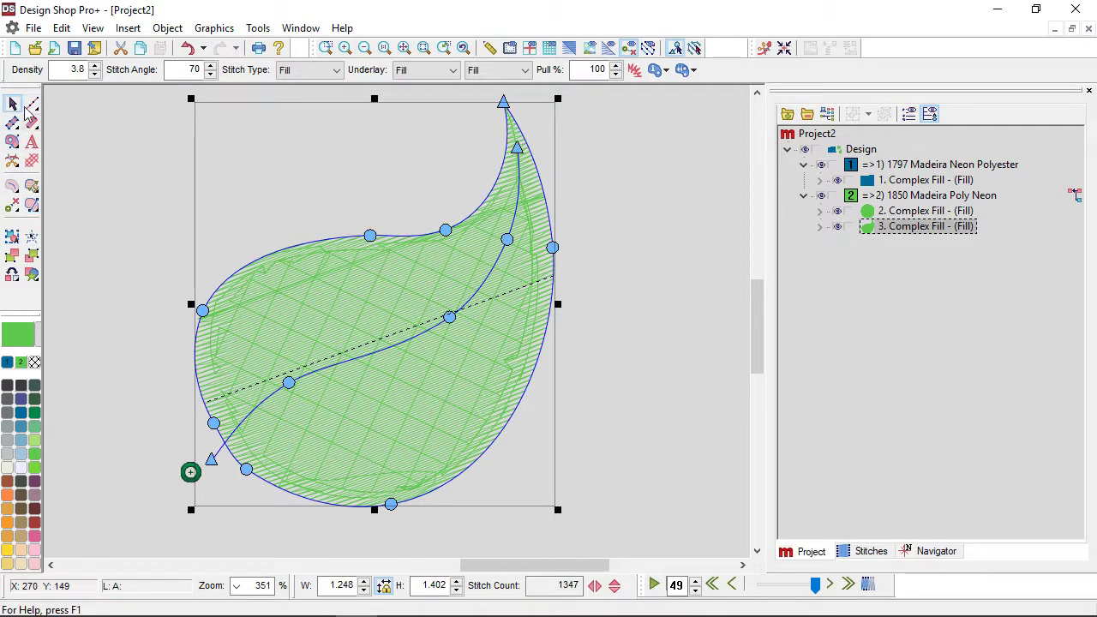
{"action": "left_click", "coordinate": [551, 48]}
{"action": "left_click", "coordinate": [564, 347]}
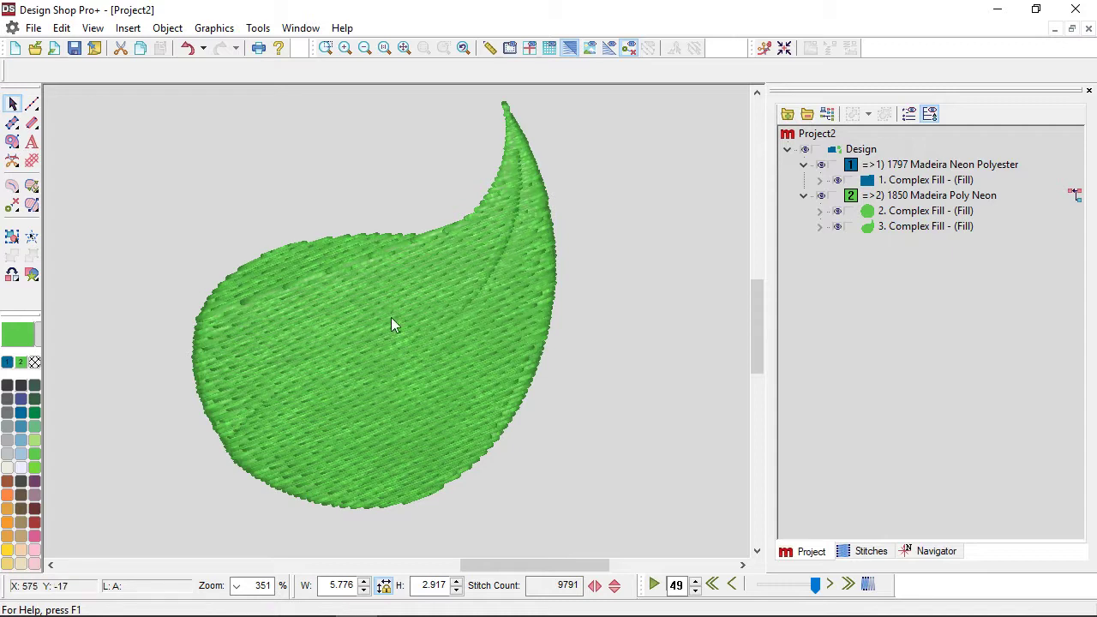
Run the leaf's direction line diagonally from its upper-left edge to its lower-right edge and add a second direction line across the narrow tip
{"action": "left_click", "coordinate": [293, 363]}
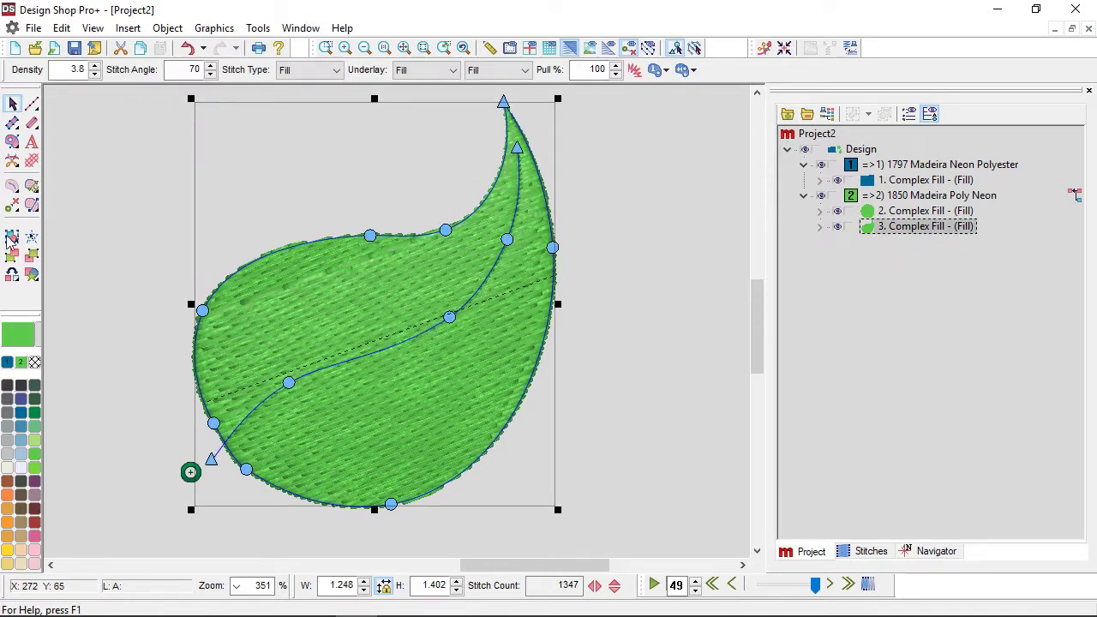
{"action": "left_click", "coordinate": [32, 205]}
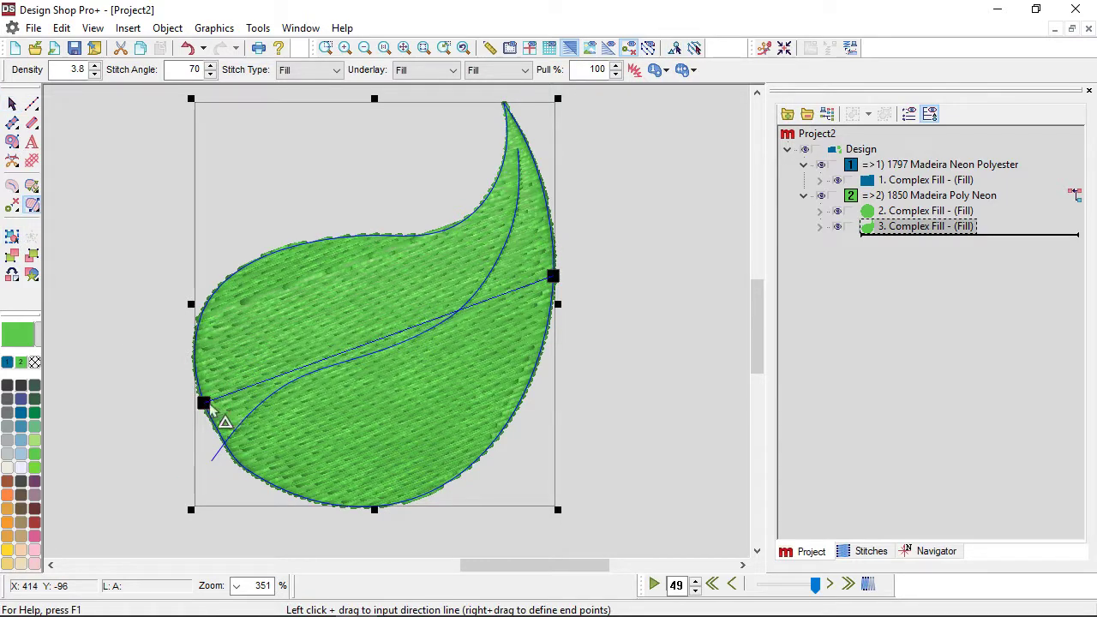
{"action": "left_click_drag", "start_coordinate": [206, 404], "coordinate": [287, 248]}
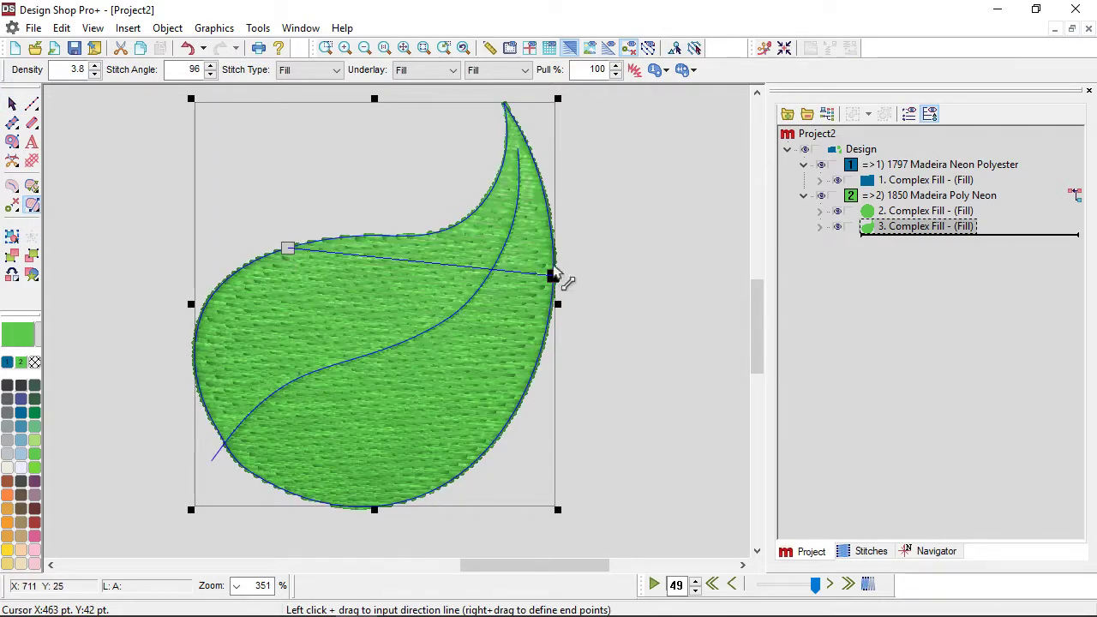
{"action": "left_click_drag", "start_coordinate": [555, 277], "coordinate": [487, 447]}
{"action": "left_click_drag", "start_coordinate": [454, 177], "coordinate": [611, 203]}
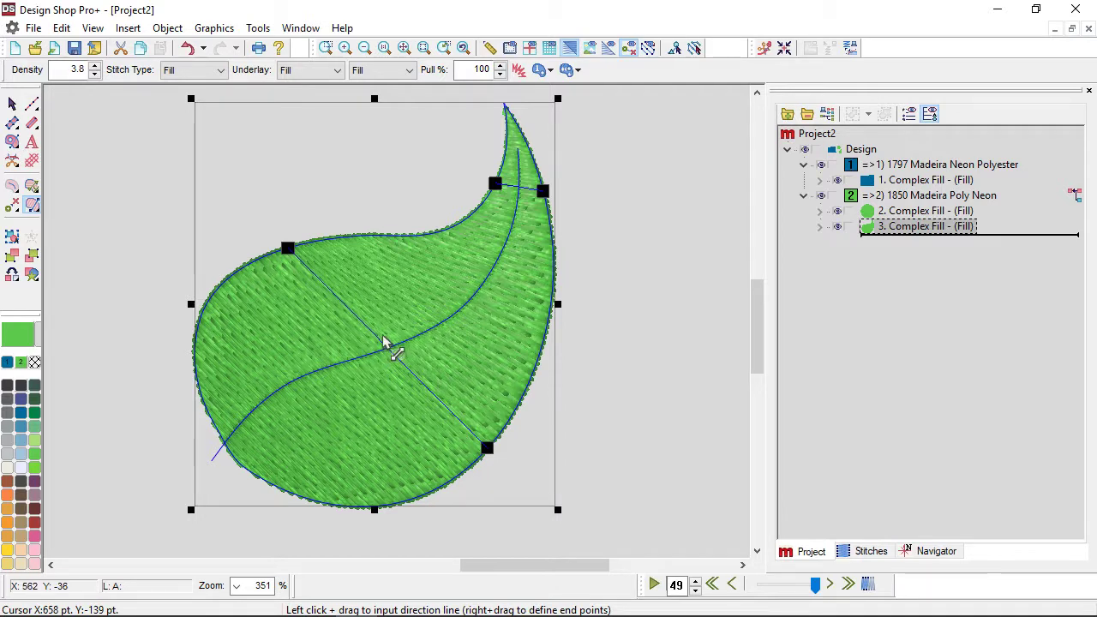
Curve both direction lines by adding a point to each and bowing it slightly toward the upper right, and deselect the leaf
{"action": "left_click", "coordinate": [342, 303]}
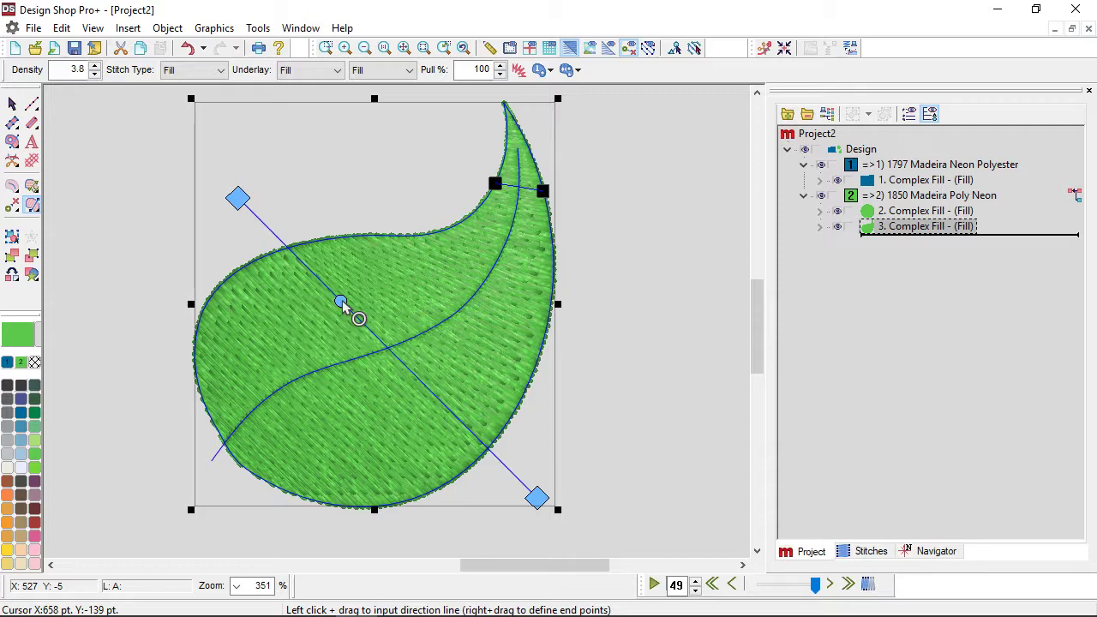
{"action": "left_click", "coordinate": [391, 322]}
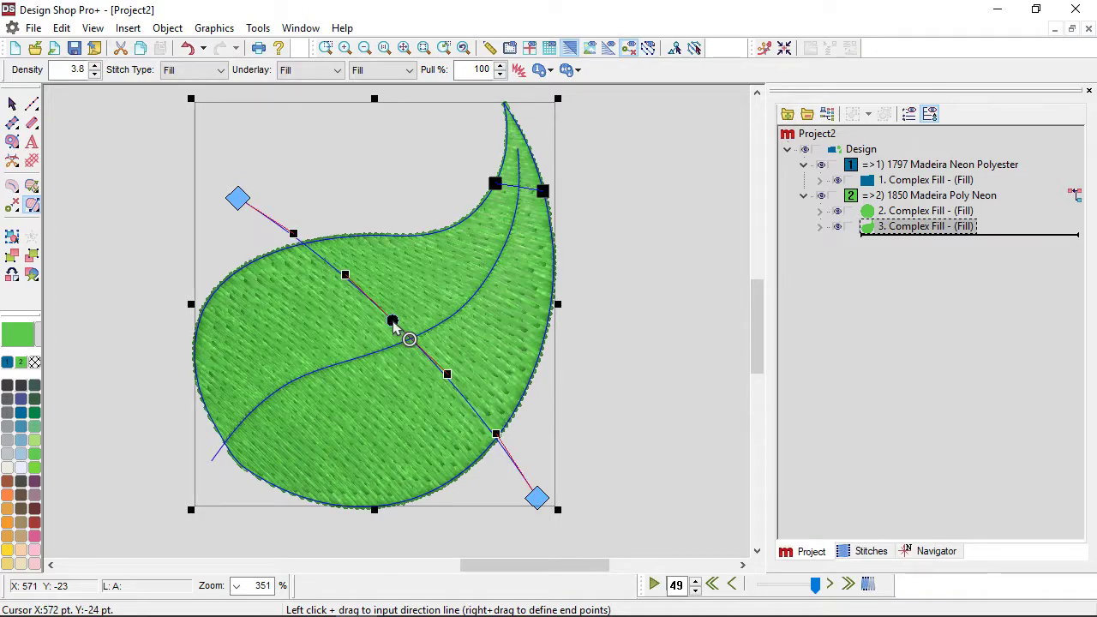
{"action": "left_click", "coordinate": [521, 187]}
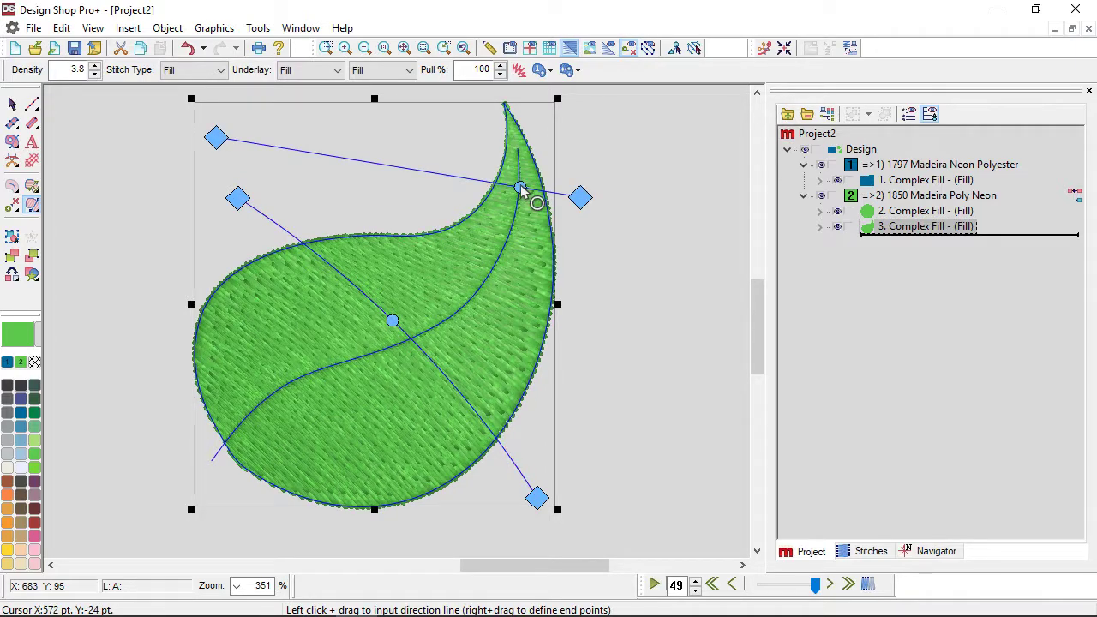
{"action": "left_click_drag", "start_coordinate": [521, 185], "coordinate": [524, 173]}
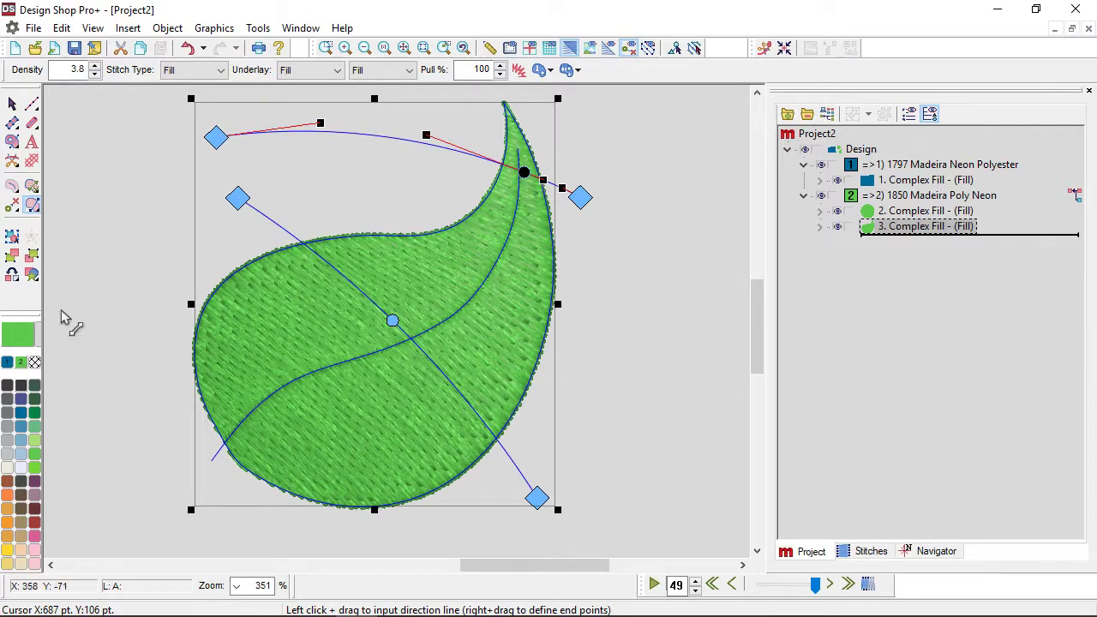
{"action": "left_click", "coordinate": [12, 103]}
{"action": "left_click", "coordinate": [76, 238]}
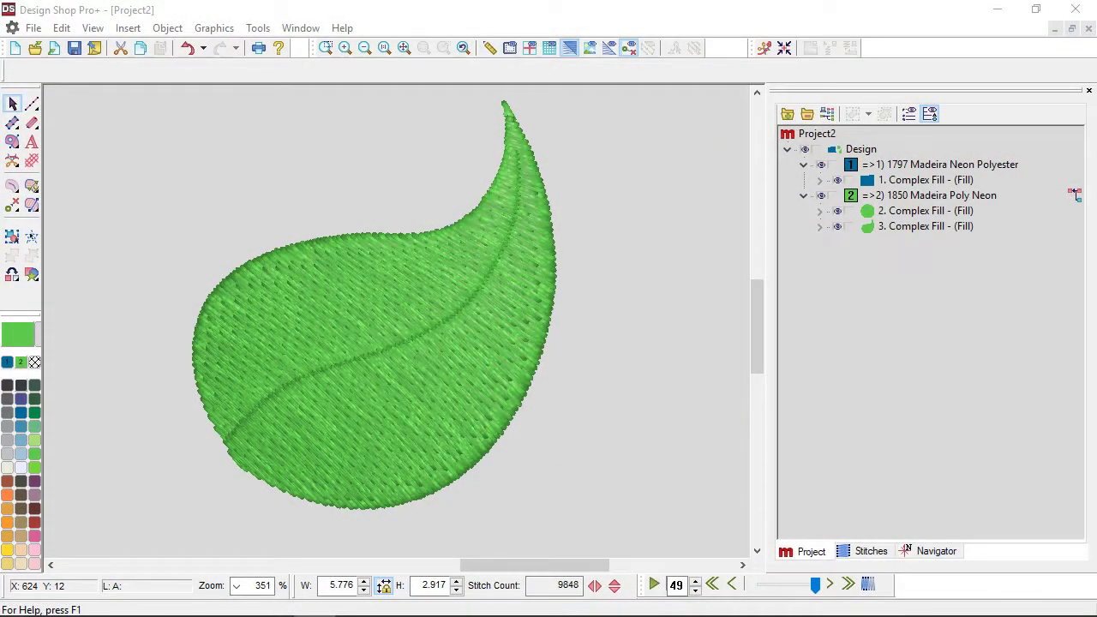
Insert a three-point curved direction line across the leaf's rounded lower-left part, from above its upper-left edge to below its bottom edge
{"action": "left_click", "coordinate": [492, 283]}
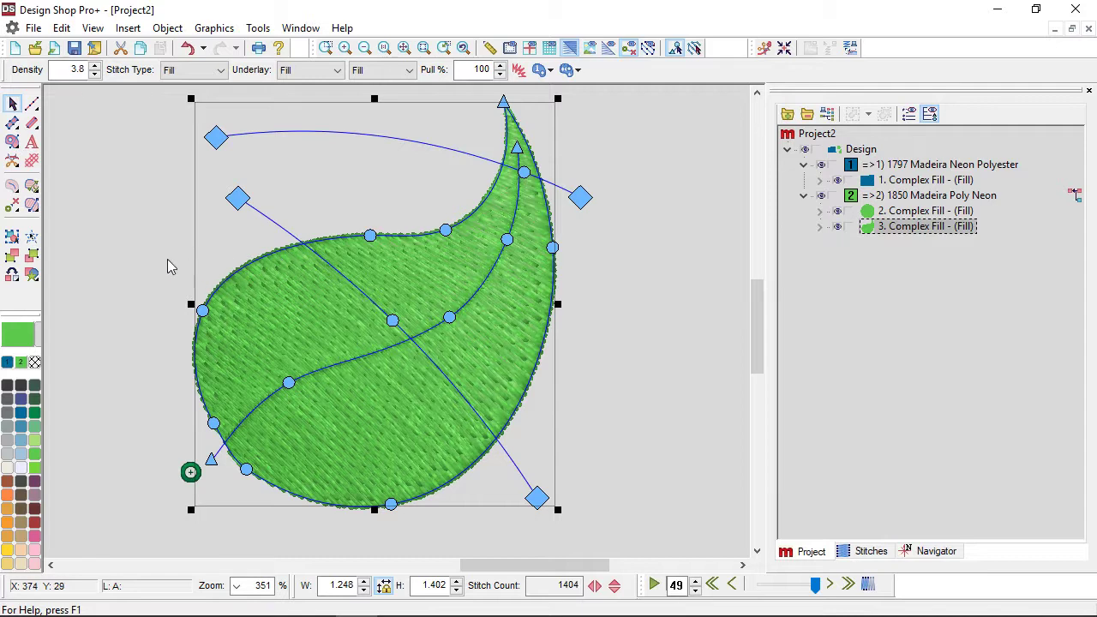
{"action": "left_click", "coordinate": [34, 210]}
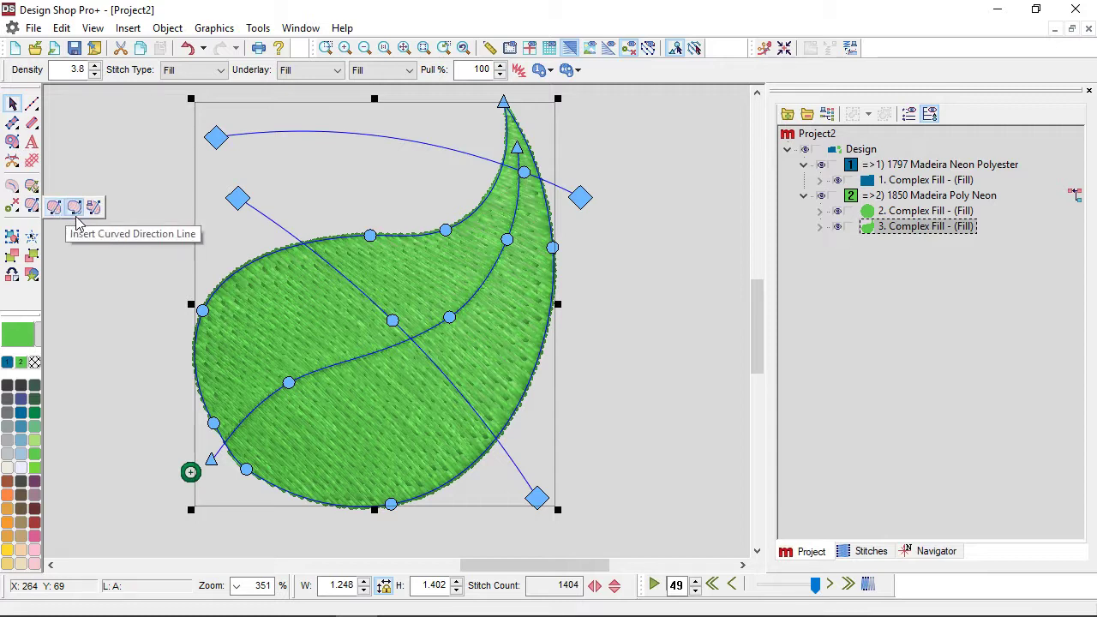
{"action": "left_click", "coordinate": [74, 214]}
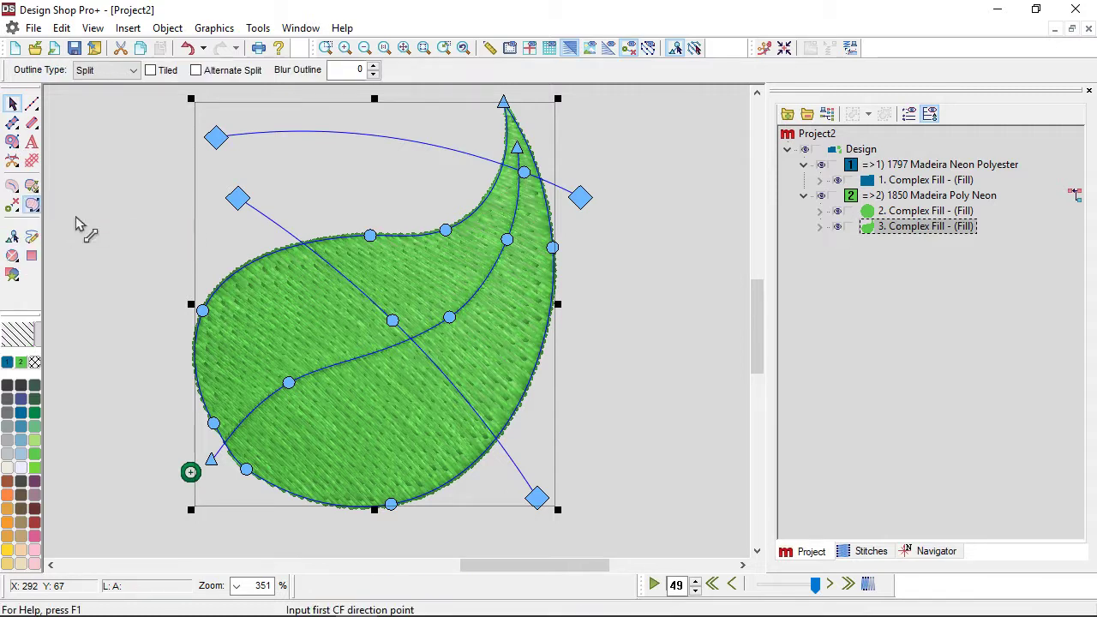
{"action": "left_click", "coordinate": [207, 253]}
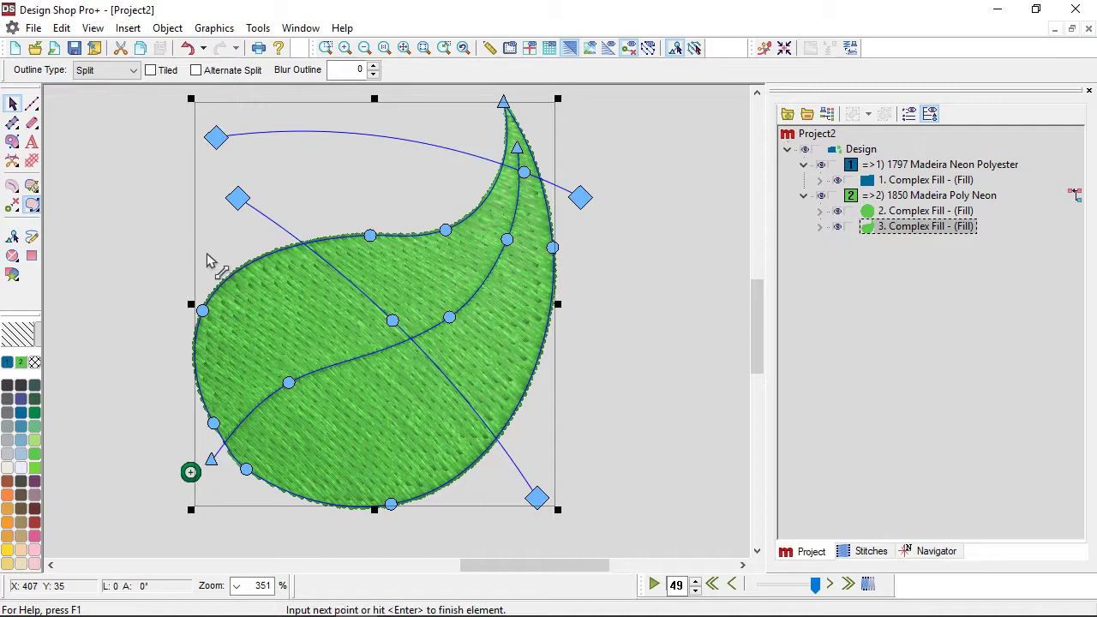
{"action": "left_click", "coordinate": [333, 417]}
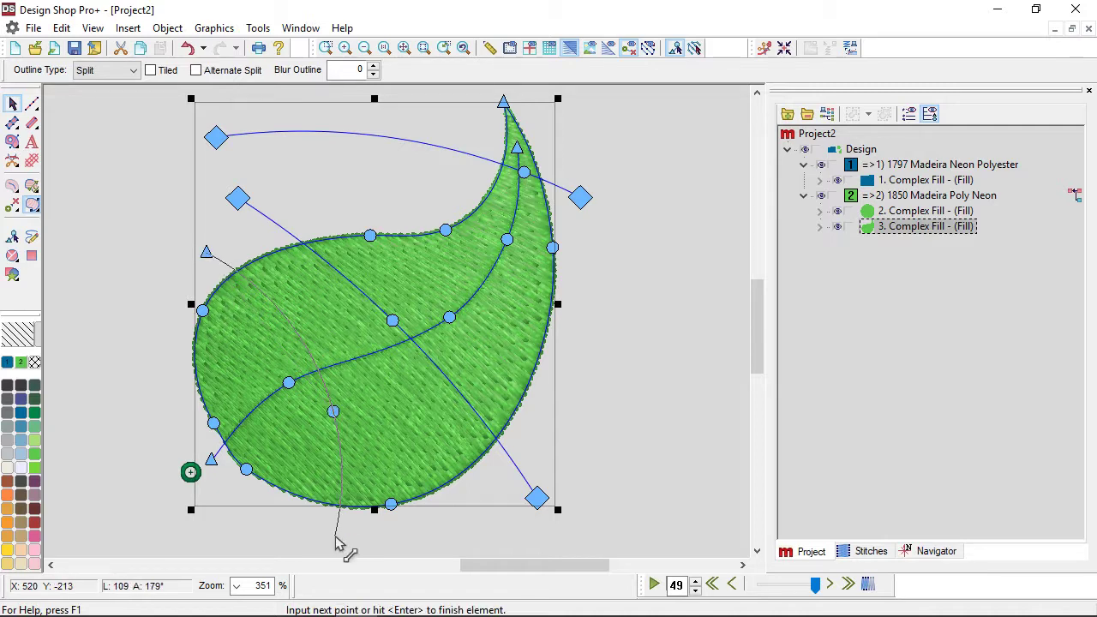
{"action": "left_click", "coordinate": [343, 543]}
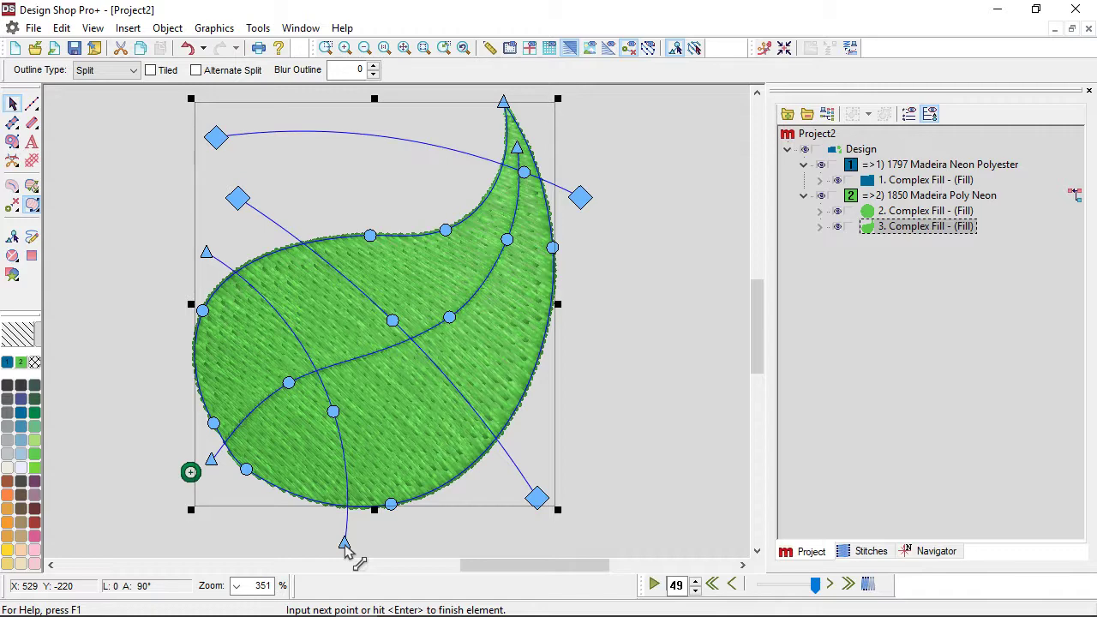
{"action": "key", "text": "Return"}
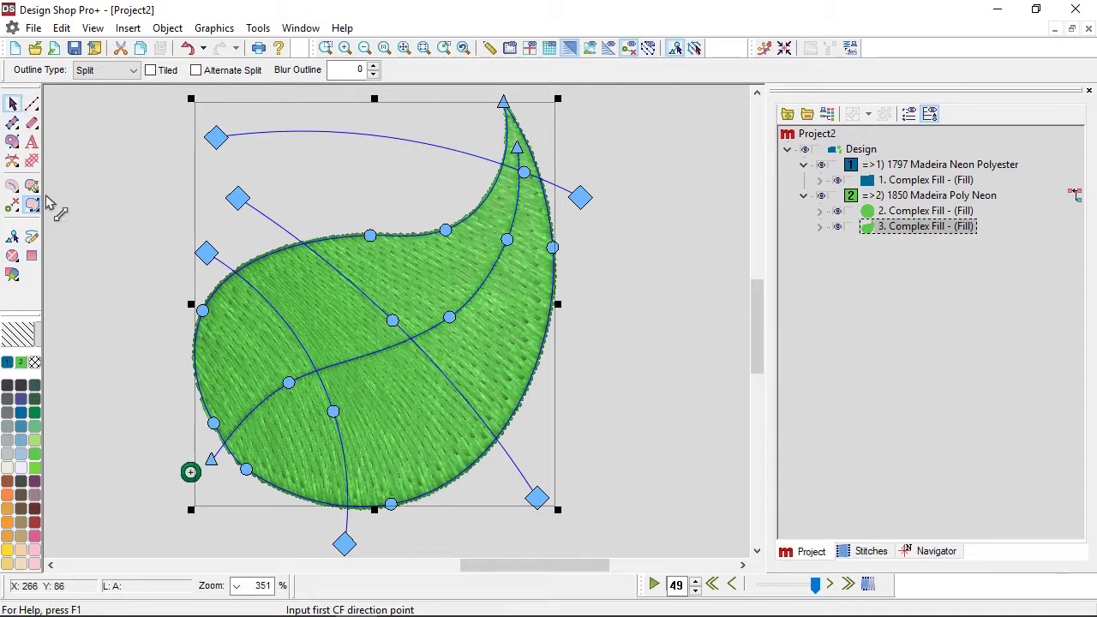
{"action": "key", "text": "Escape"}
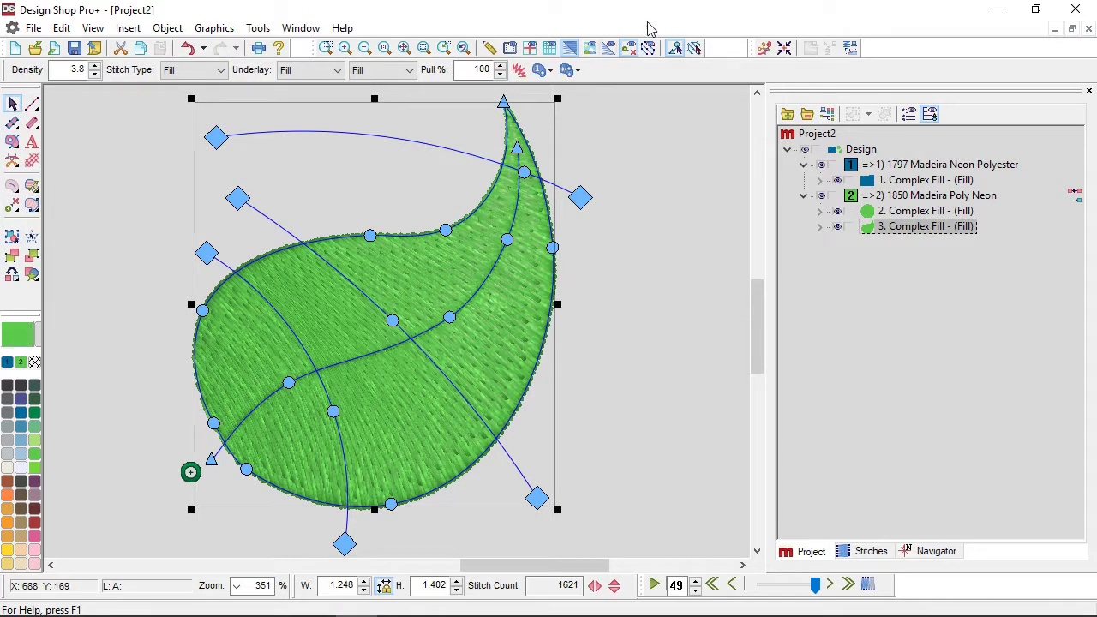
Turn off the 3D stitch view and reshape the middle curved direction line, shifting its upper end and midpoint toward the leaf's tip side
{"action": "left_click", "coordinate": [572, 50]}
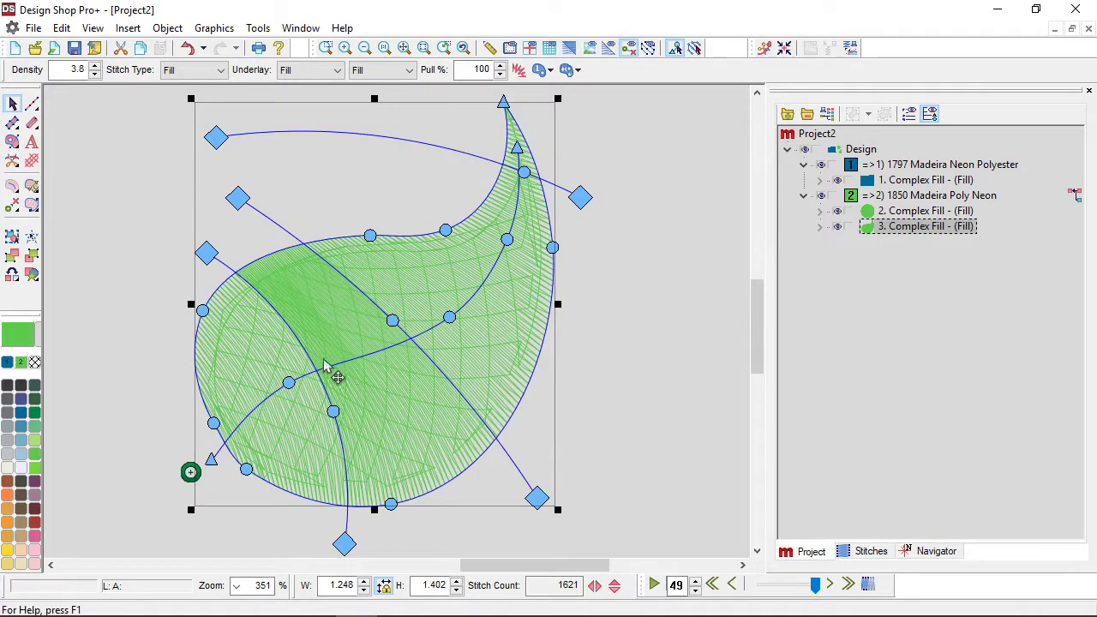
{"action": "left_click_drag", "start_coordinate": [239, 198], "coordinate": [366, 216]}
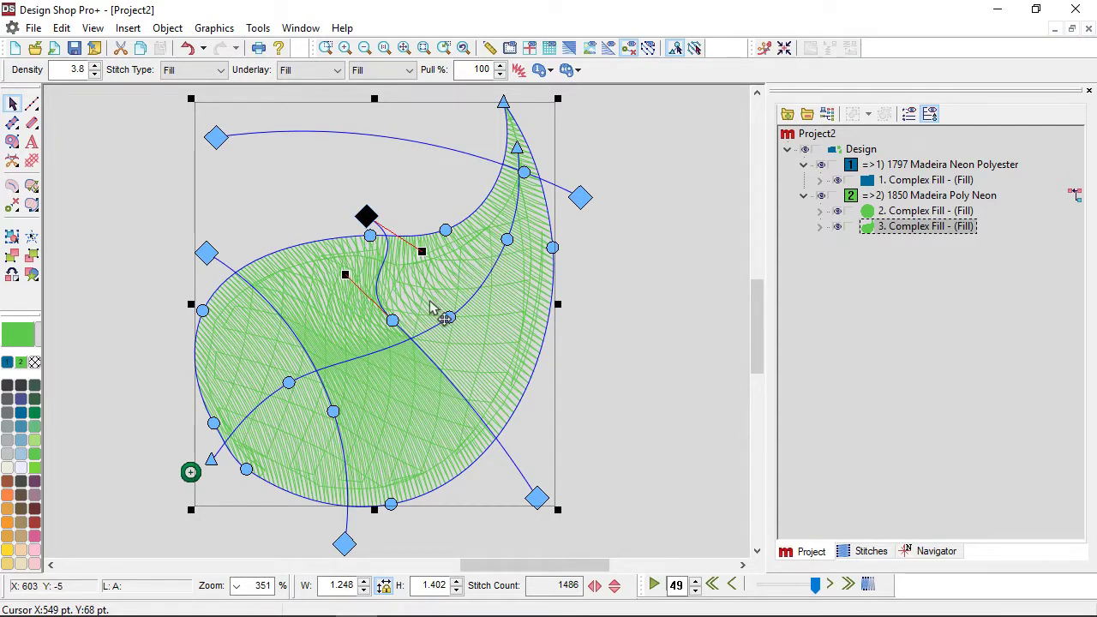
{"action": "left_click_drag", "start_coordinate": [390, 233], "coordinate": [358, 226]}
{"action": "left_click_drag", "start_coordinate": [391, 319], "coordinate": [461, 299]}
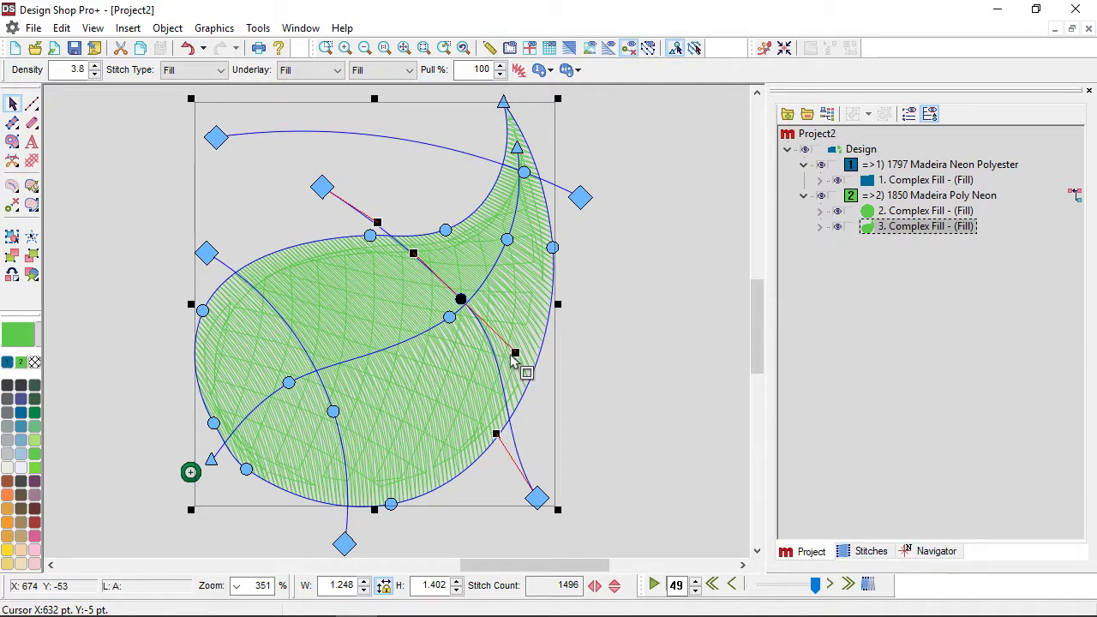
{"action": "left_click_drag", "start_coordinate": [499, 441], "coordinate": [520, 409]}
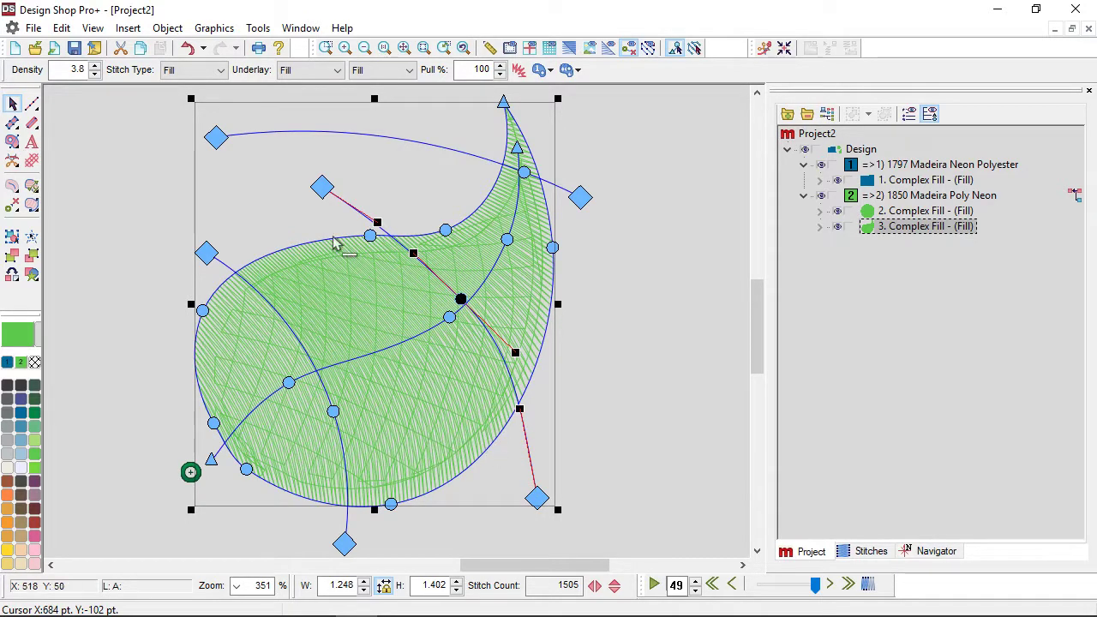
{"action": "mouse_move", "coordinate": [461, 300]}
{"action": "left_mouse_down"}
{"action": "mouse_move", "coordinate": [476, 248]}
{"action": "mouse_move", "coordinate": [478, 310]}
{"action": "left_mouse_up"}
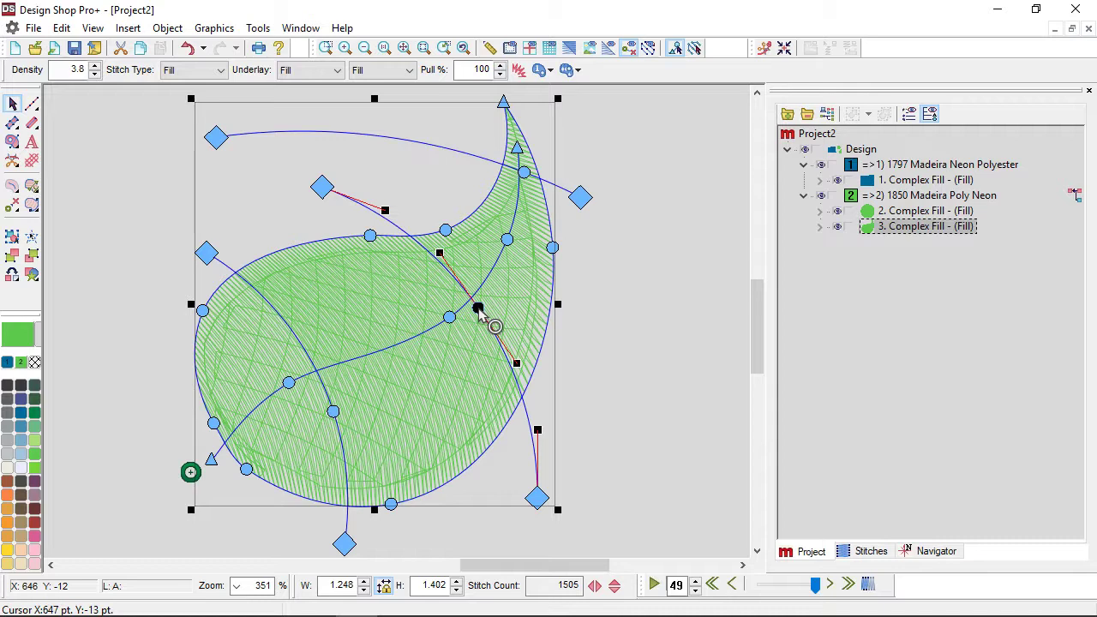
{"action": "left_click", "coordinate": [639, 295]}
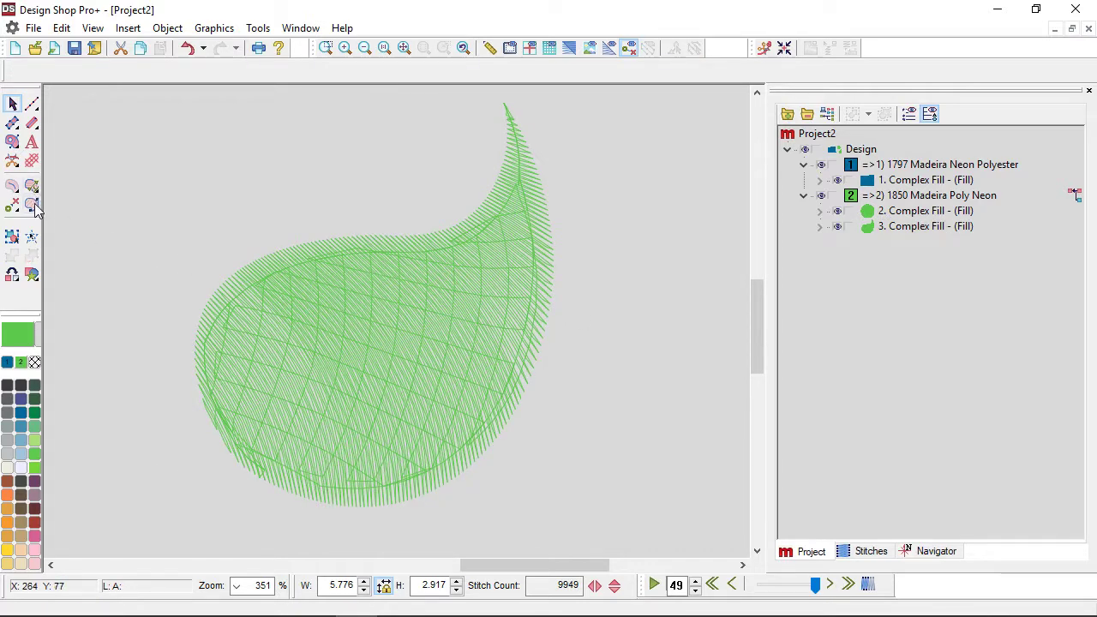
{"action": "mouse_move", "coordinate": [36, 213]}
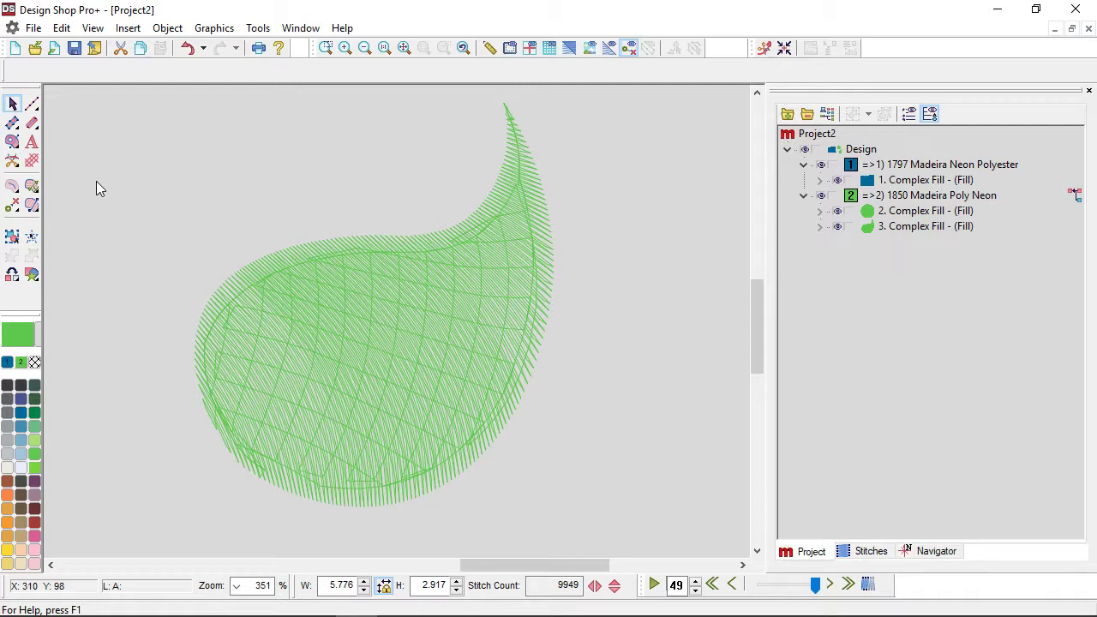
Open the Coffee Cup.eps graphic from the Graphics folder inside Designs
{"action": "left_click", "coordinate": [33, 28]}
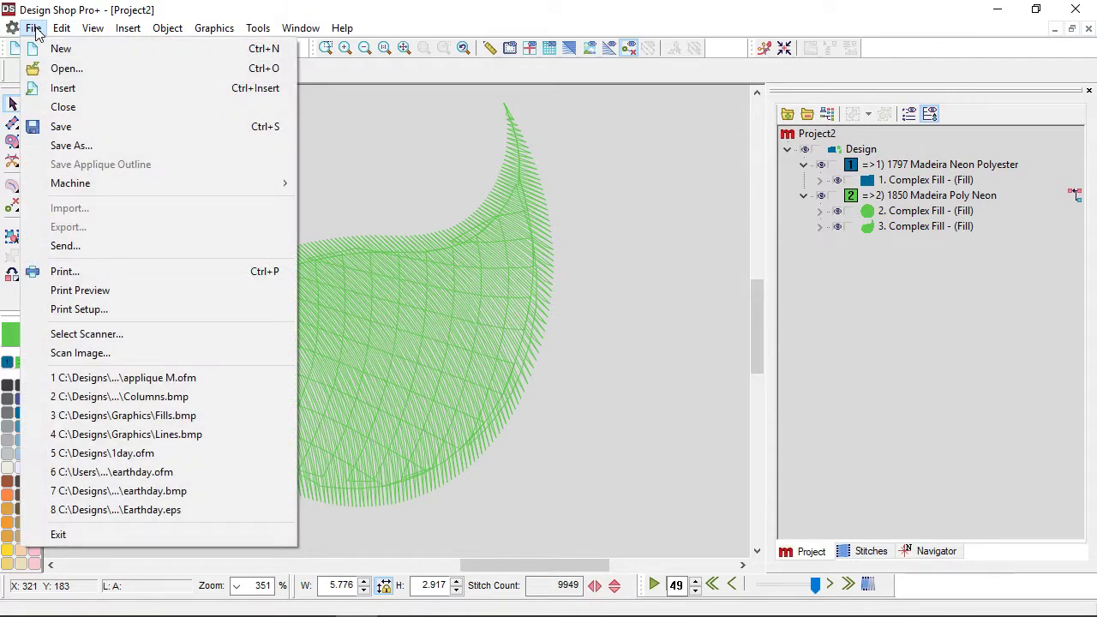
{"action": "left_click", "coordinate": [80, 70]}
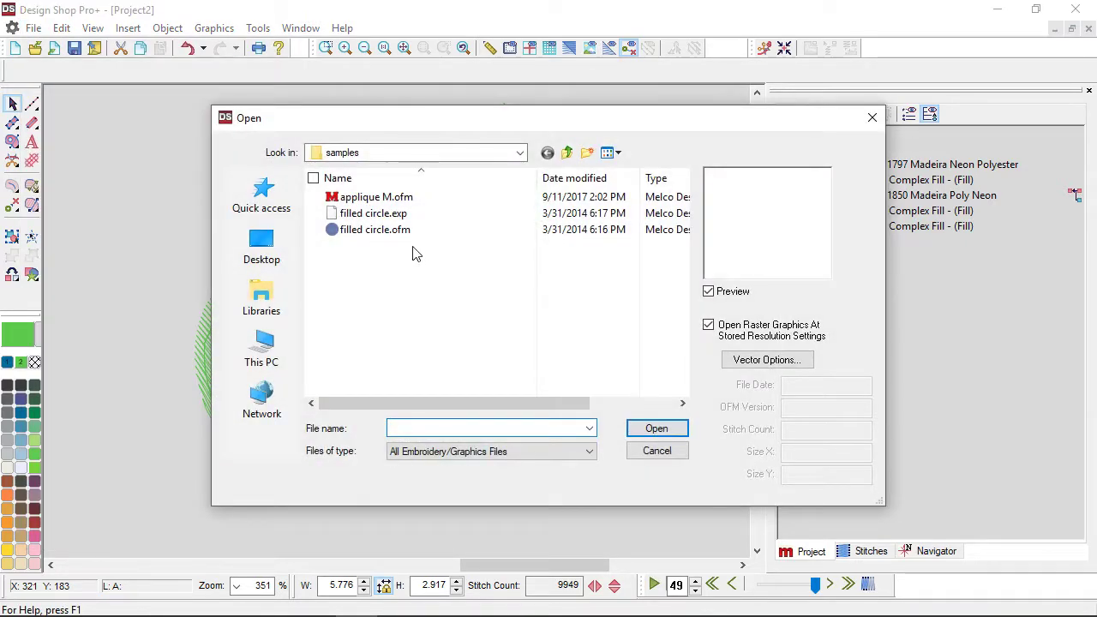
{"action": "left_click", "coordinate": [566, 153]}
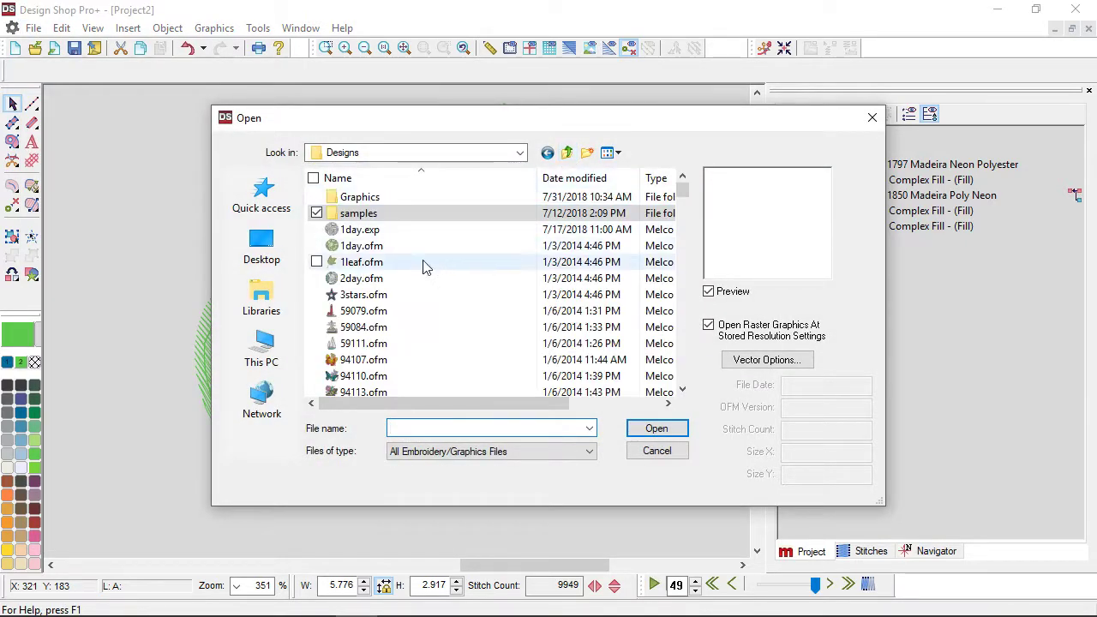
{"action": "double_click", "coordinate": [360, 198]}
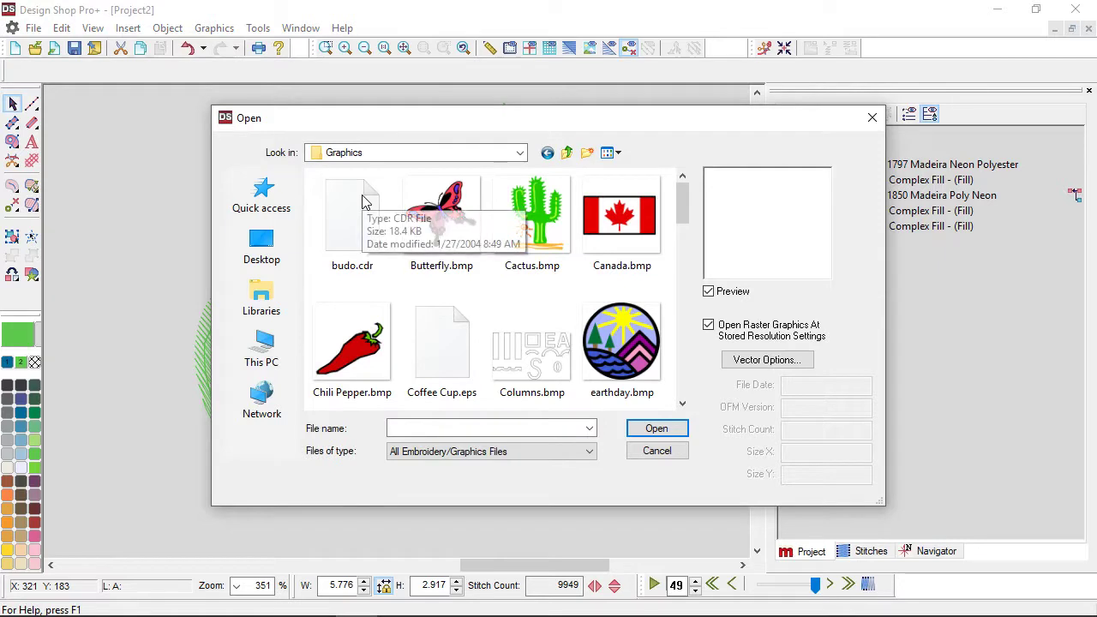
{"action": "scroll", "coordinate": [362, 201], "scroll_direction": "down", "scroll_amount": 4}
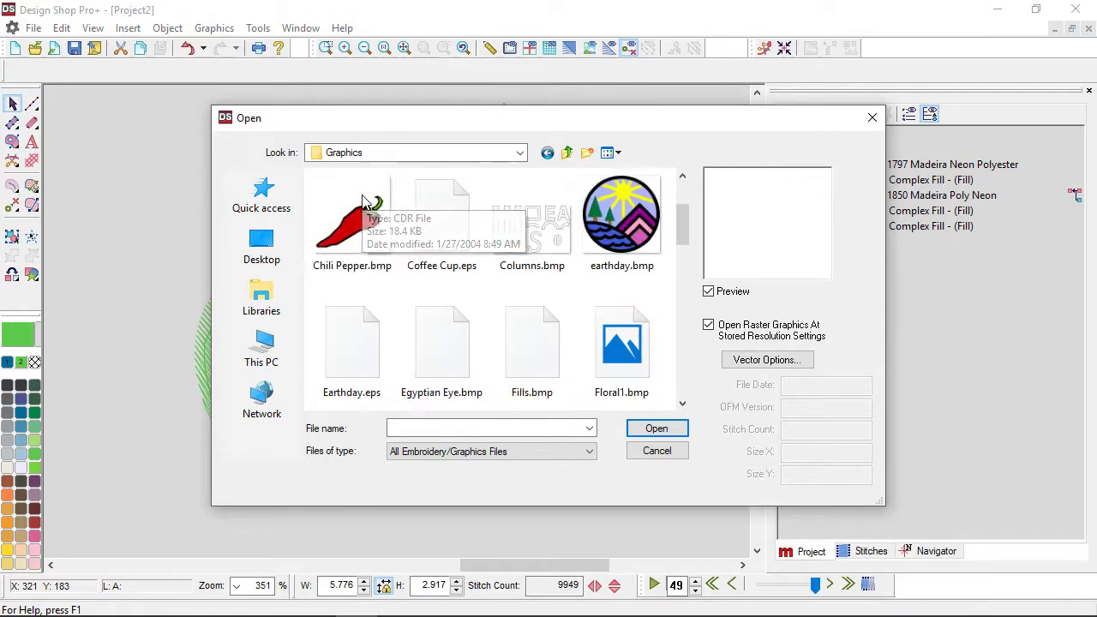
{"action": "scroll", "coordinate": [492, 325], "scroll_direction": "up", "scroll_amount": 4}
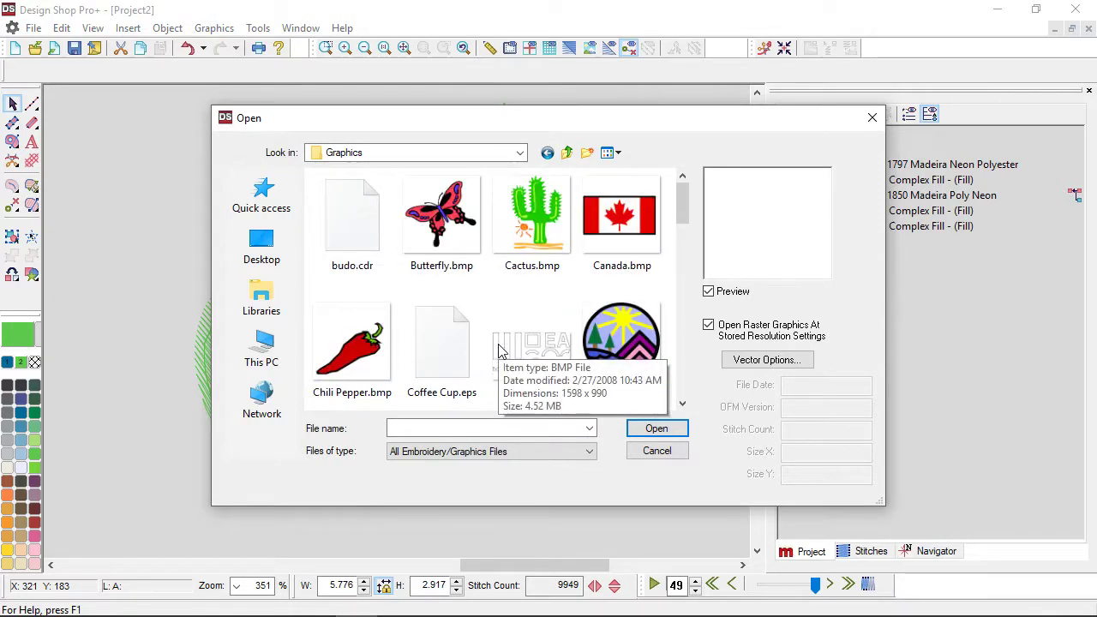
{"action": "left_click", "coordinate": [442, 343]}
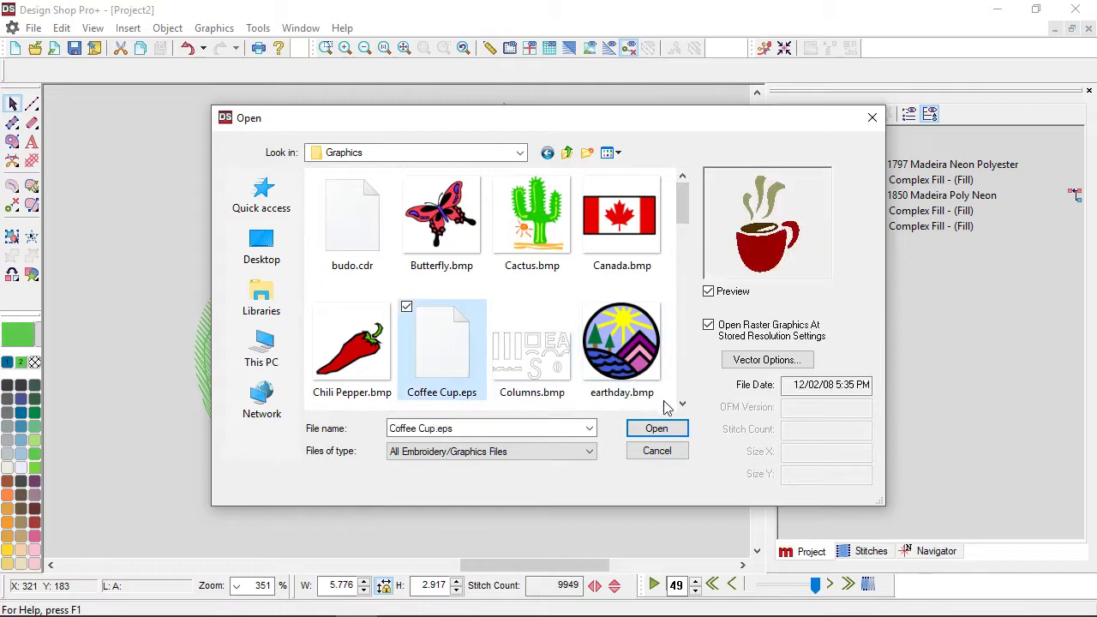
{"action": "left_click", "coordinate": [656, 428]}
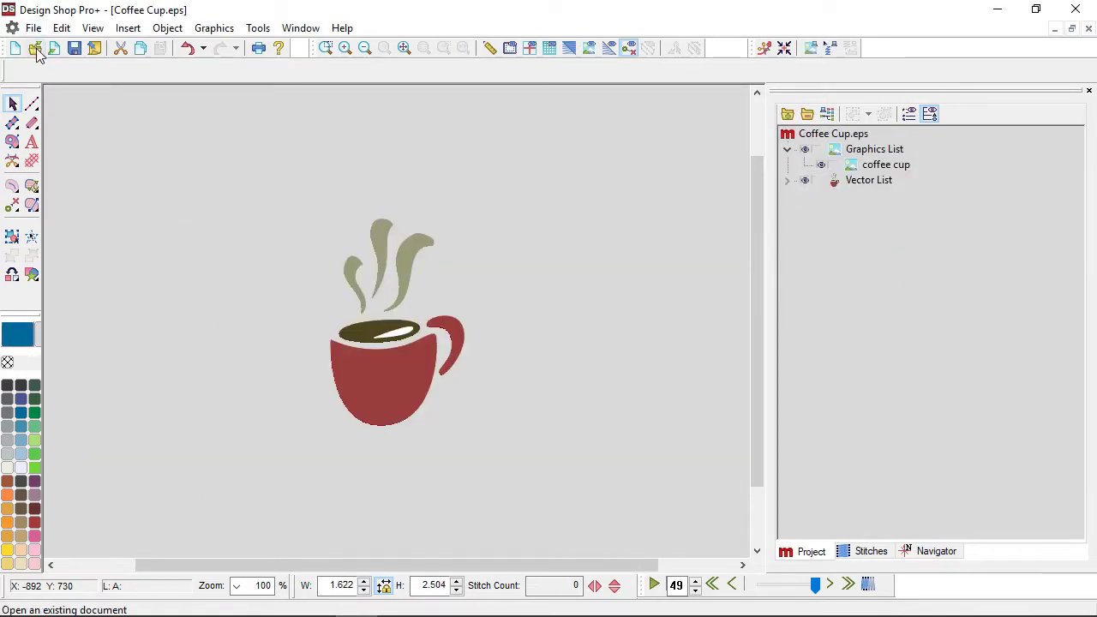
Open the Columns.bmp graphic from the Graphics folder
{"action": "left_click", "coordinate": [35, 48]}
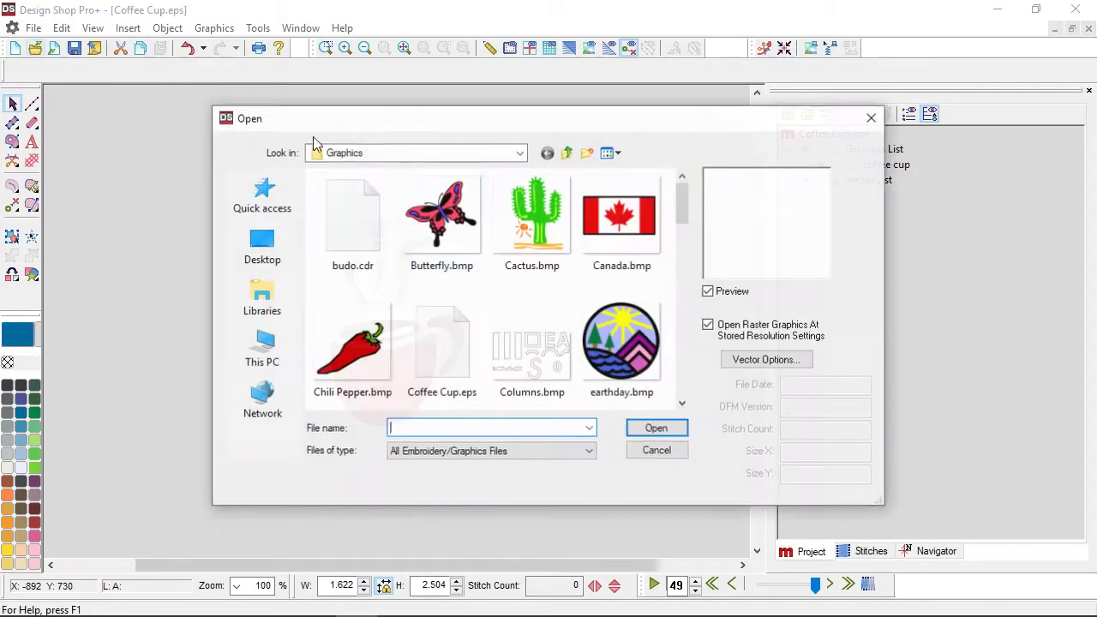
{"action": "left_click", "coordinate": [553, 373]}
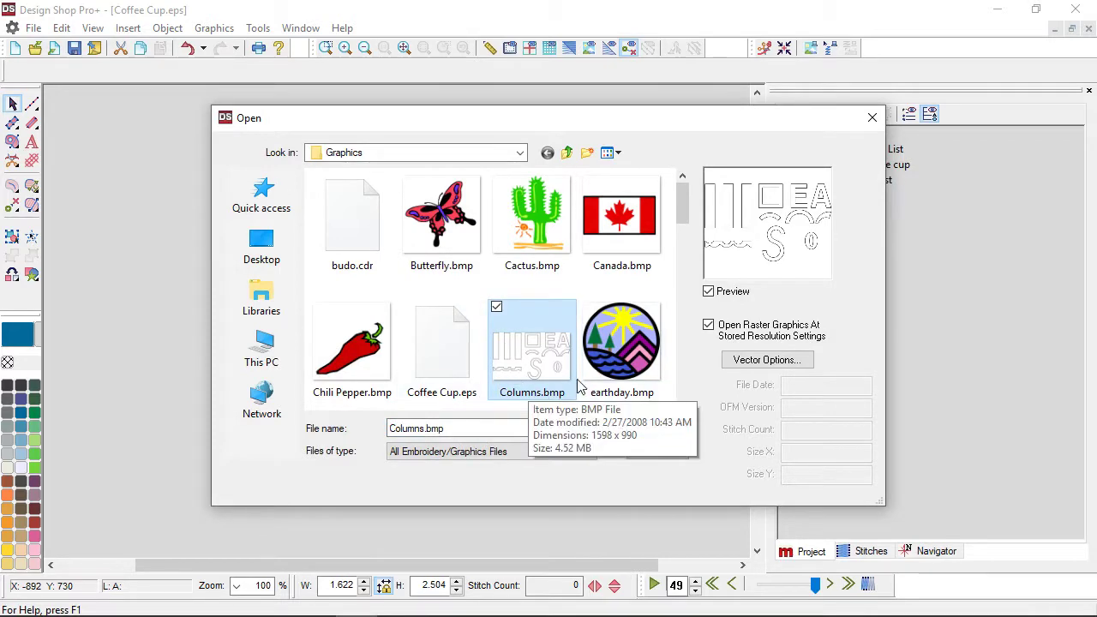
{"action": "left_click", "coordinate": [655, 428]}
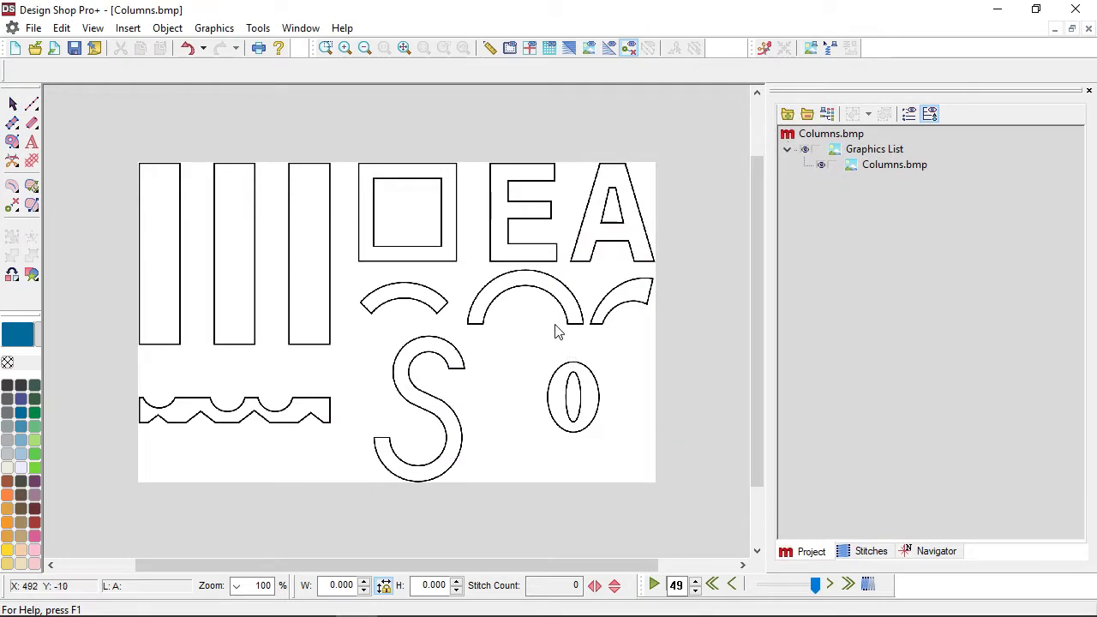
Start a complex fill on the letter E, tracing counterclockwise from its upper-right corner around the bottom arm to the inner corner below the middle arm
{"action": "scroll", "coordinate": [557, 336], "scroll_direction": "up", "scroll_amount": 5}
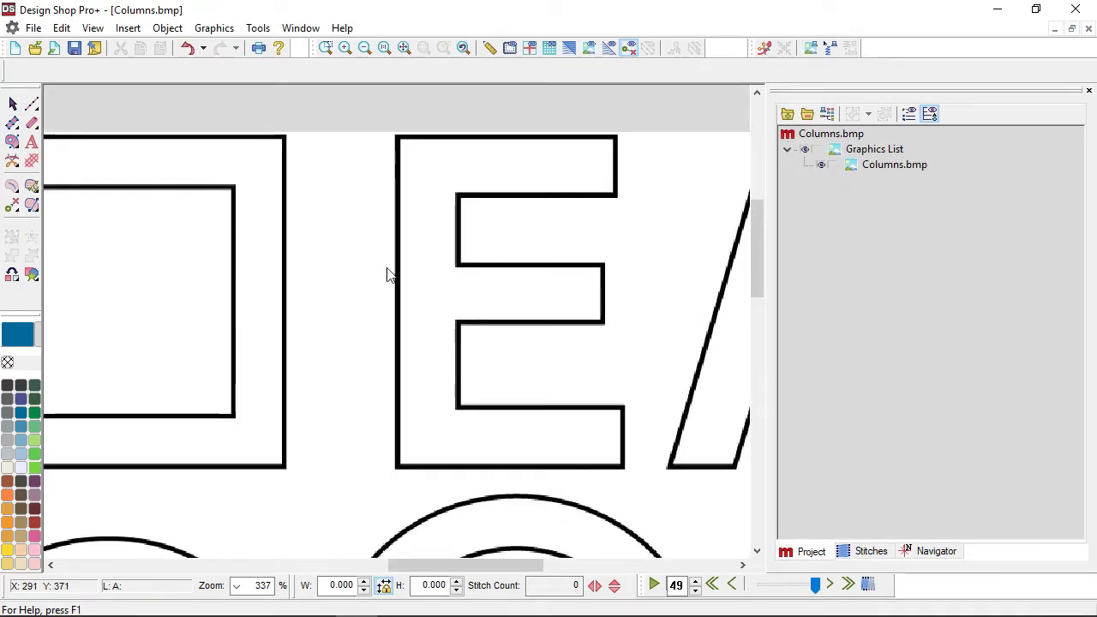
{"action": "left_click", "coordinate": [11, 143]}
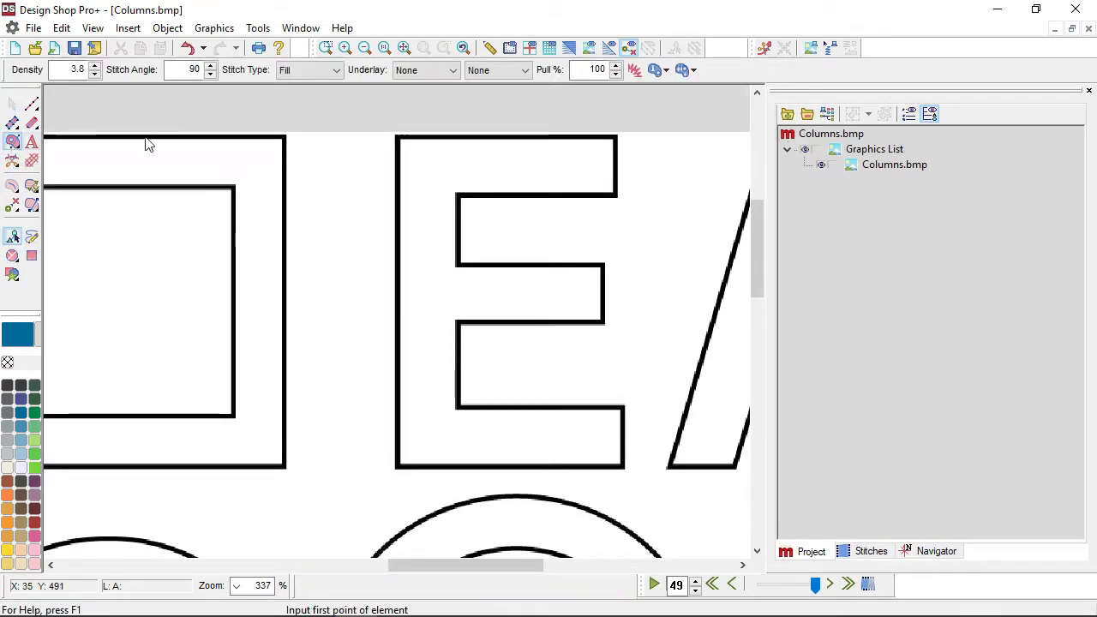
{"action": "left_click", "coordinate": [615, 136]}
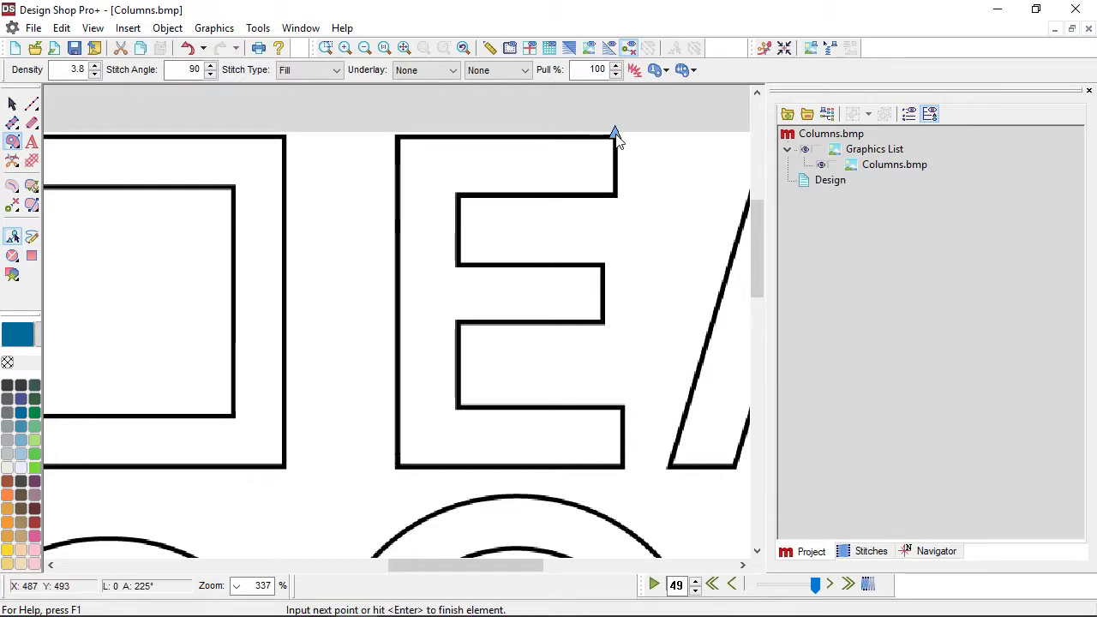
{"action": "left_click", "coordinate": [397, 144]}
{"action": "left_click", "coordinate": [397, 151]}
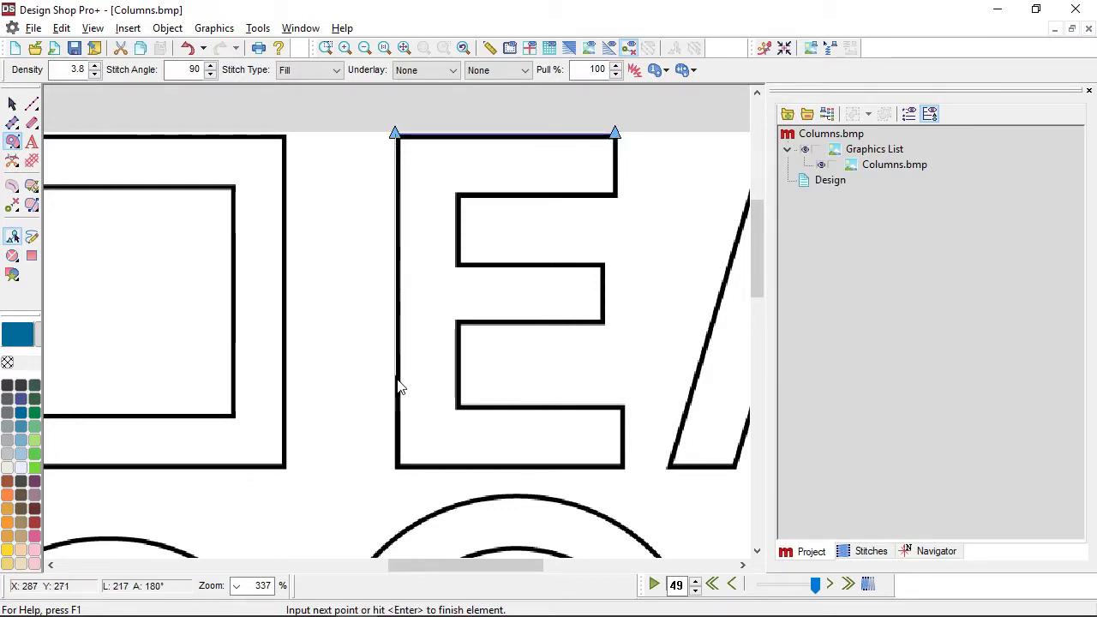
{"action": "left_click", "coordinate": [395, 470]}
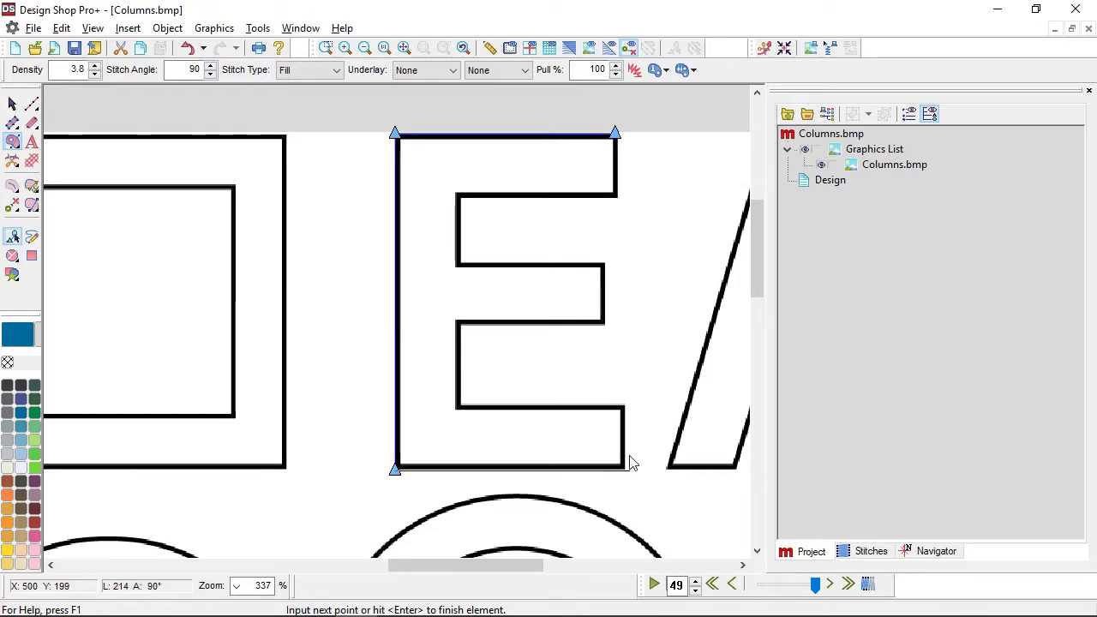
{"action": "left_click", "coordinate": [624, 470]}
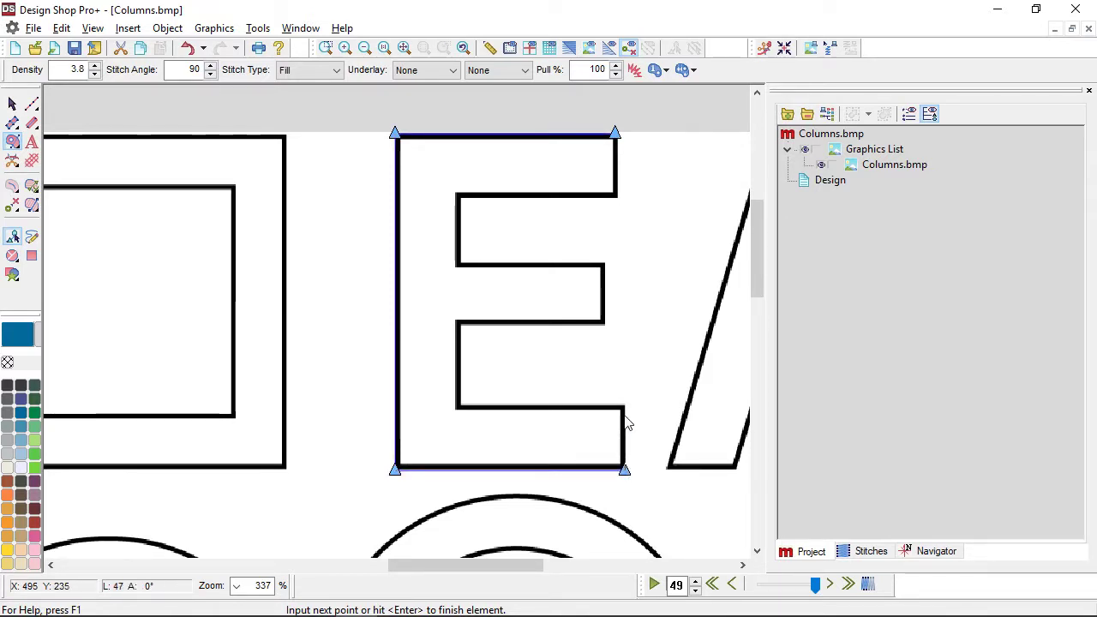
{"action": "left_click", "coordinate": [625, 405]}
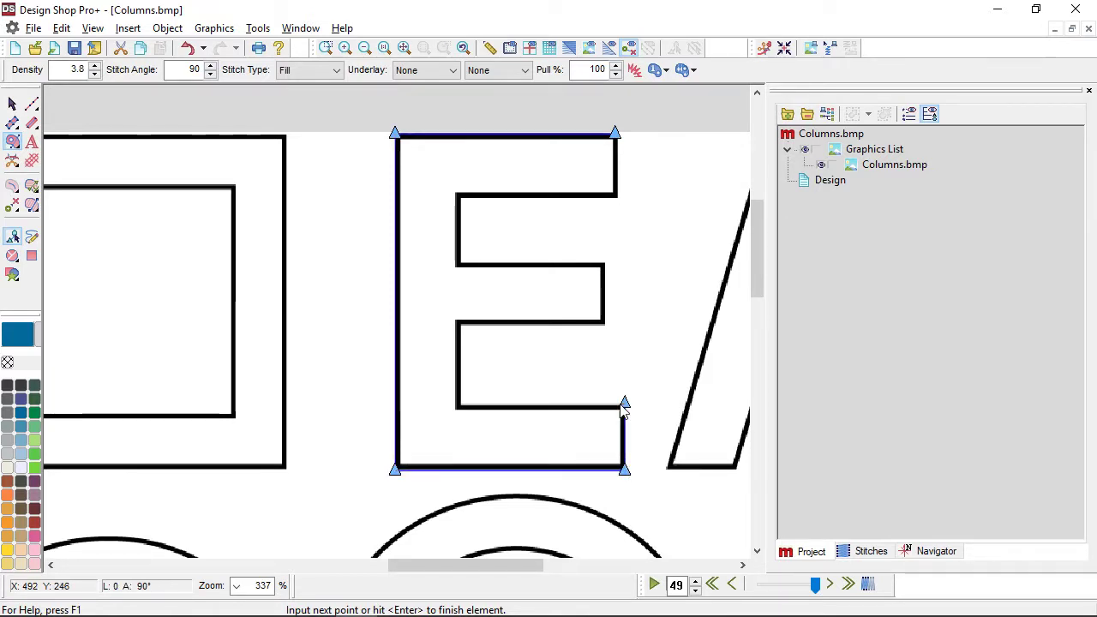
{"action": "left_click", "coordinate": [459, 404]}
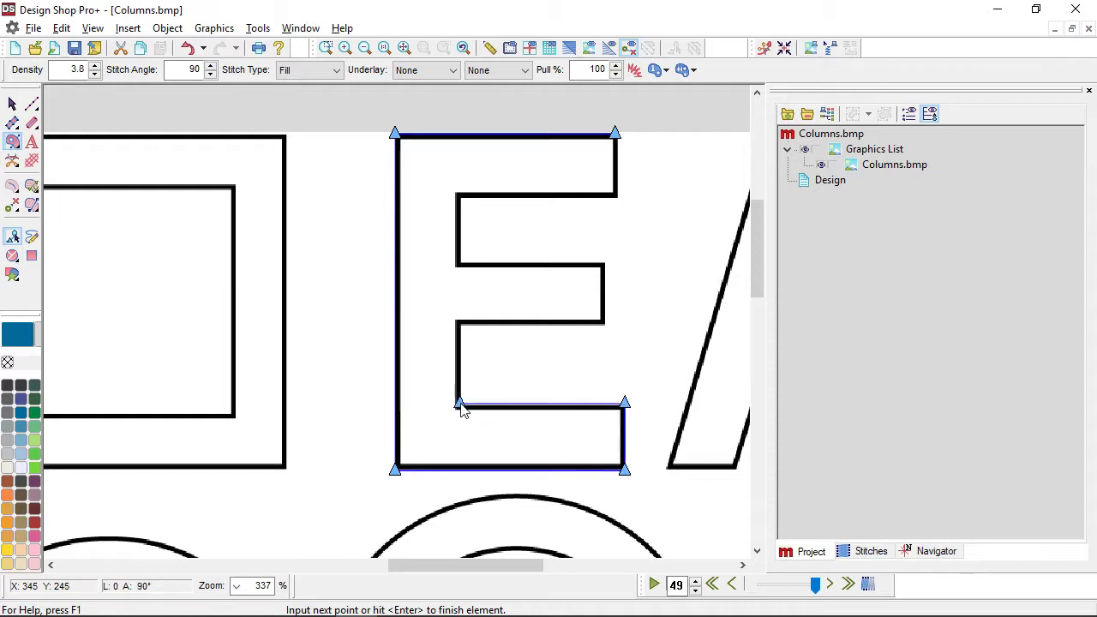
{"action": "left_click", "coordinate": [460, 326]}
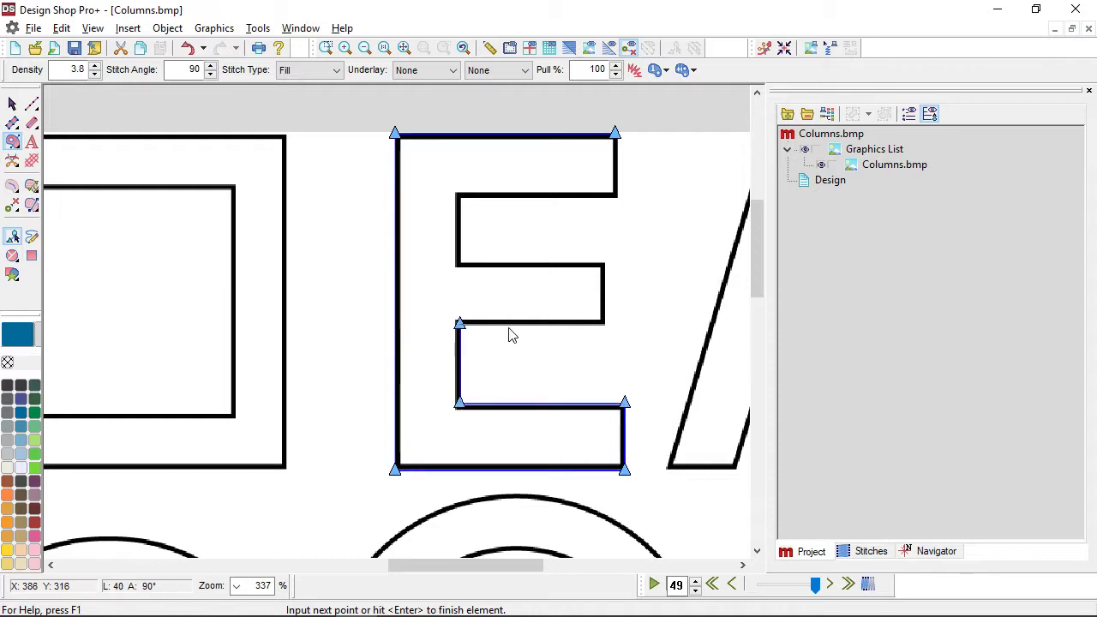
Trace the E's middle arm and the underside of its top arm, close the outline without holes, and deselect the shape
{"action": "left_click", "coordinate": [604, 323]}
{"action": "left_click", "coordinate": [605, 260]}
{"action": "left_click", "coordinate": [460, 260]}
{"action": "left_click", "coordinate": [461, 197]}
{"action": "left_click", "coordinate": [616, 198]}
{"action": "key", "text": "Return"}
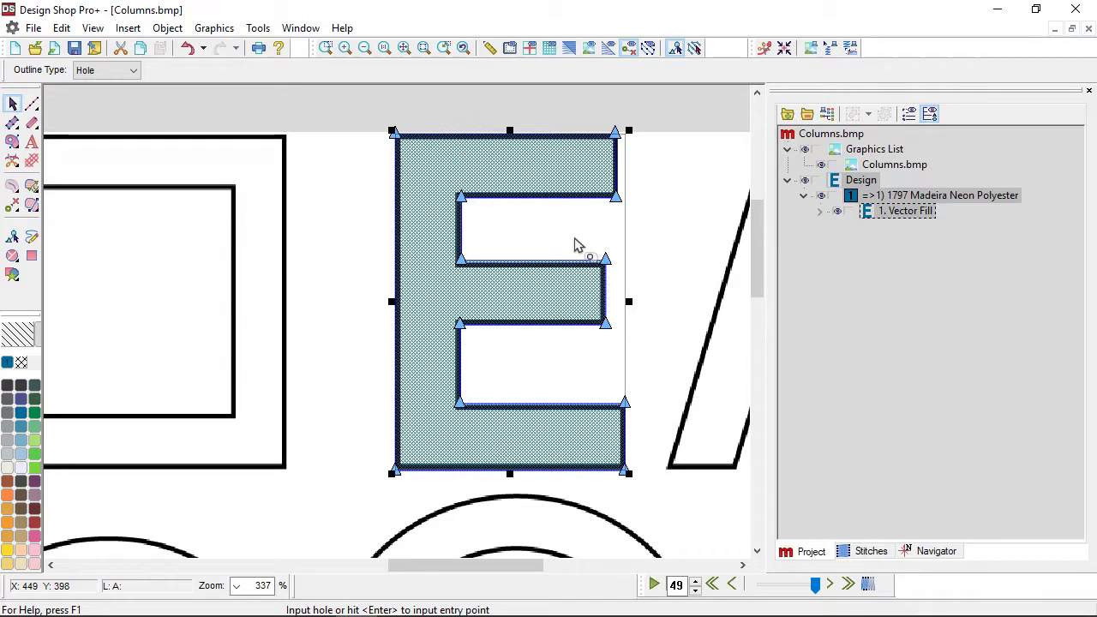
{"action": "key", "text": "Return"}
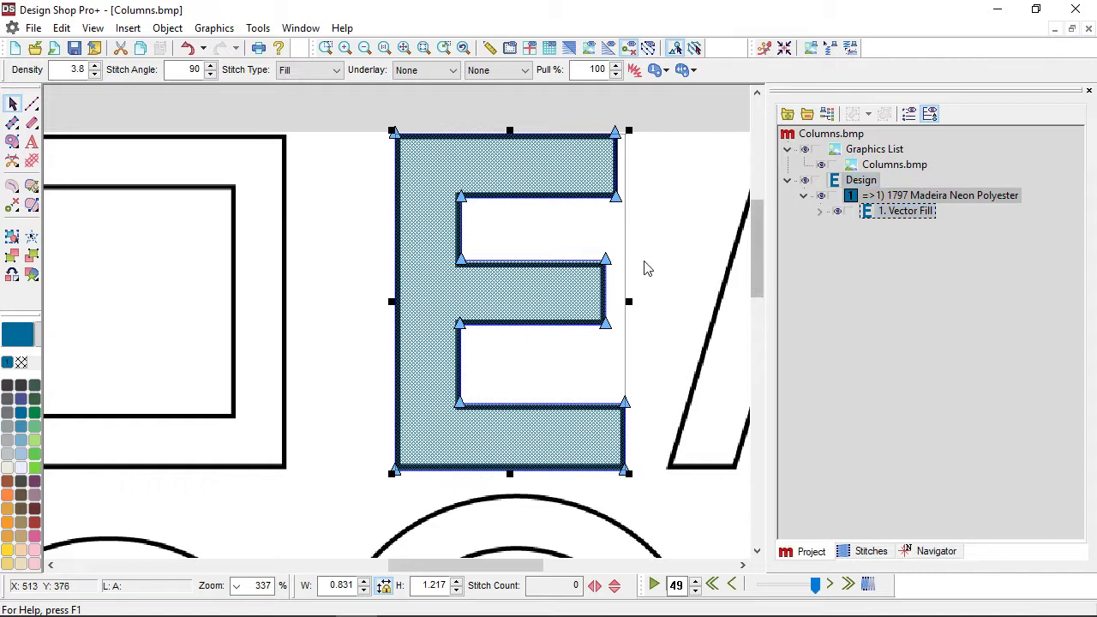
{"action": "left_click", "coordinate": [647, 268]}
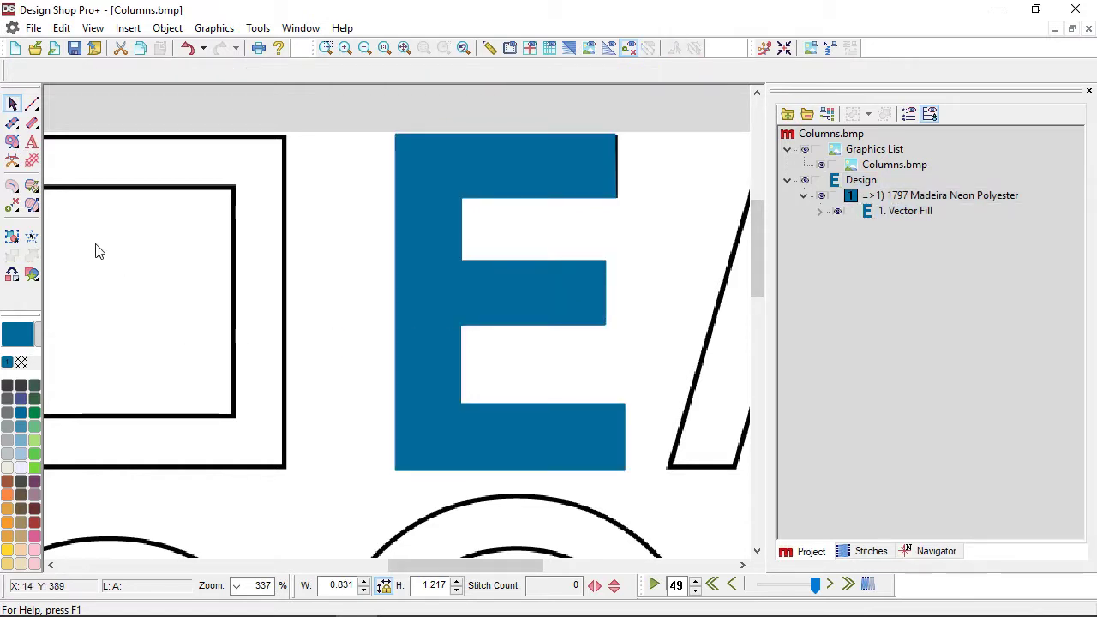
{"action": "left_click", "coordinate": [13, 142]}
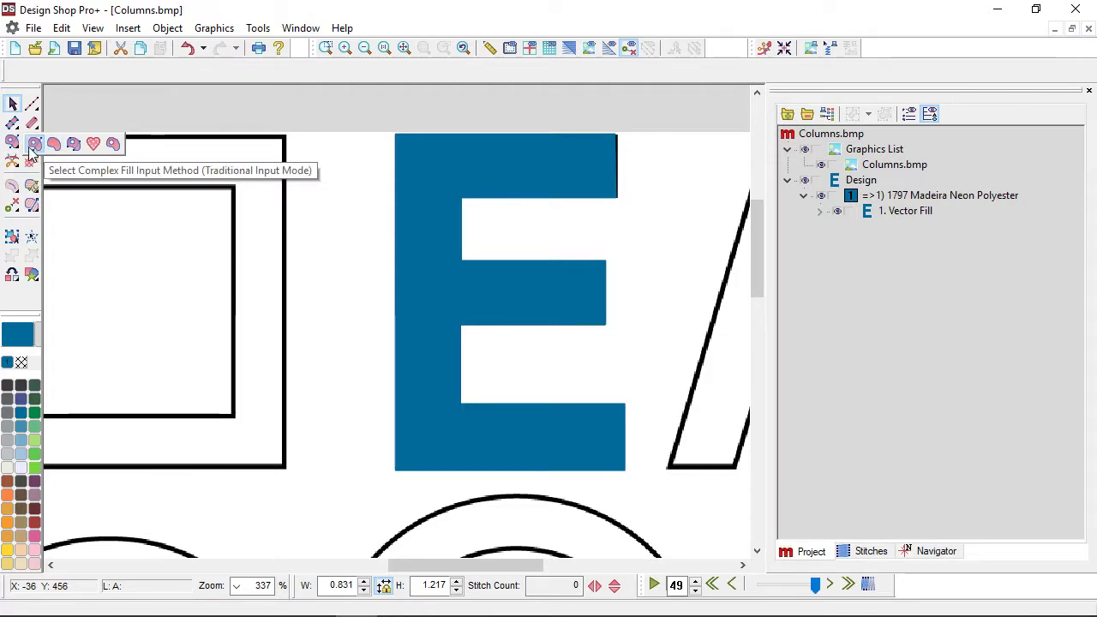
{"action": "left_click", "coordinate": [34, 144]}
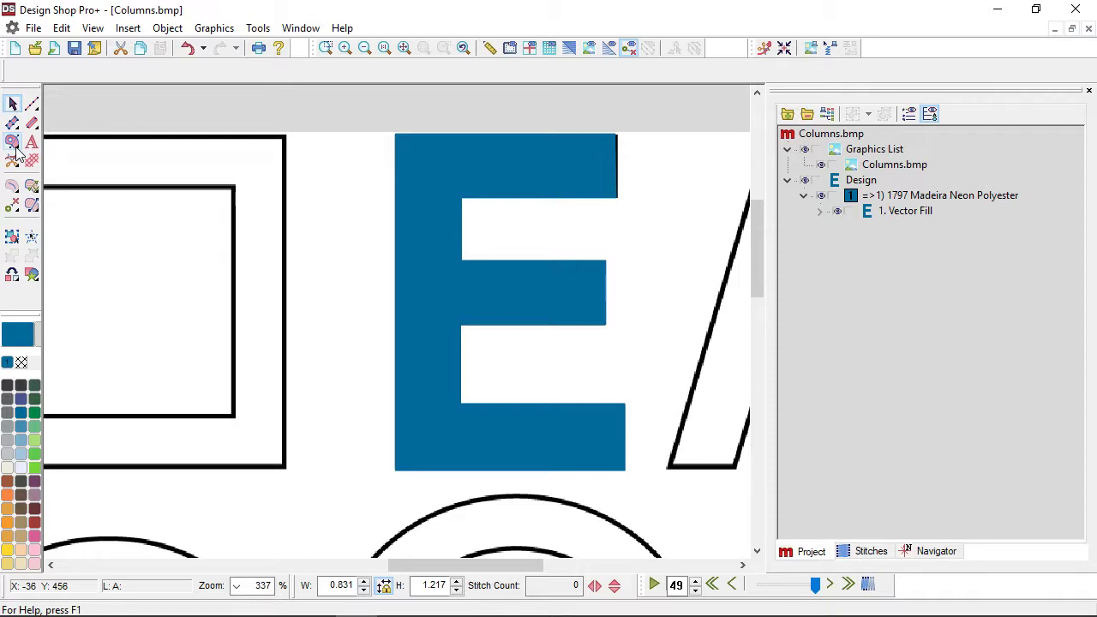
Give the E an entry point at the bottom arm's lower-right corner and an exit point at the middle arm's lower-right corner
{"action": "left_click", "coordinate": [582, 178]}
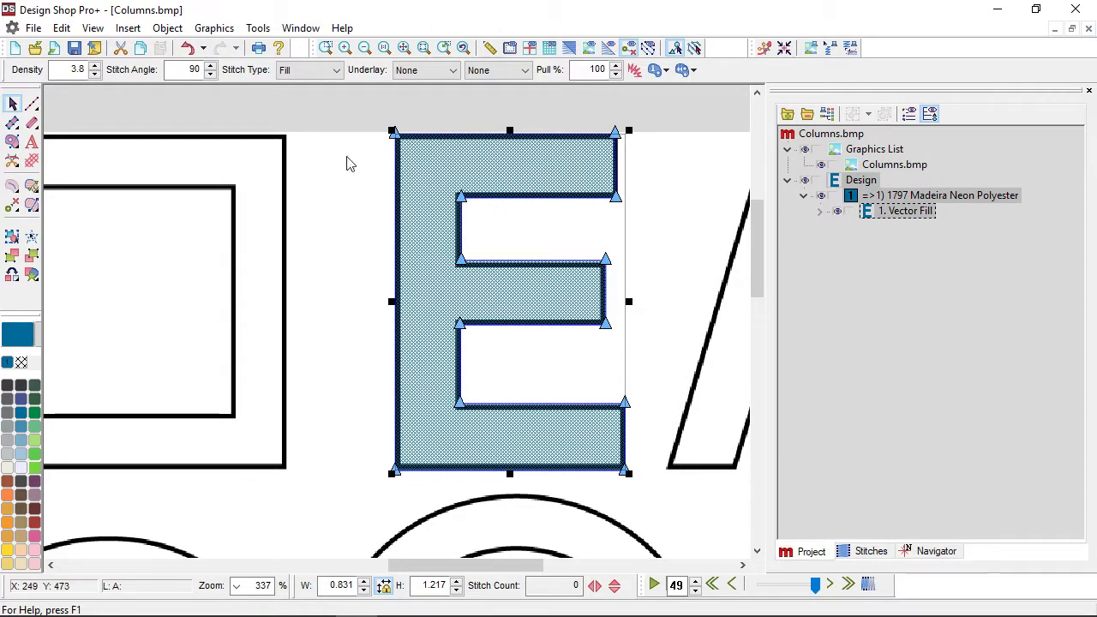
{"action": "left_click", "coordinate": [14, 212]}
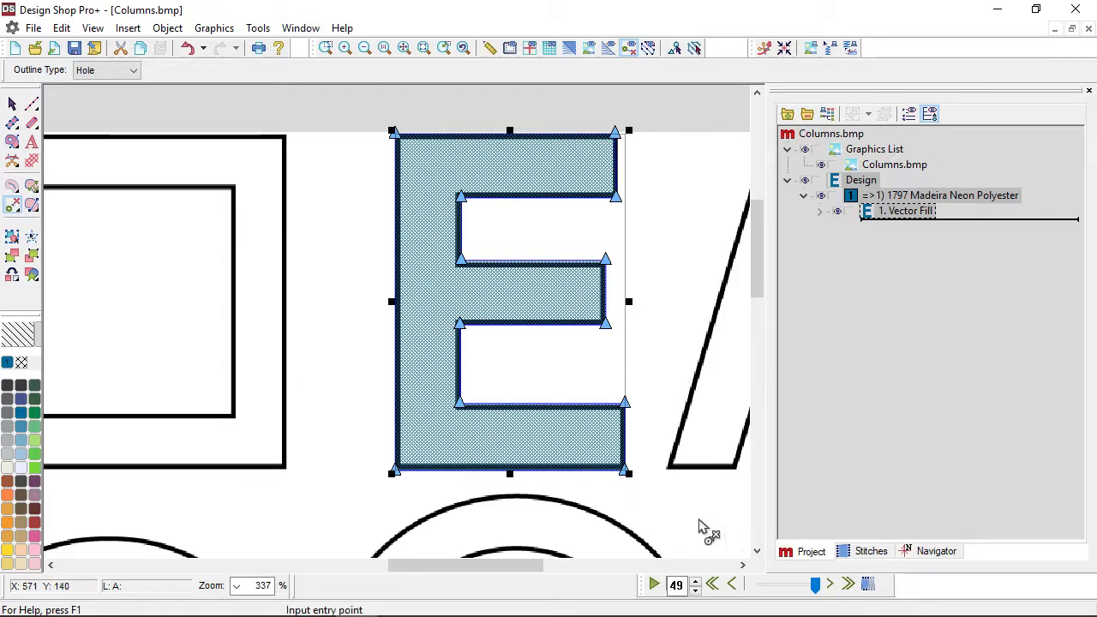
{"action": "left_click", "coordinate": [631, 472]}
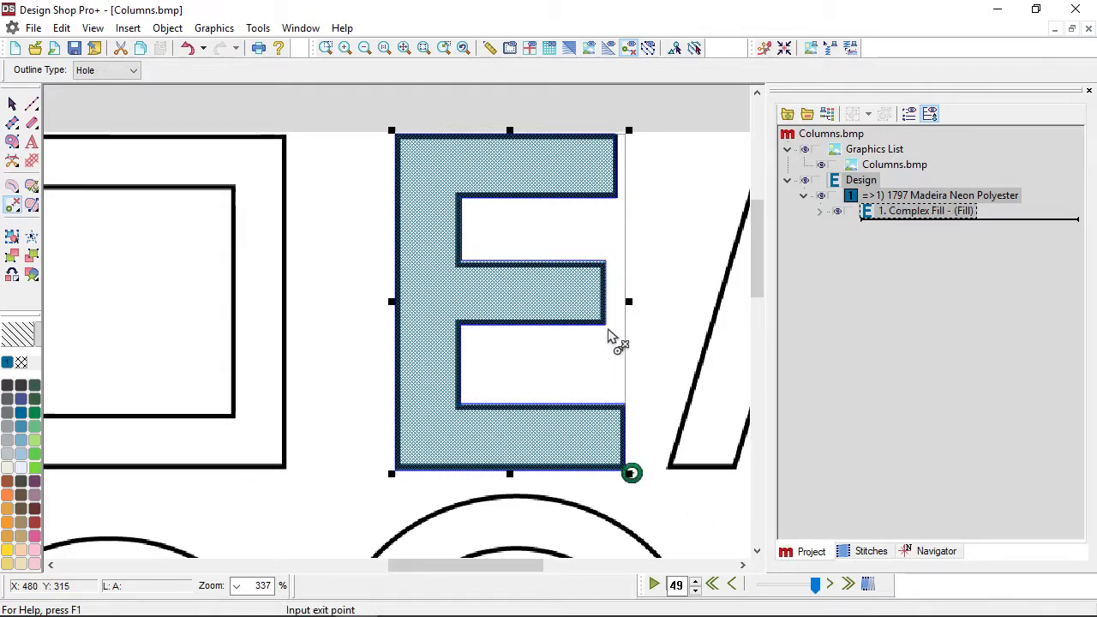
{"action": "left_click", "coordinate": [606, 330]}
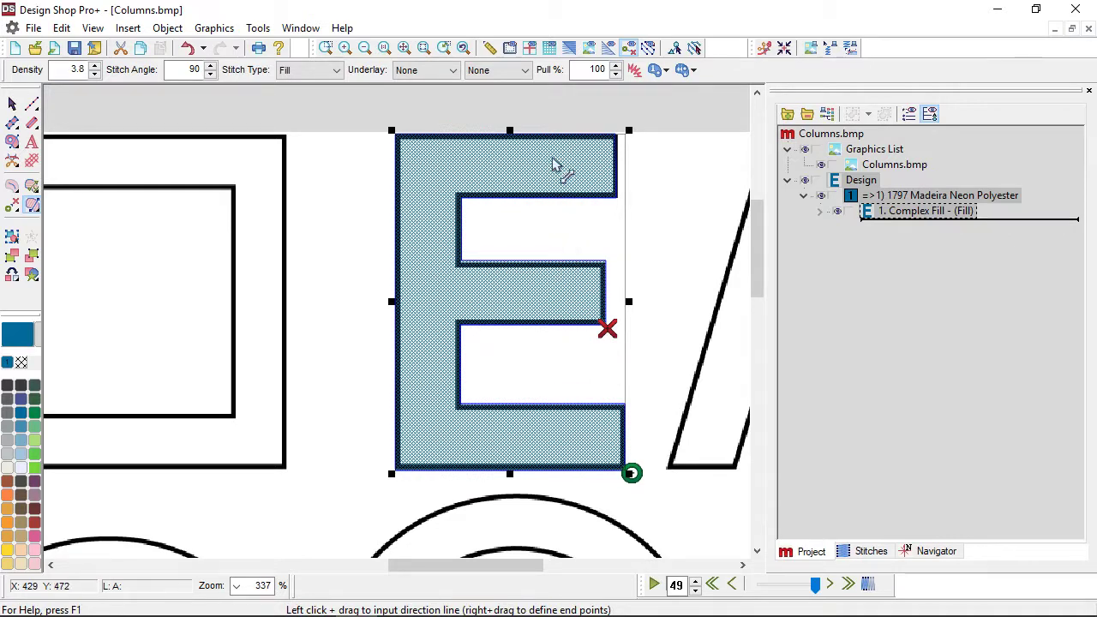
Add a vertical stitch direction line through all three arms of the E and deselect the letter
{"action": "left_click_drag", "start_coordinate": [546, 118], "coordinate": [557, 514]}
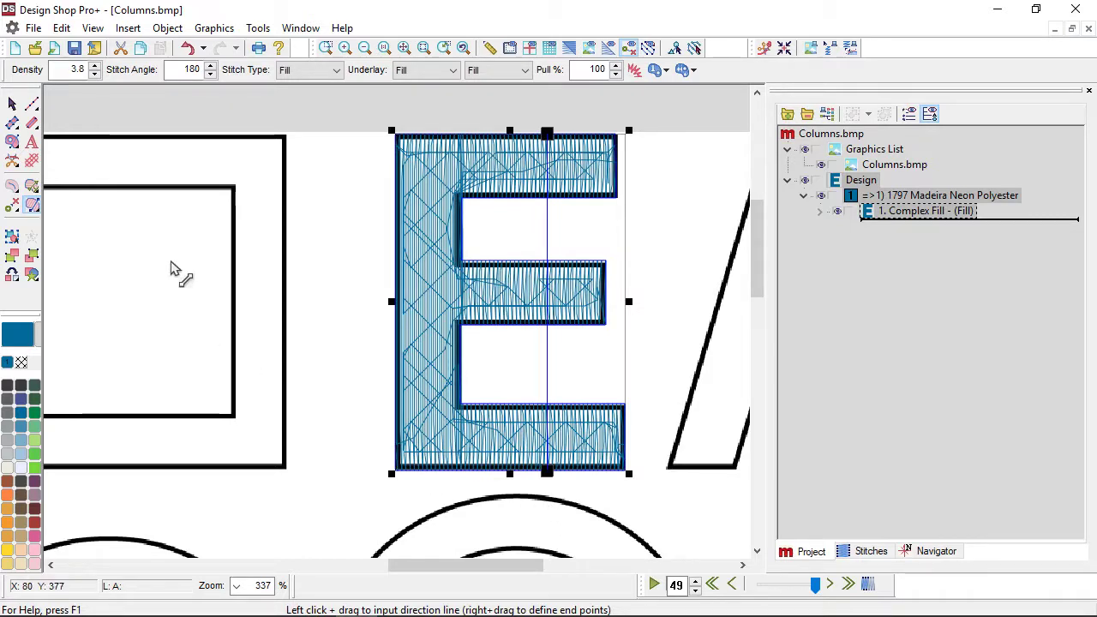
{"action": "key", "text": "Escape"}
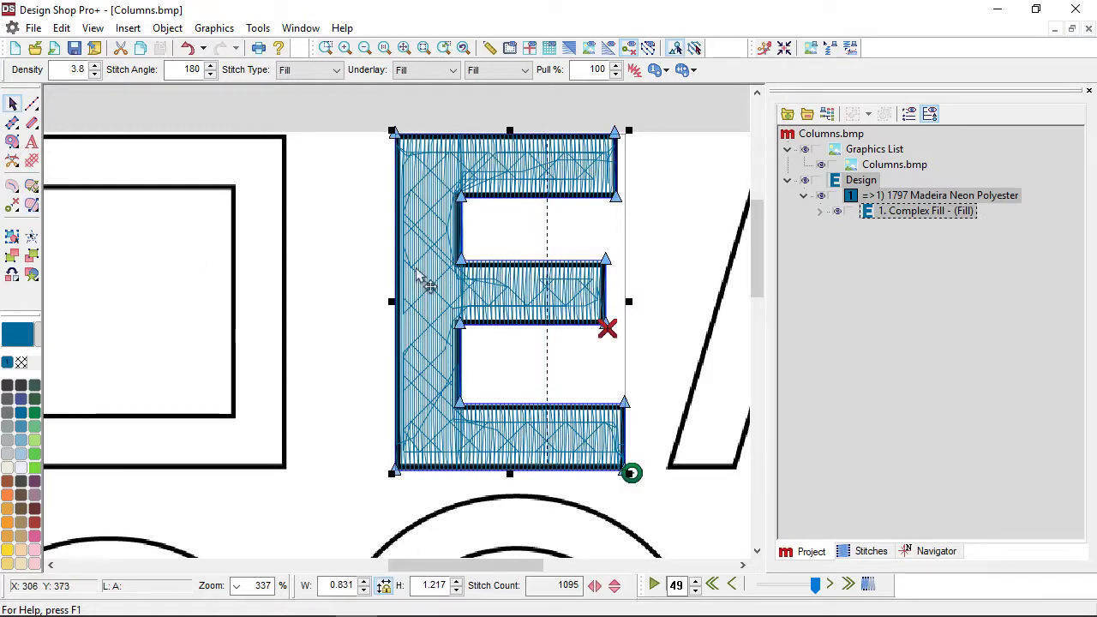
{"action": "left_click", "coordinate": [368, 288]}
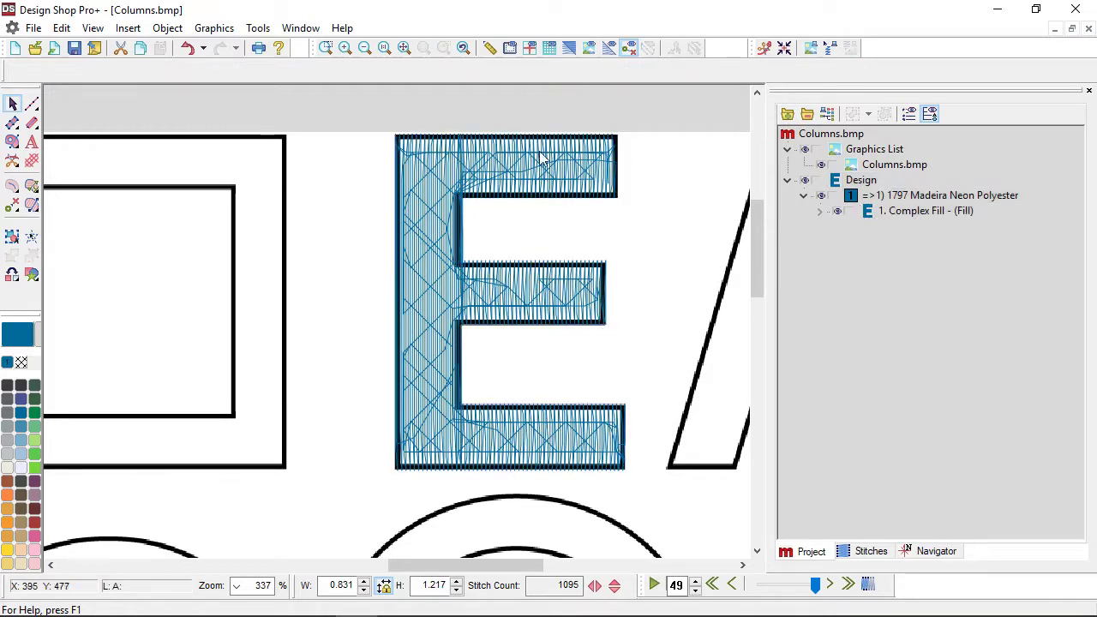
Hide the Columns.bmp graphic and scale the E down proportionally to about 0.46 wide by 0.67 high, keeping its lower-left corner in place
{"action": "left_click", "coordinate": [488, 169]}
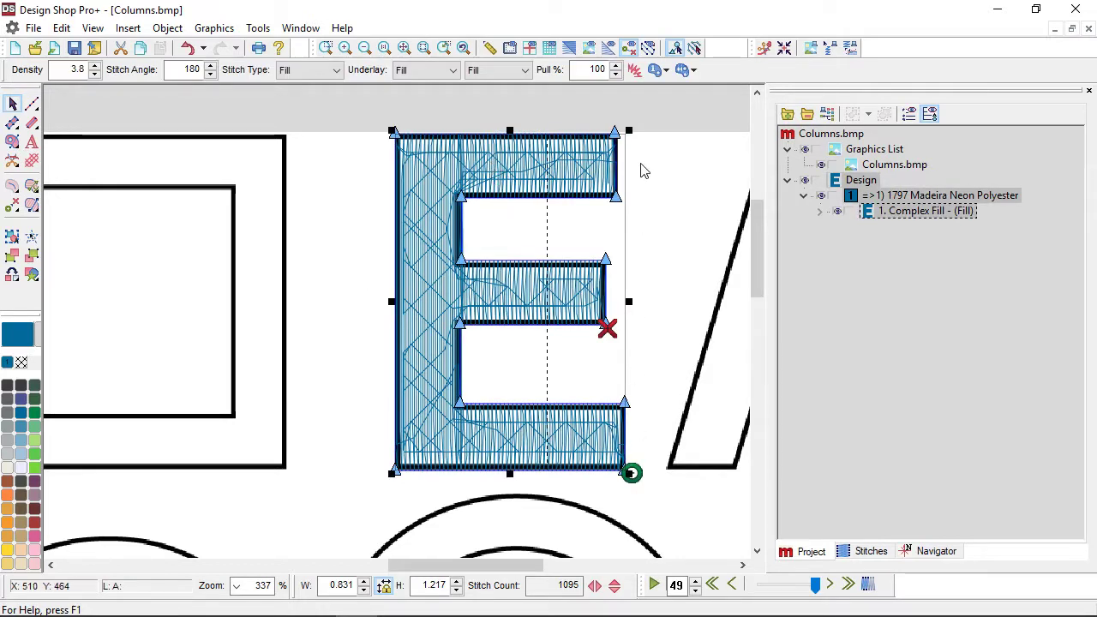
{"action": "left_click", "coordinate": [821, 165]}
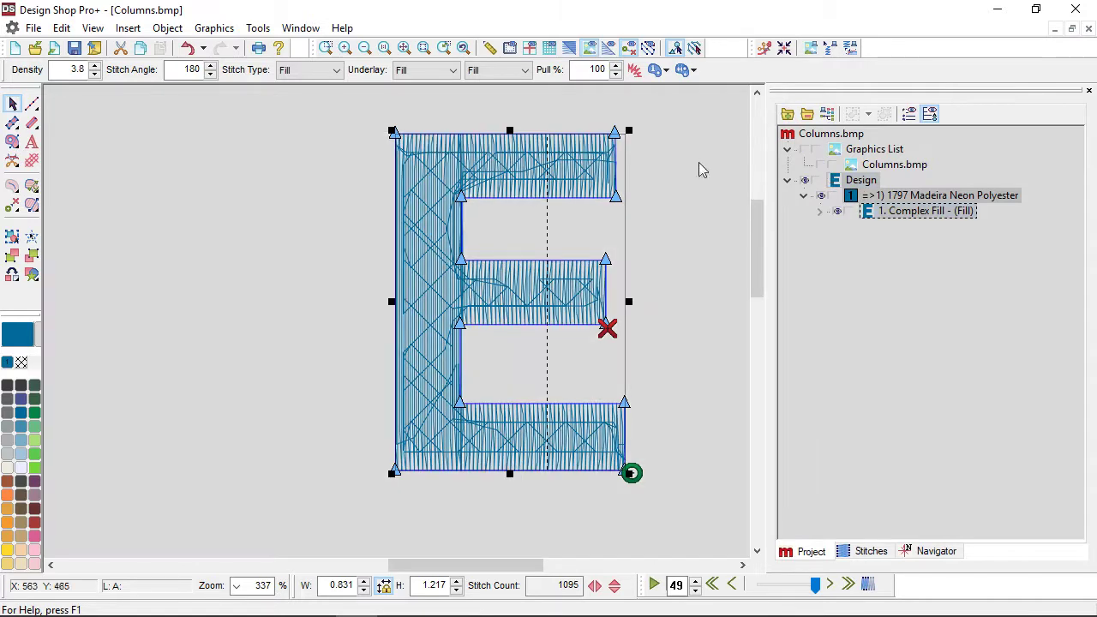
{"action": "left_click_drag", "start_coordinate": [627, 129], "coordinate": [539, 296]}
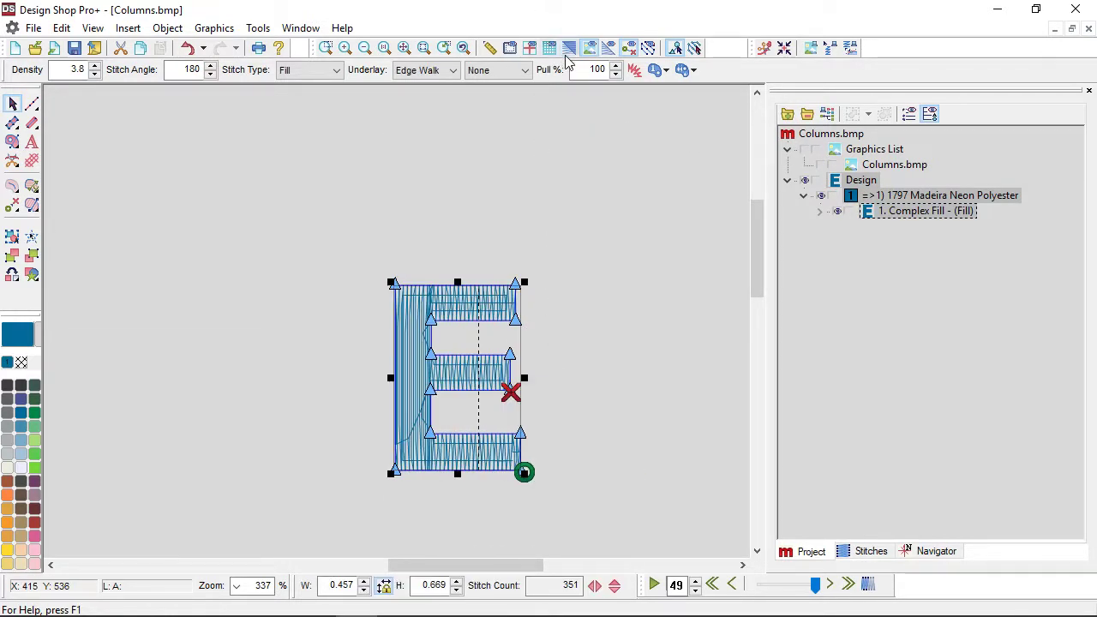
Change the E's stitch type to Satin, deselect it and display the stitches in realistic thread rendering
{"action": "left_click", "coordinate": [309, 70]}
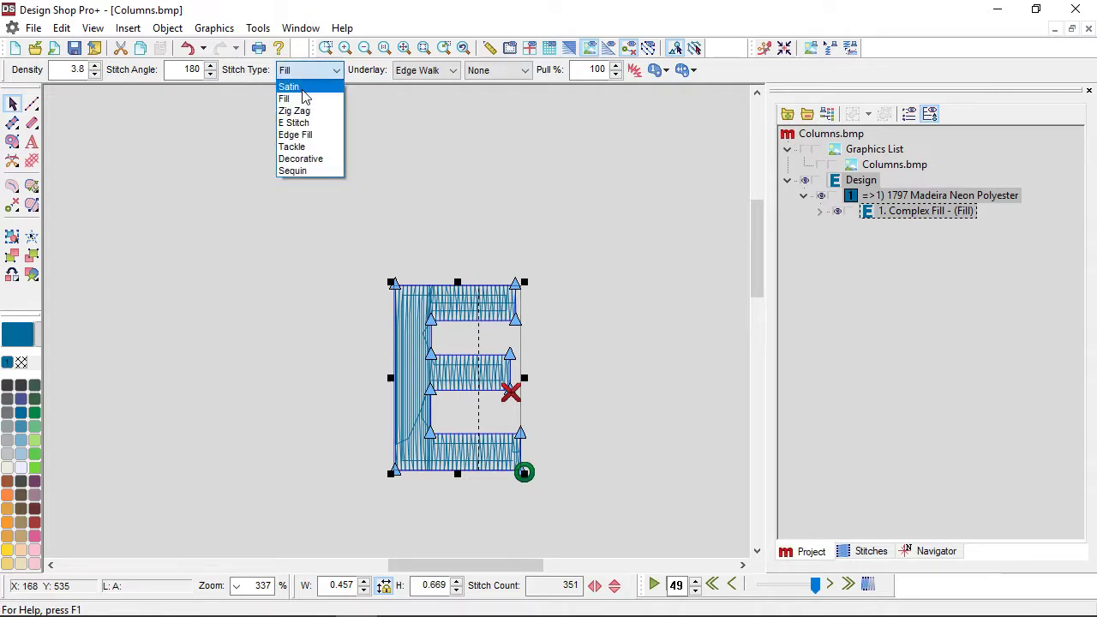
{"action": "left_click", "coordinate": [300, 85]}
{"action": "left_click", "coordinate": [515, 251]}
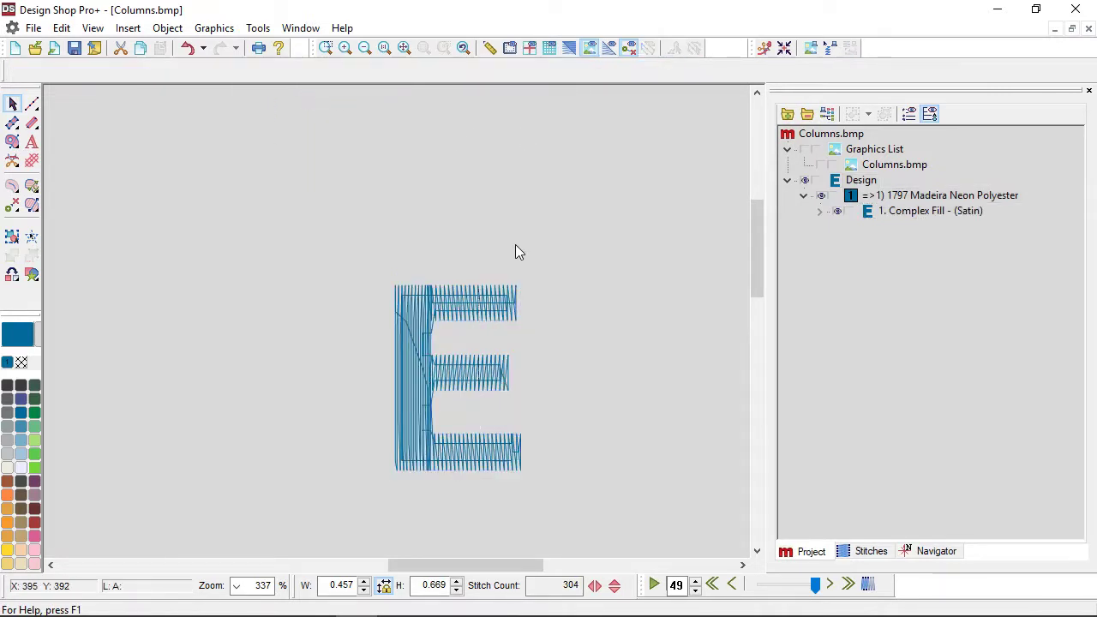
{"action": "left_click", "coordinate": [571, 48]}
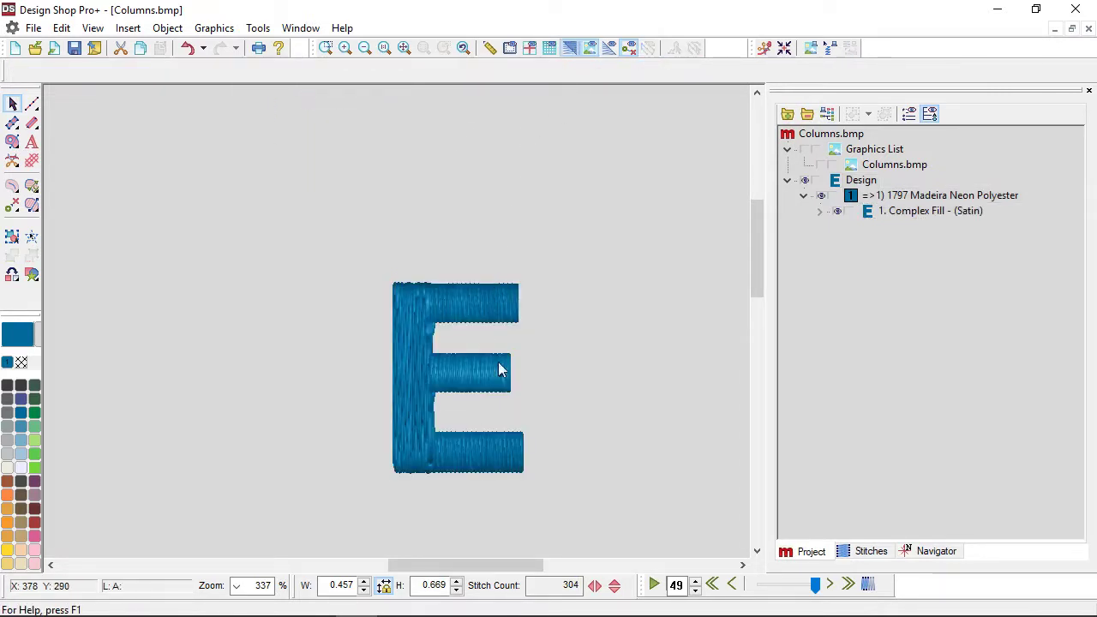
{"action": "scroll", "coordinate": [451, 397], "scroll_direction": "up", "scroll_amount": 2}
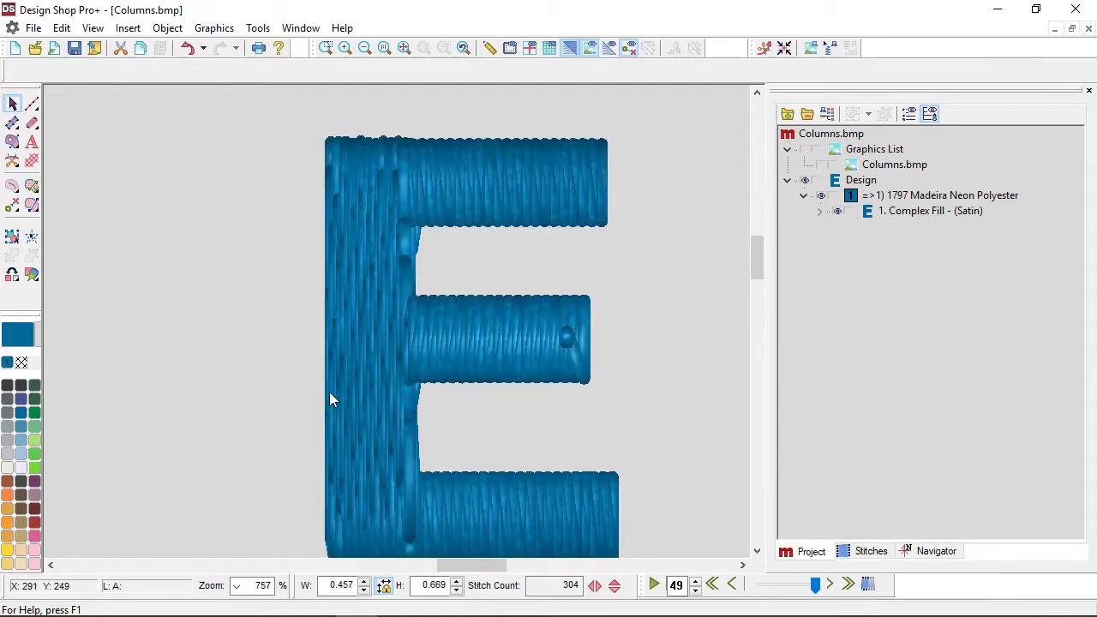
{"action": "scroll", "coordinate": [478, 352], "scroll_direction": "down", "scroll_amount": 1}
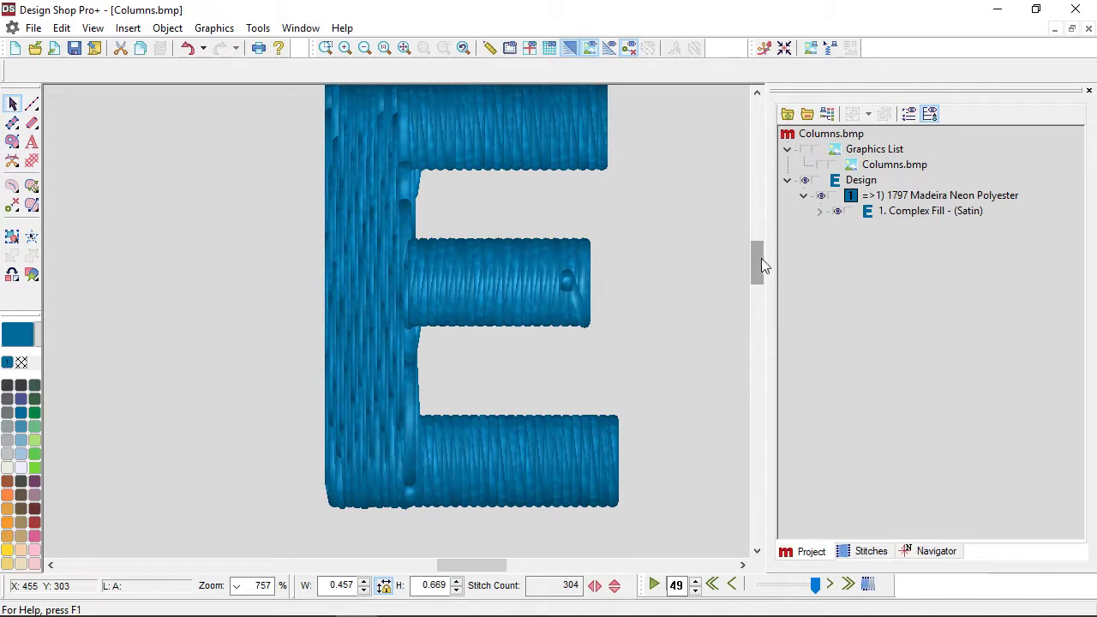
Add a splice line to the E where the middle arm joins the stem, from the arm's upper to lower inner corner
{"action": "left_click", "coordinate": [403, 48]}
{"action": "left_click", "coordinate": [404, 306]}
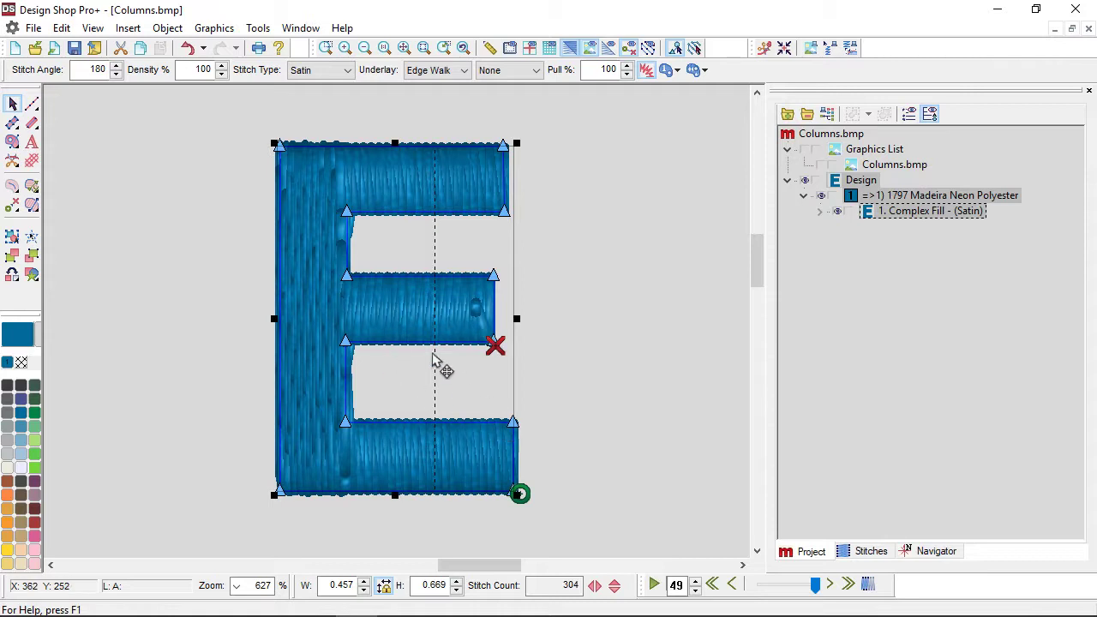
{"action": "left_click", "coordinate": [32, 187]}
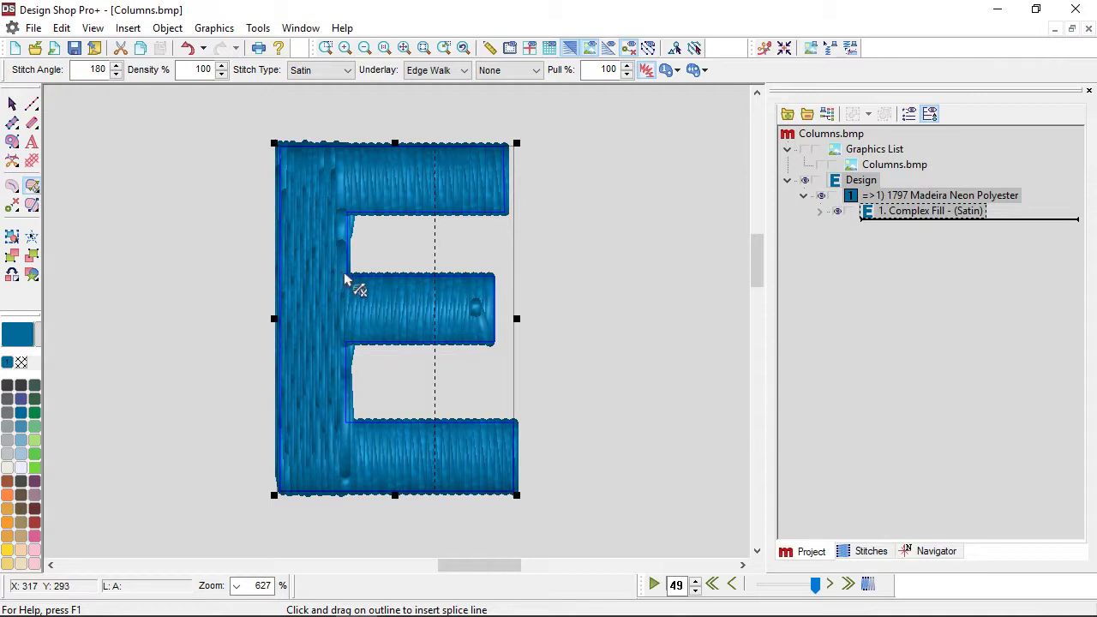
{"action": "left_click_drag", "start_coordinate": [346, 278], "coordinate": [345, 343]}
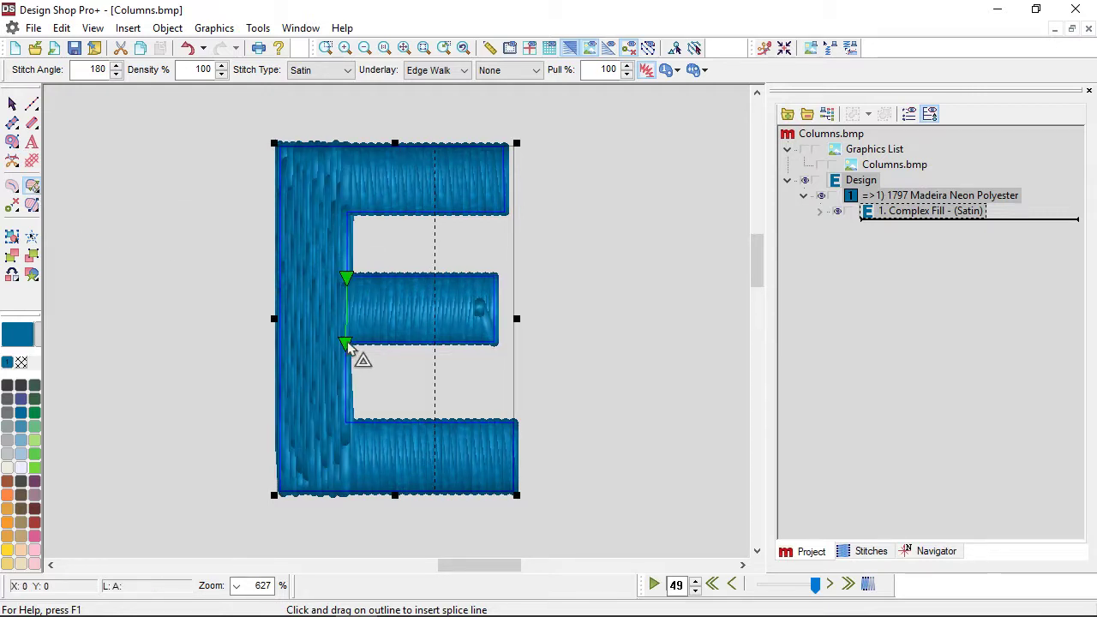
Add a horizontal stitch direction line across the E's stem at middle-arm height and deselect the letter
{"action": "left_click", "coordinate": [31, 205]}
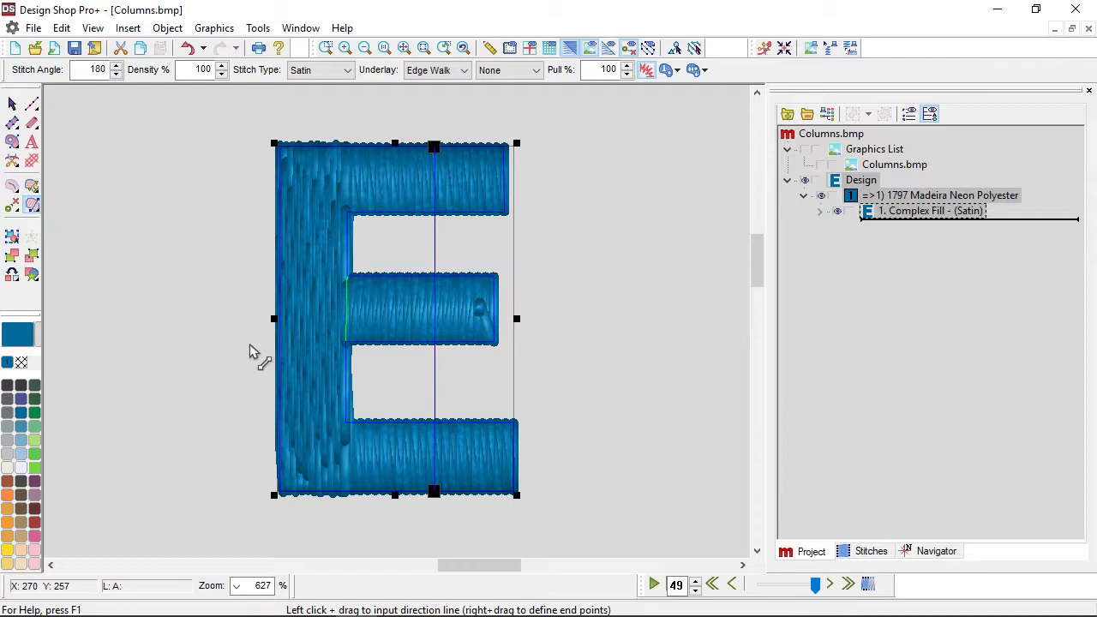
{"action": "left_click_drag", "start_coordinate": [250, 308], "coordinate": [356, 310]}
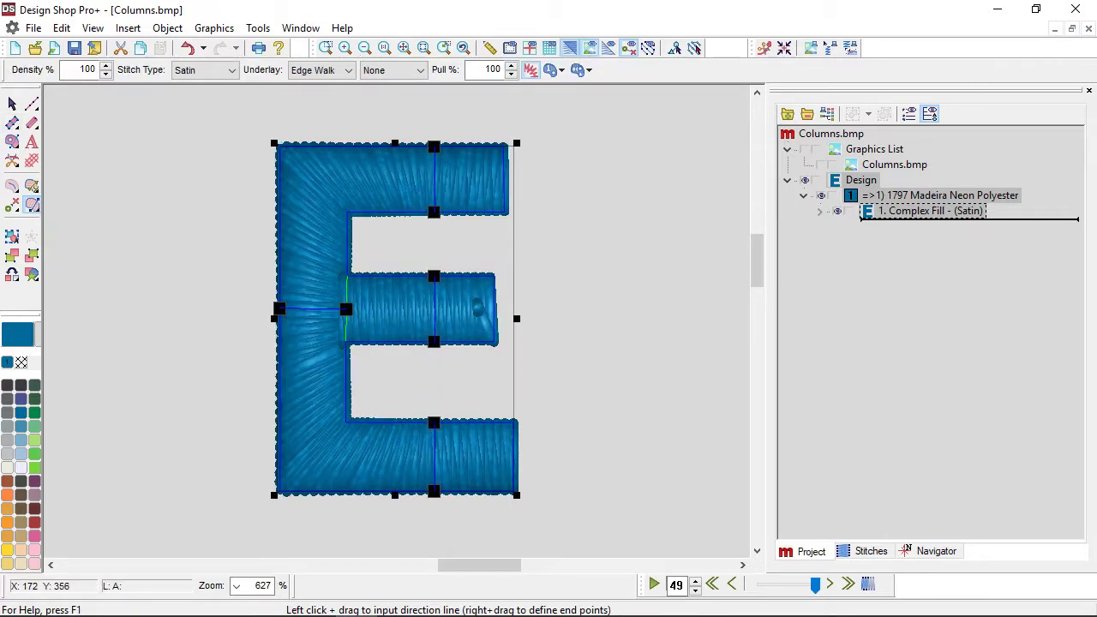
{"action": "left_click", "coordinate": [13, 104]}
{"action": "left_click", "coordinate": [237, 314]}
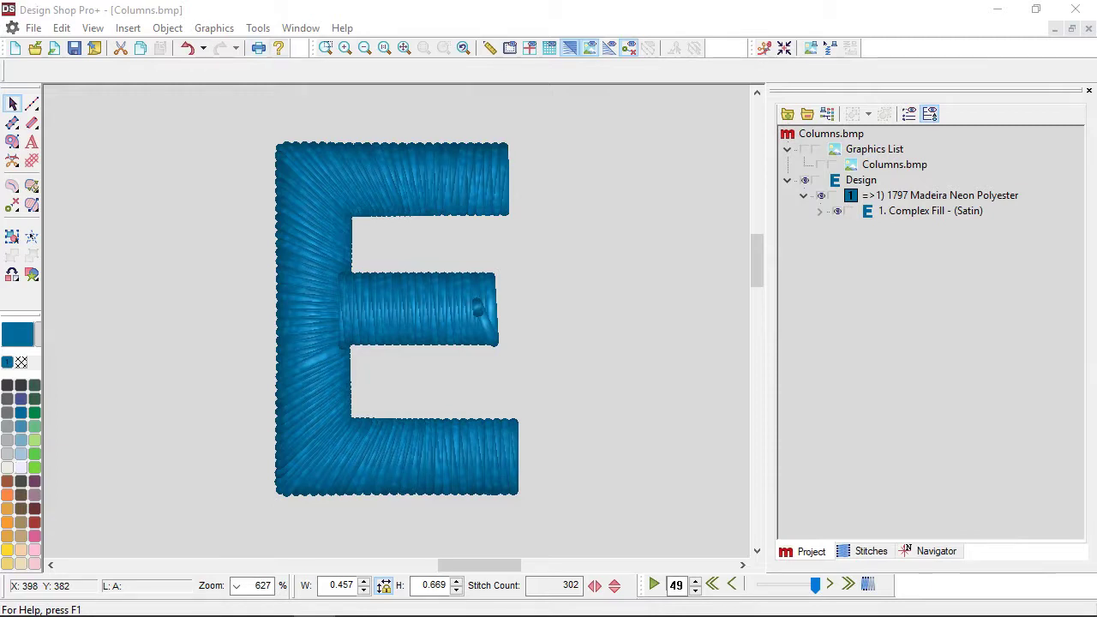
Switch to the Coffee Cup.eps design and hide its Graphics List so only the vectors show
{"action": "left_click", "coordinate": [300, 28]}
{"action": "left_click", "coordinate": [342, 187]}
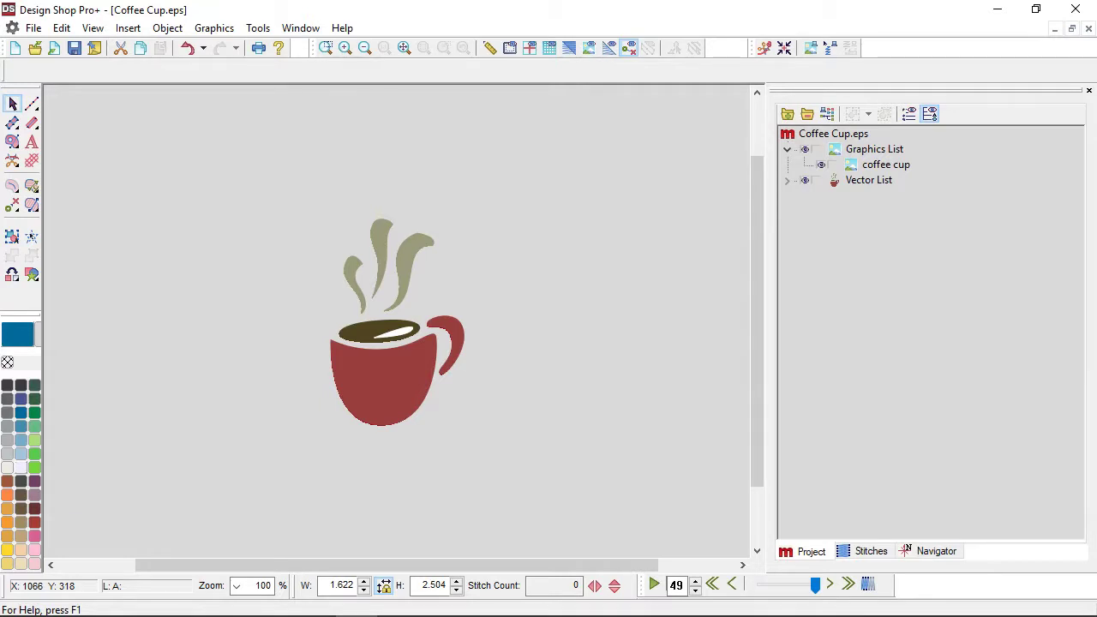
{"action": "left_click", "coordinate": [804, 149]}
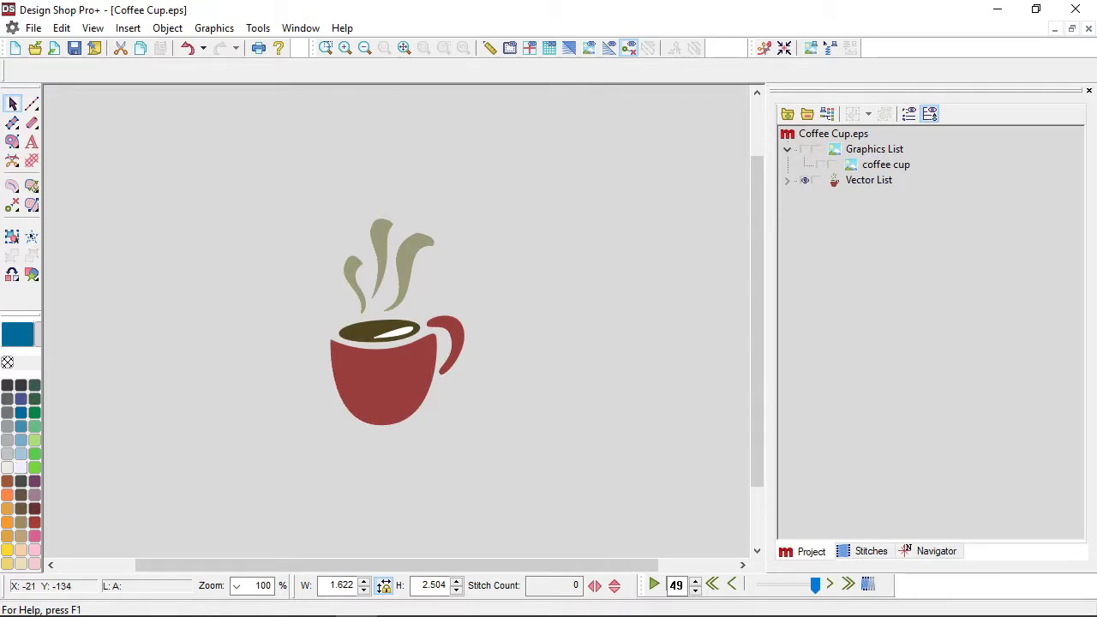
Convert the red cup body vector to a complex fill by adding a diagonal stitch direction line from upper left to lower right
{"action": "scroll", "coordinate": [391, 365], "scroll_direction": "up", "scroll_amount": 2}
{"action": "scroll", "coordinate": [391, 365], "scroll_direction": "up", "scroll_amount": 1}
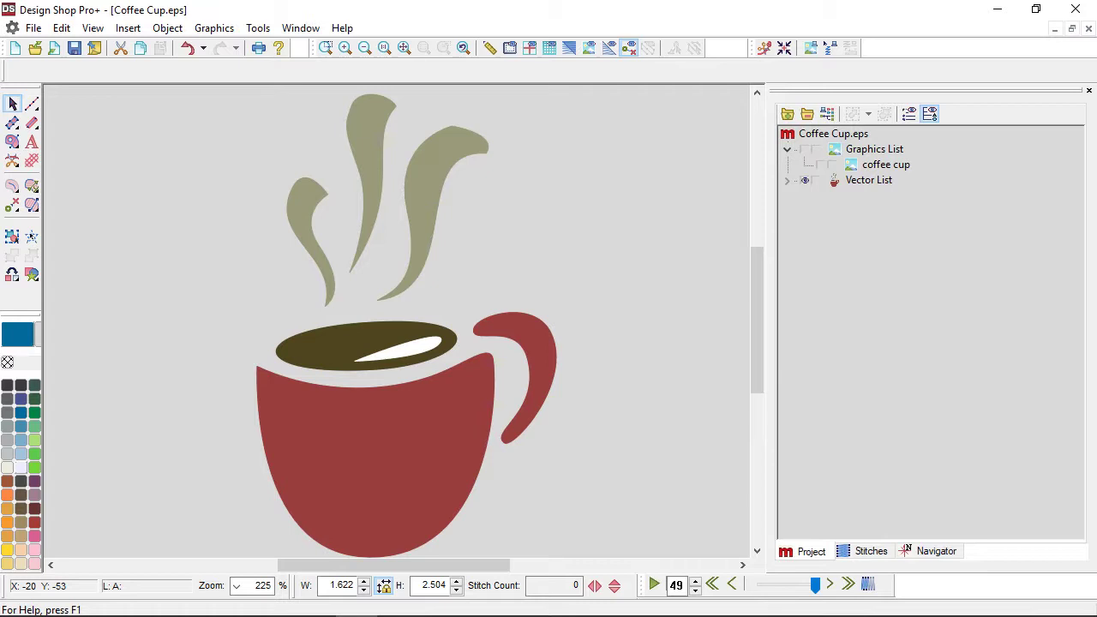
{"action": "left_click", "coordinate": [408, 472]}
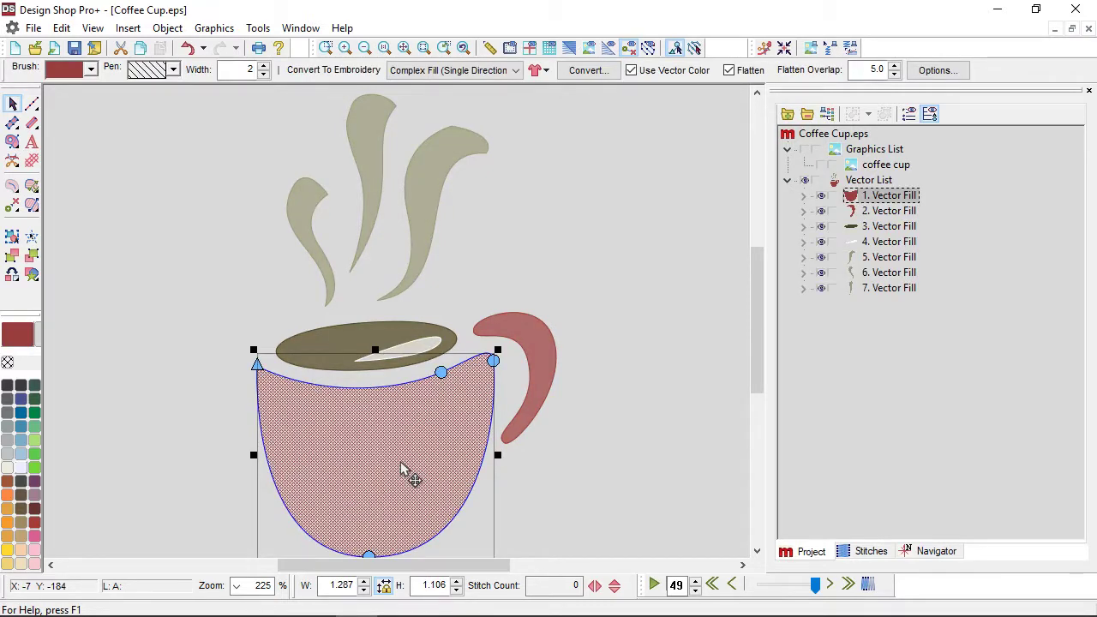
{"action": "scroll", "coordinate": [408, 471], "scroll_direction": "down", "scroll_amount": 1}
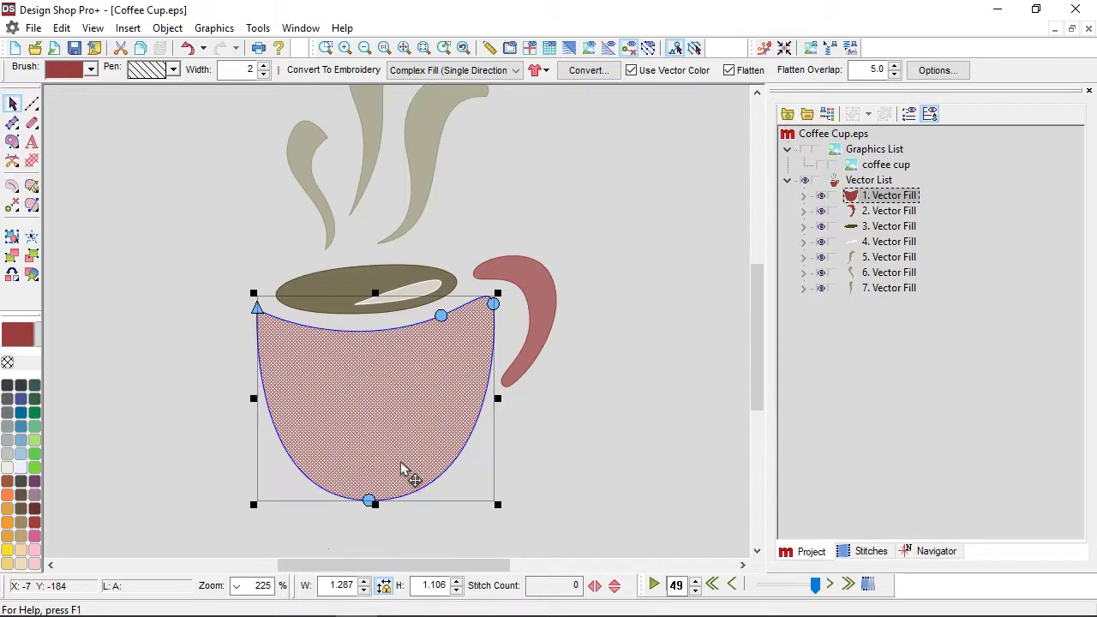
{"action": "left_click", "coordinate": [33, 209]}
{"action": "left_click_drag", "start_coordinate": [315, 250], "coordinate": [496, 535]}
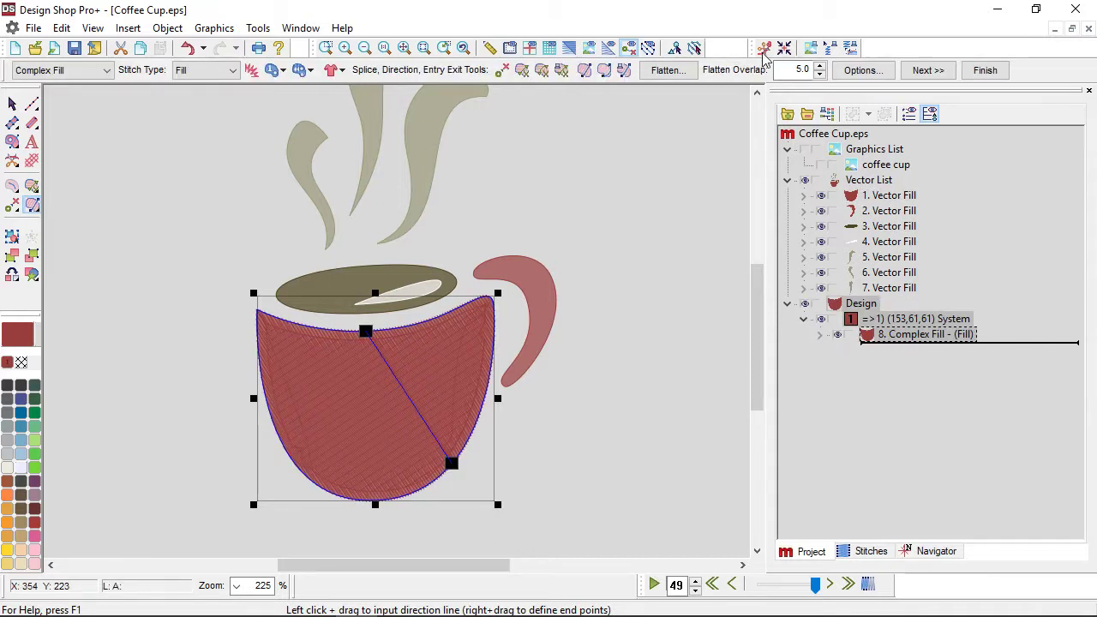
Show the cup body in realistic thread rendering and bend its direction line into a curve toward the lower left
{"action": "left_click", "coordinate": [569, 47]}
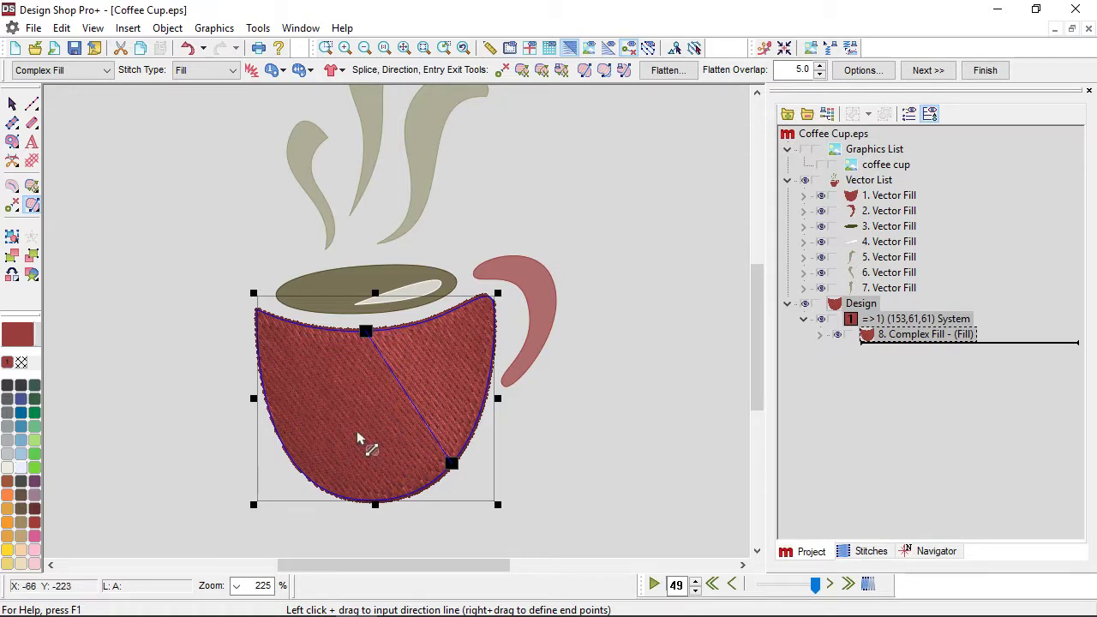
{"action": "left_click", "coordinate": [410, 406]}
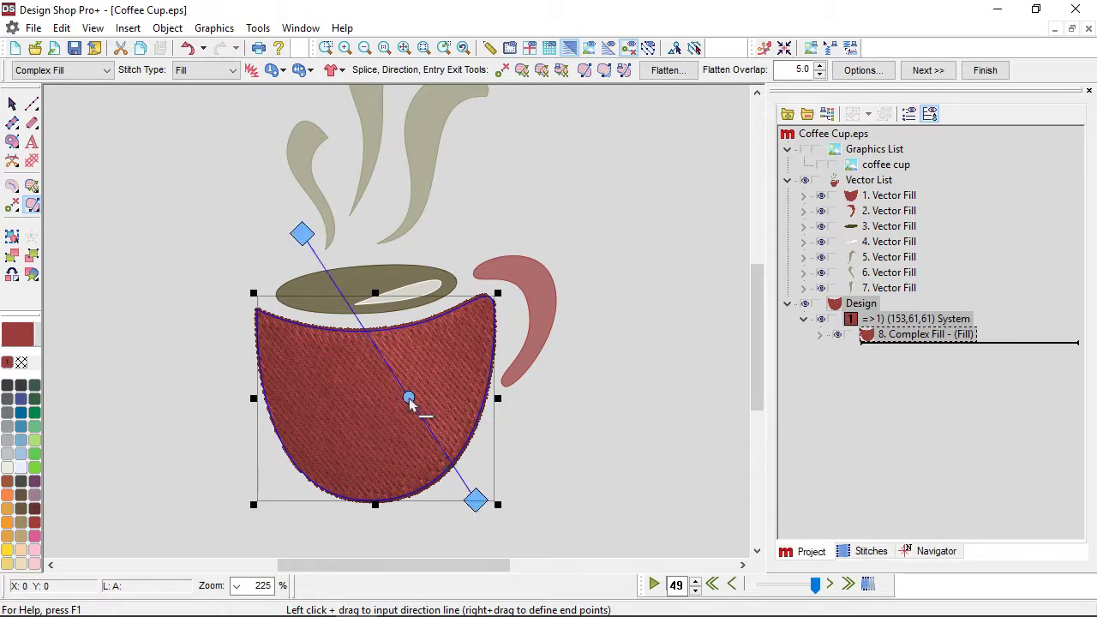
{"action": "left_click_drag", "start_coordinate": [410, 406], "coordinate": [380, 417]}
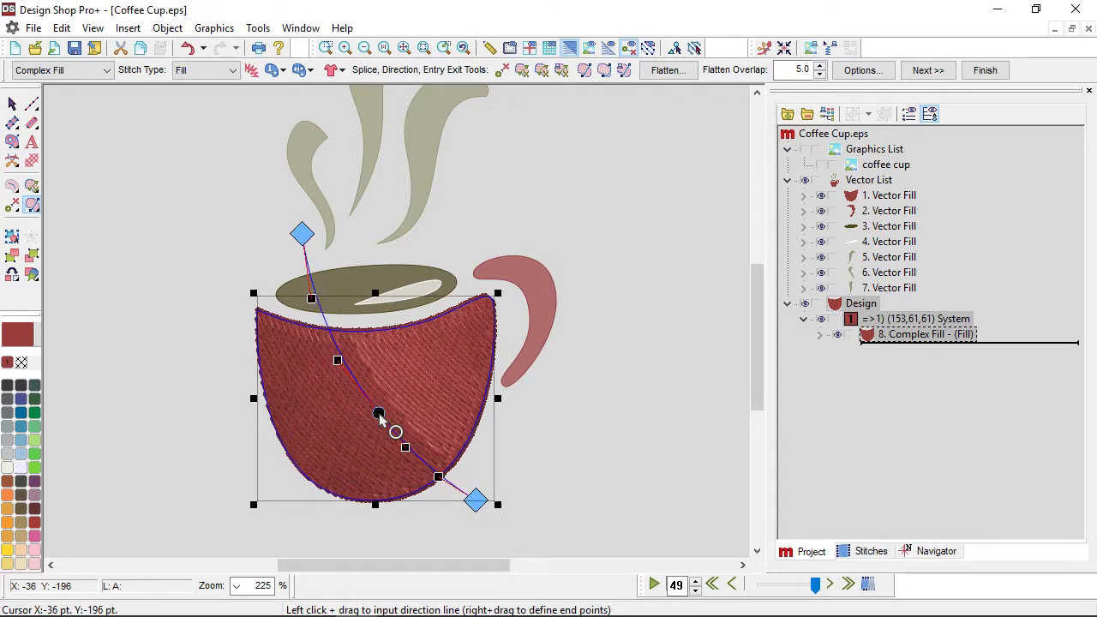
{"action": "left_click", "coordinate": [12, 103]}
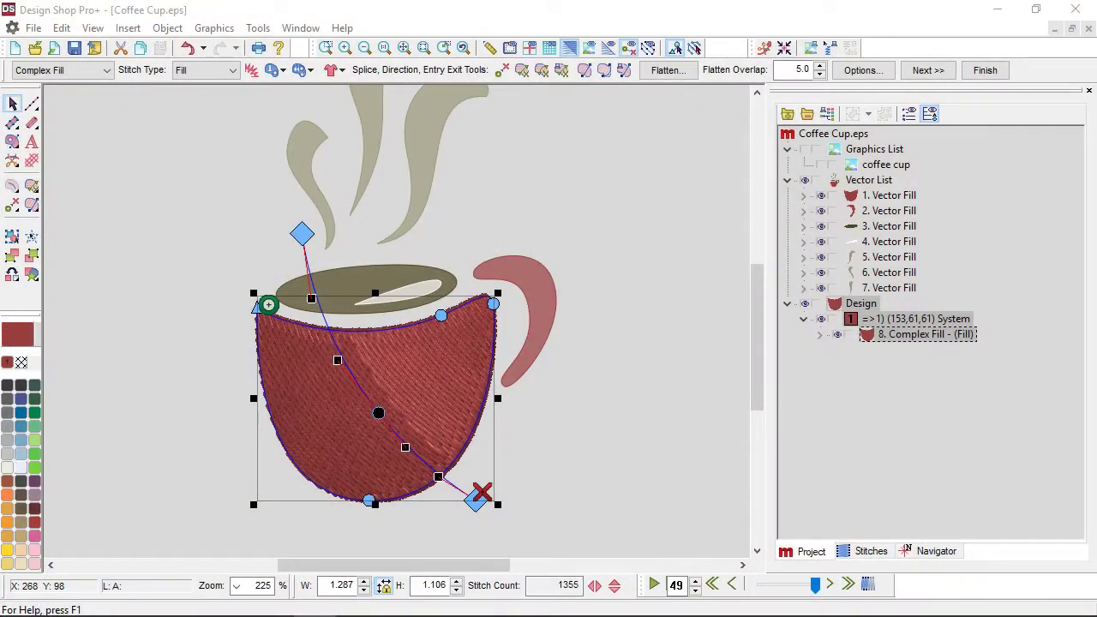
Turn off the automatic stitch type in the cup body's top stitching properties, keeping Fill, and apply the change
{"action": "right_click", "coordinate": [456, 409]}
{"action": "left_click", "coordinate": [540, 79]}
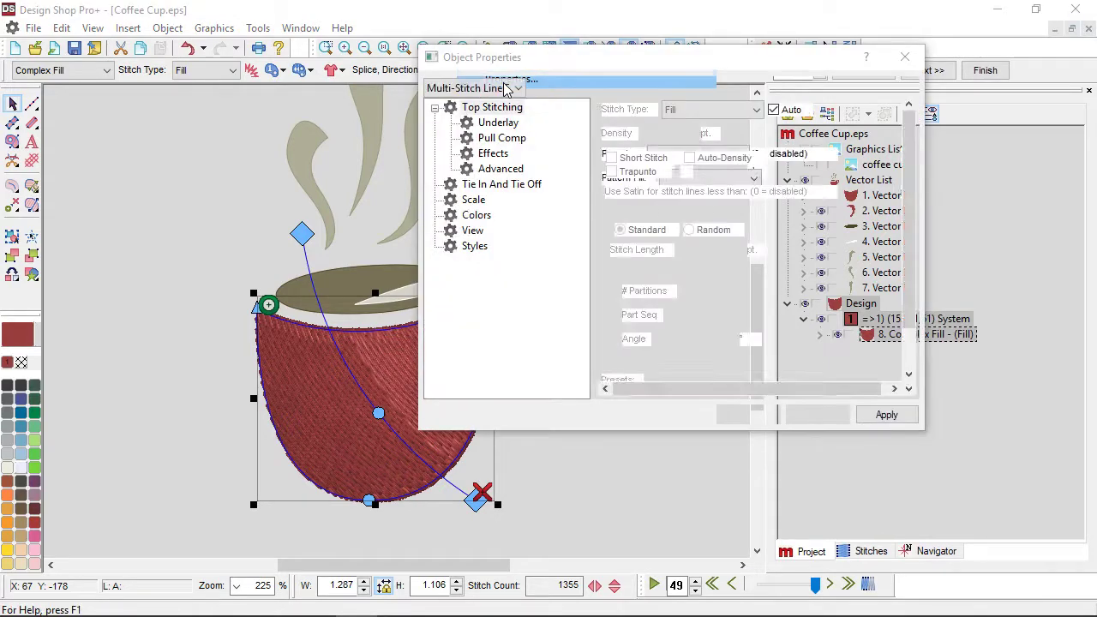
{"action": "left_click", "coordinate": [772, 109]}
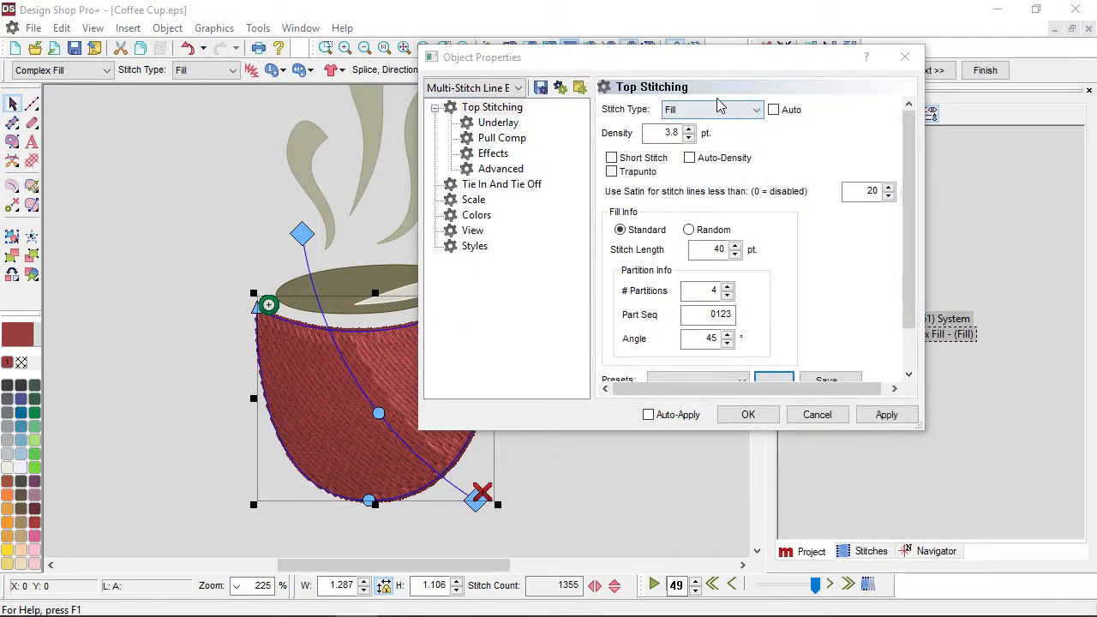
{"action": "left_click", "coordinate": [887, 415]}
{"action": "left_click", "coordinate": [747, 414]}
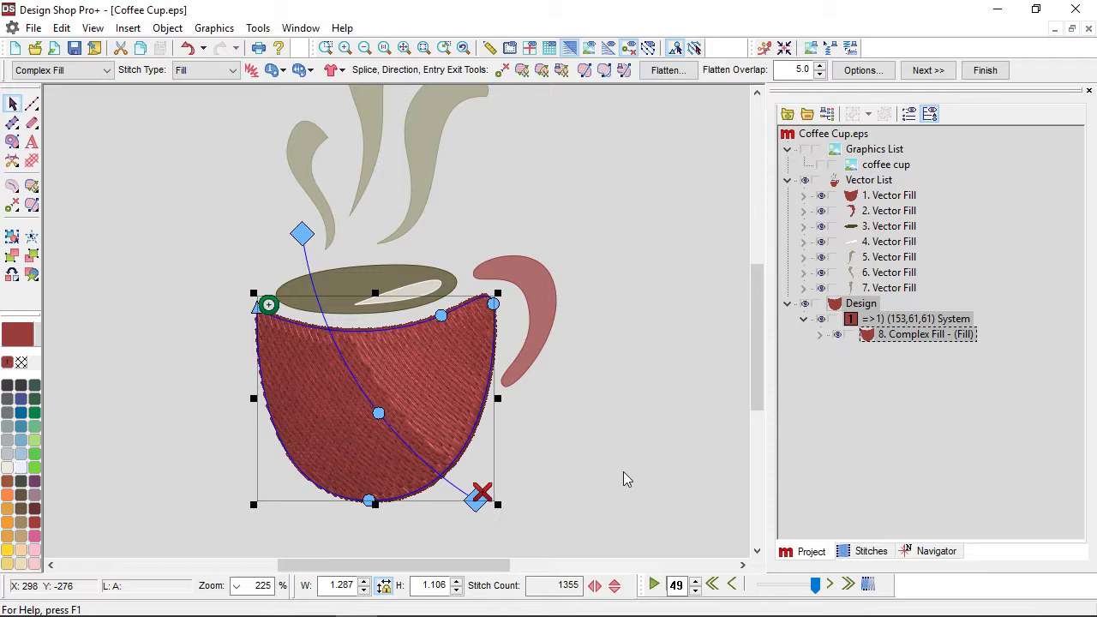
Convert the cup handle vector to a complex fill with an entry point at its lower tip and an exit point at its upper tip
{"action": "left_click", "coordinate": [544, 317]}
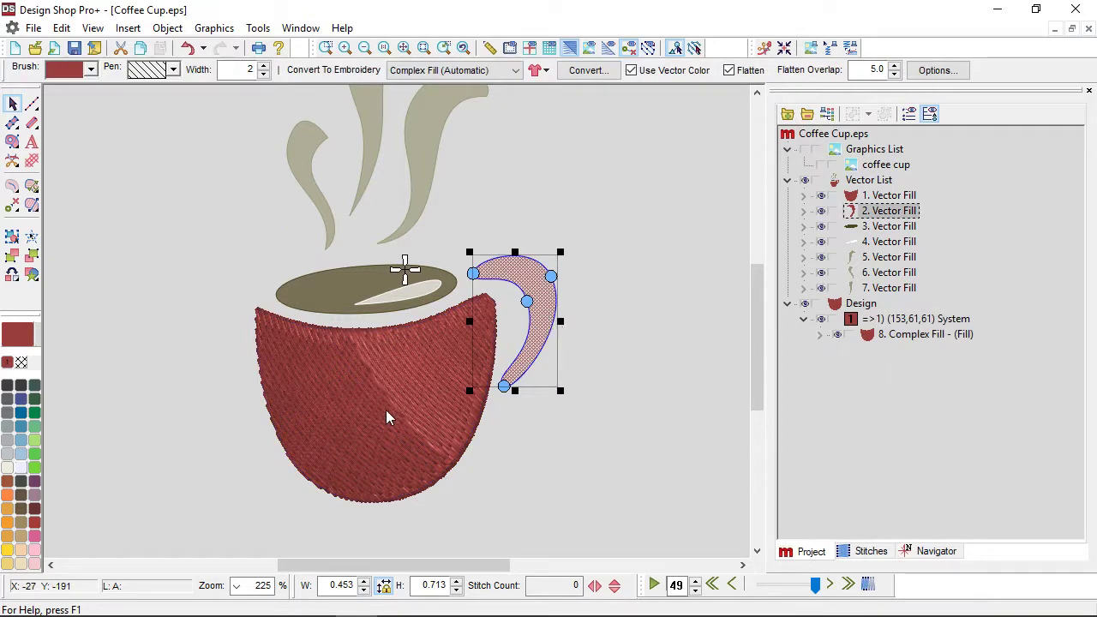
{"action": "left_click", "coordinate": [12, 204]}
{"action": "left_click", "coordinate": [504, 391]}
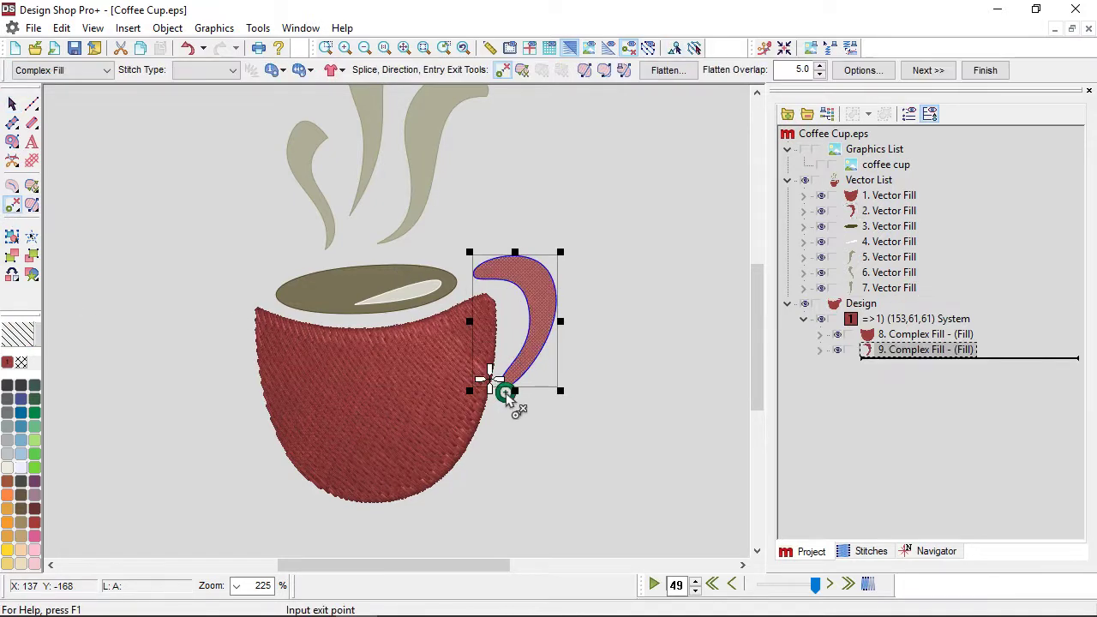
{"action": "left_click", "coordinate": [467, 277]}
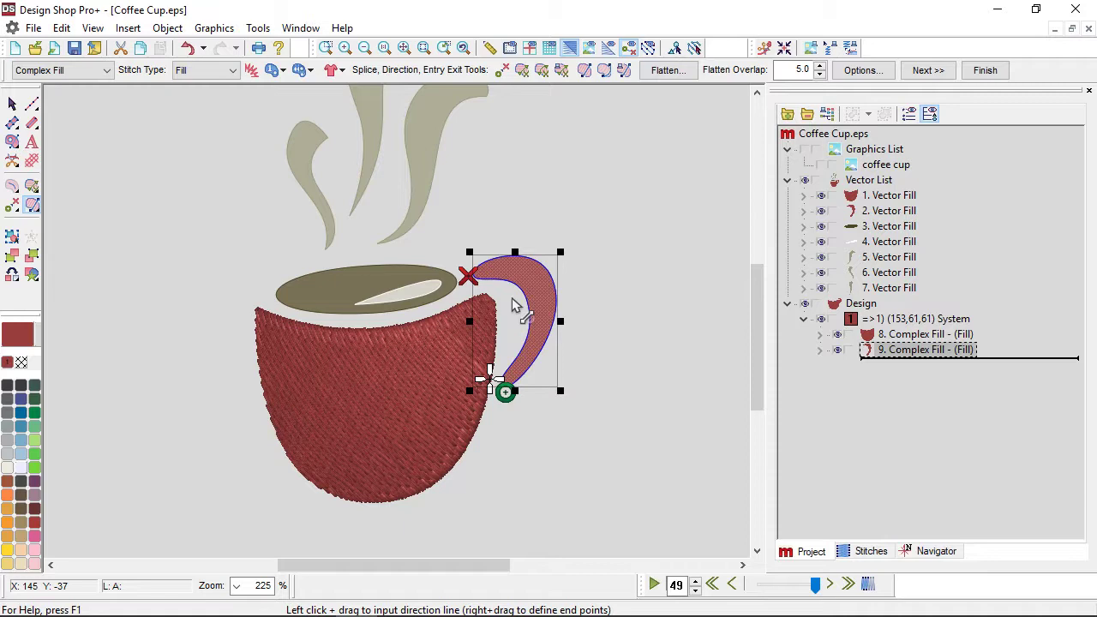
Add stitch direction lines across the handle near its lower tip and near its upper tip
{"action": "left_click_drag", "start_coordinate": [518, 364], "coordinate": [566, 388]}
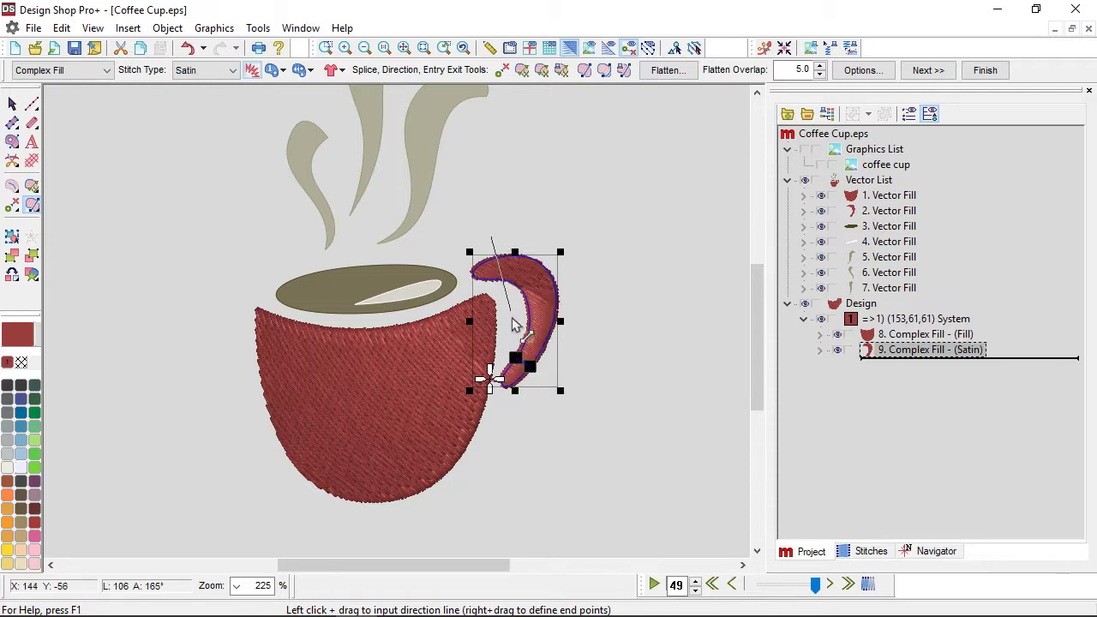
{"action": "left_click_drag", "start_coordinate": [500, 281], "coordinate": [493, 281]}
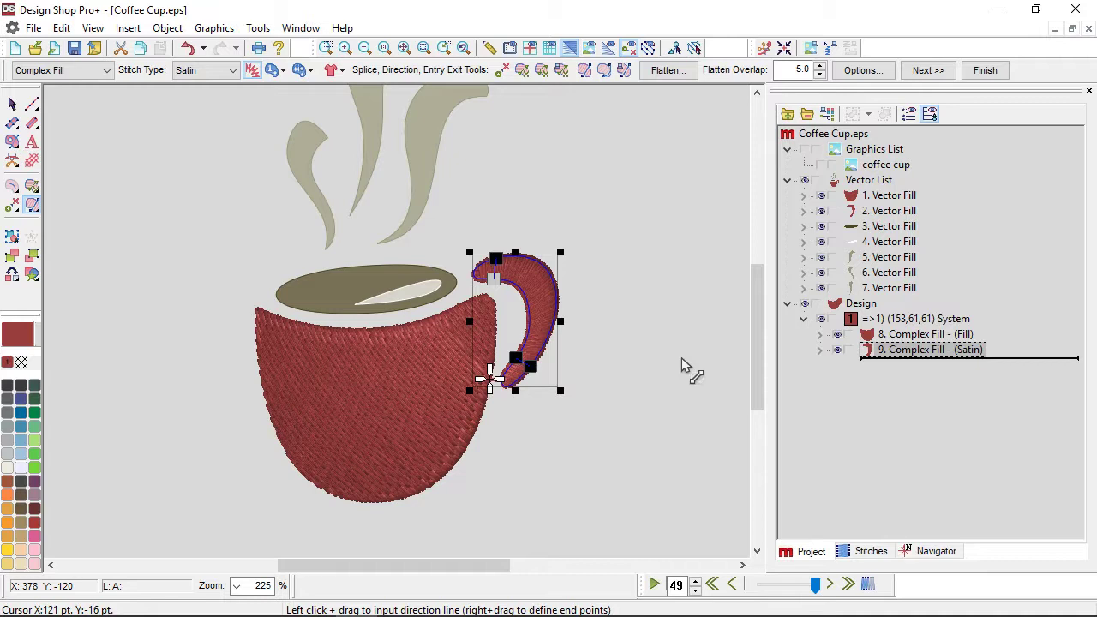
{"action": "key", "text": "Escape"}
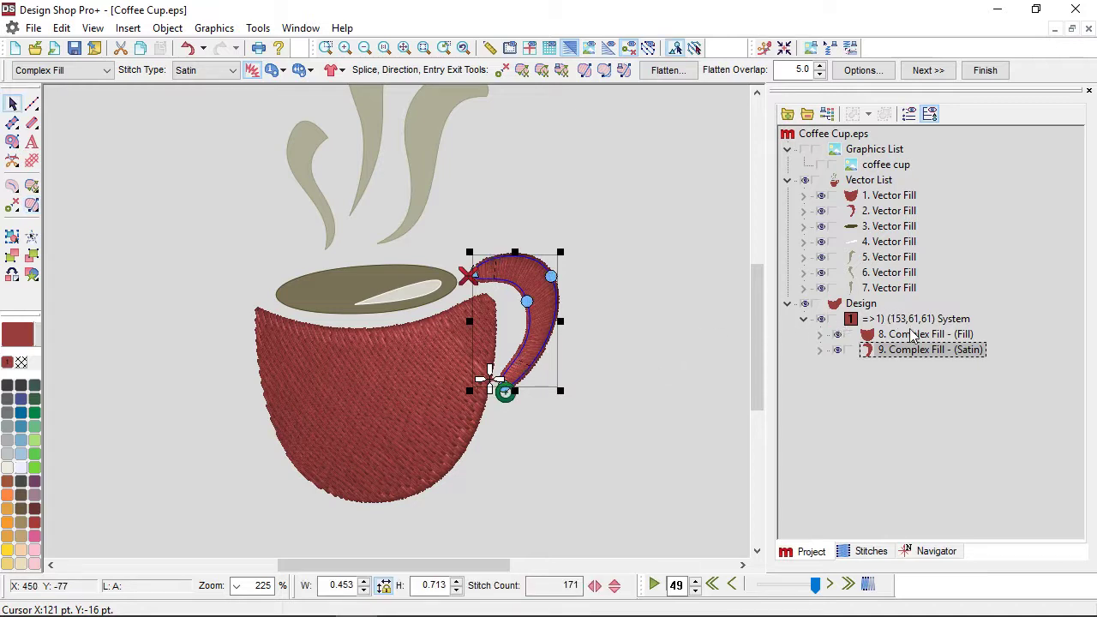
Move the cup body's exit point to its upper-right corner and its entry point inside the lower-left part of the body
{"action": "left_click", "coordinate": [912, 335]}
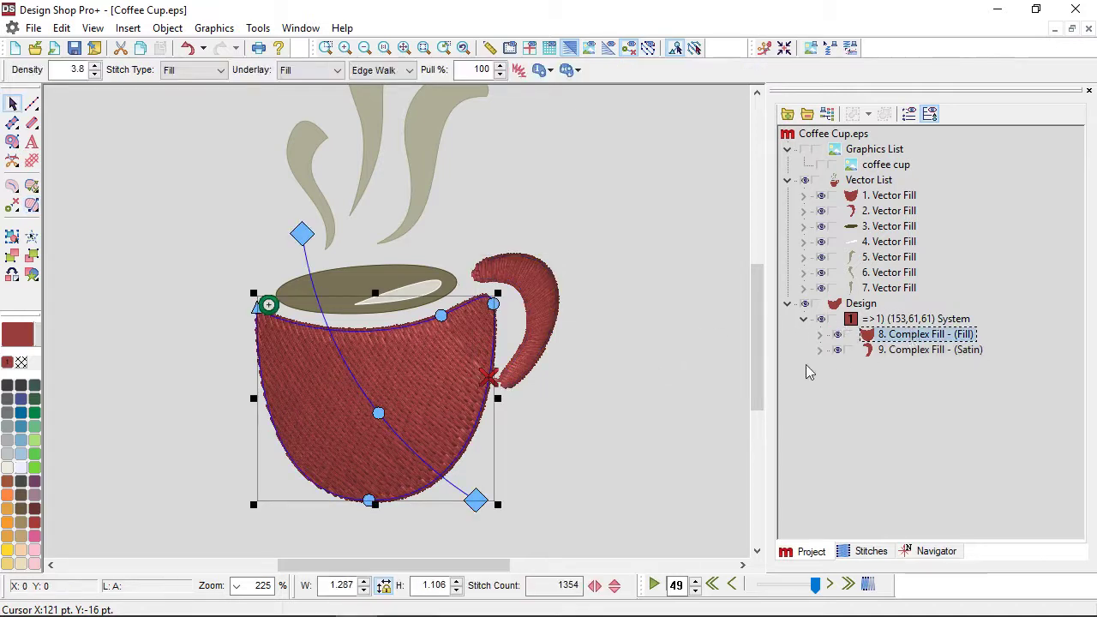
{"action": "left_click_drag", "start_coordinate": [493, 382], "coordinate": [496, 291]}
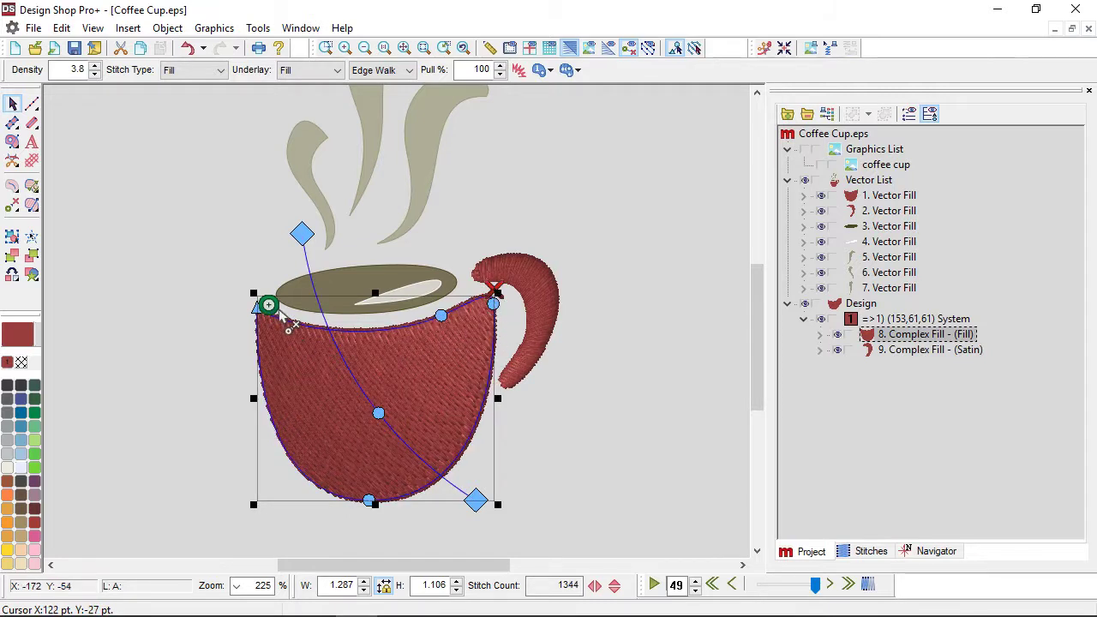
{"action": "left_click_drag", "start_coordinate": [269, 306], "coordinate": [334, 442]}
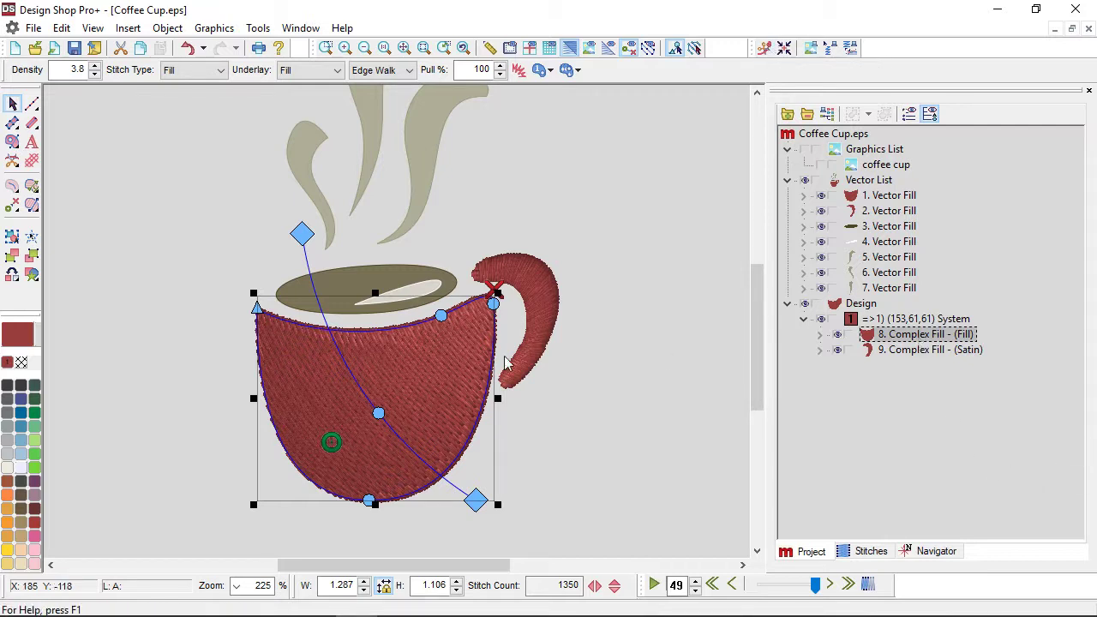
Insert a trim between the cup body and the handle, and clear the selection
{"action": "left_click", "coordinate": [11, 163]}
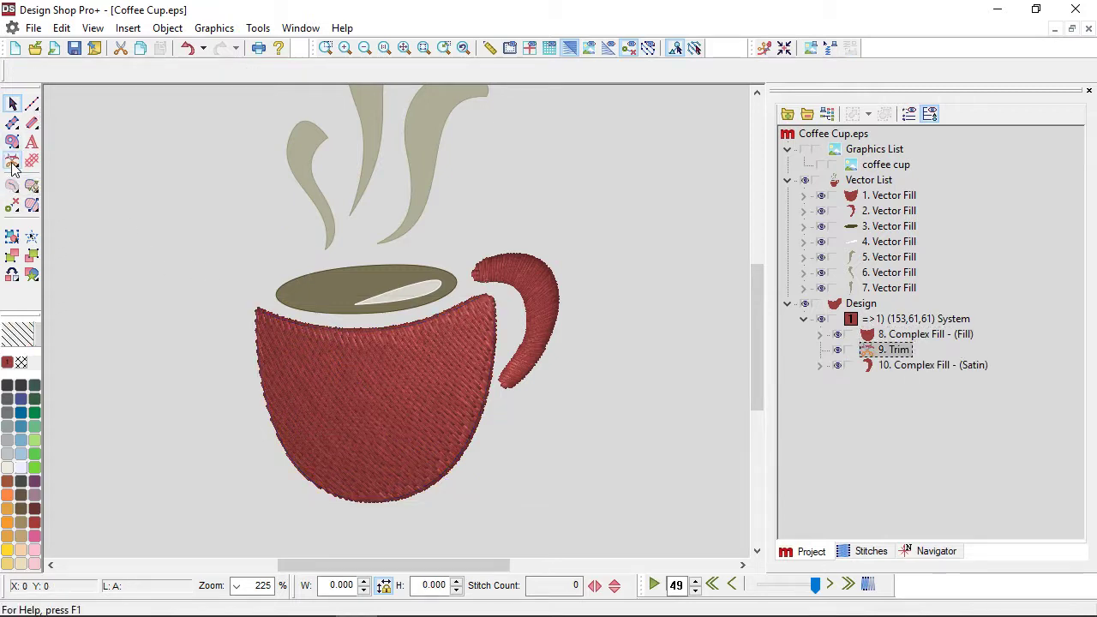
{"action": "left_click", "coordinate": [208, 250]}
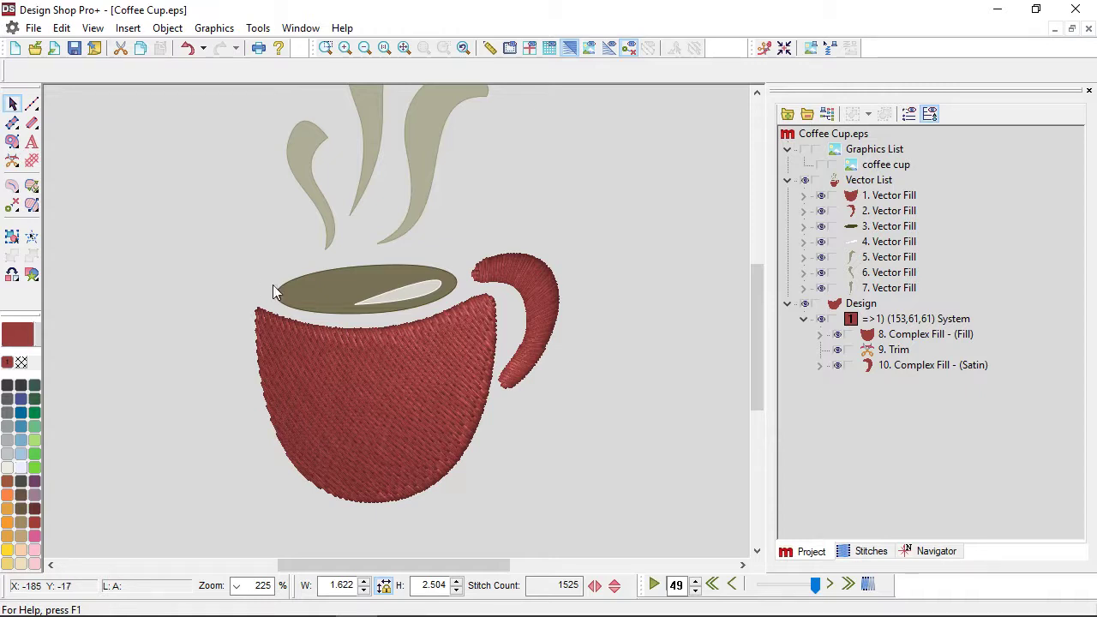
Convert the coffee surface ellipse vector to a complex fill with a diagonal stitch direction line across its right half, and clear the selection
{"action": "left_click", "coordinate": [312, 295]}
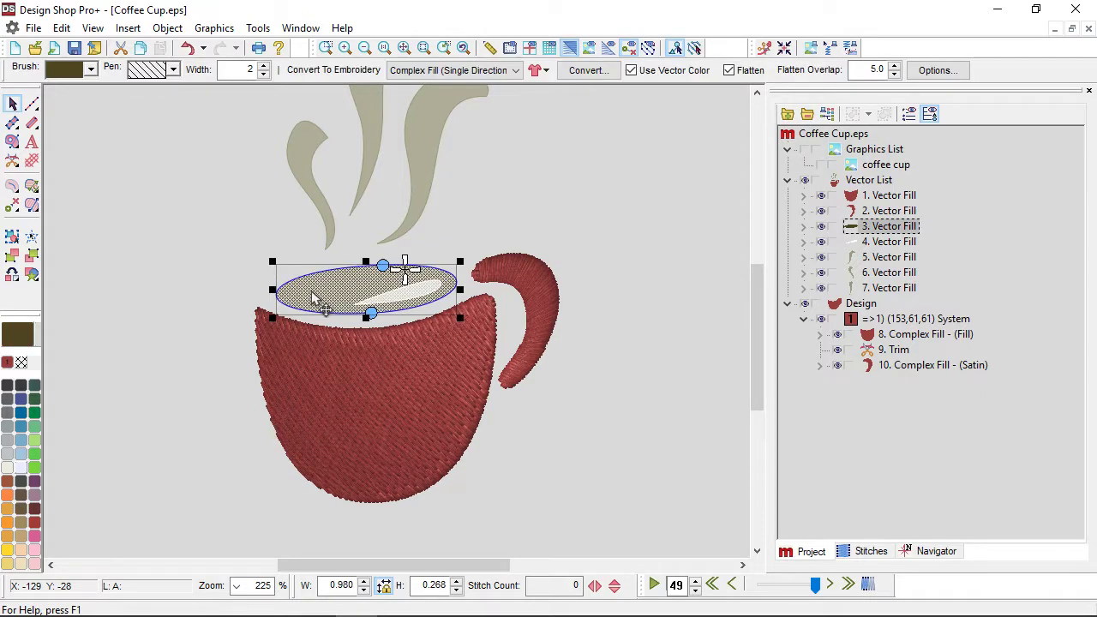
{"action": "left_click", "coordinate": [34, 208]}
{"action": "left_click_drag", "start_coordinate": [347, 245], "coordinate": [478, 312]}
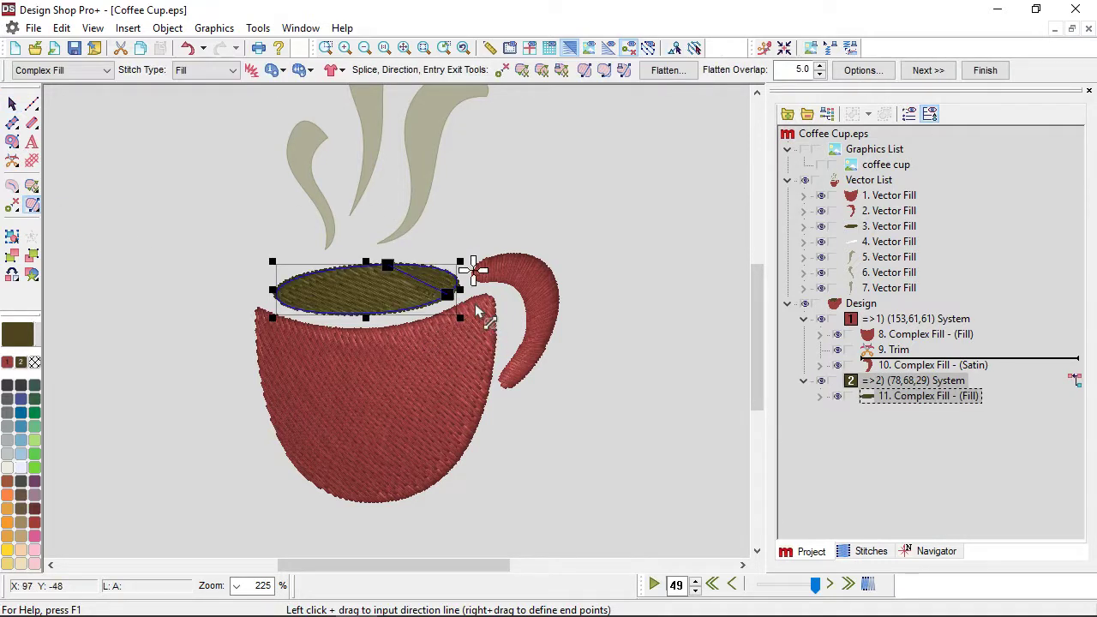
{"action": "left_click", "coordinate": [12, 104]}
{"action": "left_click", "coordinate": [198, 411]}
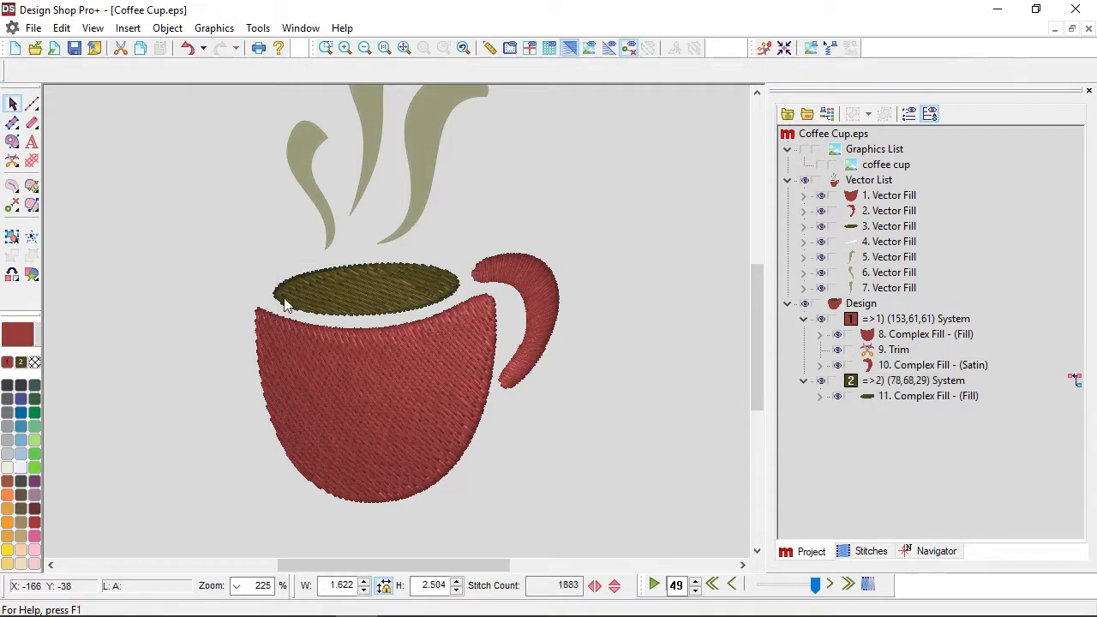
Move the coffee surface fill's exit point just outside the ellipse's left end, and clear the selection
{"action": "left_click", "coordinate": [389, 286]}
{"action": "mouse_move", "coordinate": [450, 319]}
{"action": "left_mouse_down"}
{"action": "mouse_move", "coordinate": [455, 335]}
{"action": "mouse_move", "coordinate": [387, 351]}
{"action": "mouse_move", "coordinate": [265, 314]}
{"action": "mouse_move", "coordinate": [262, 295]}
{"action": "left_mouse_up"}
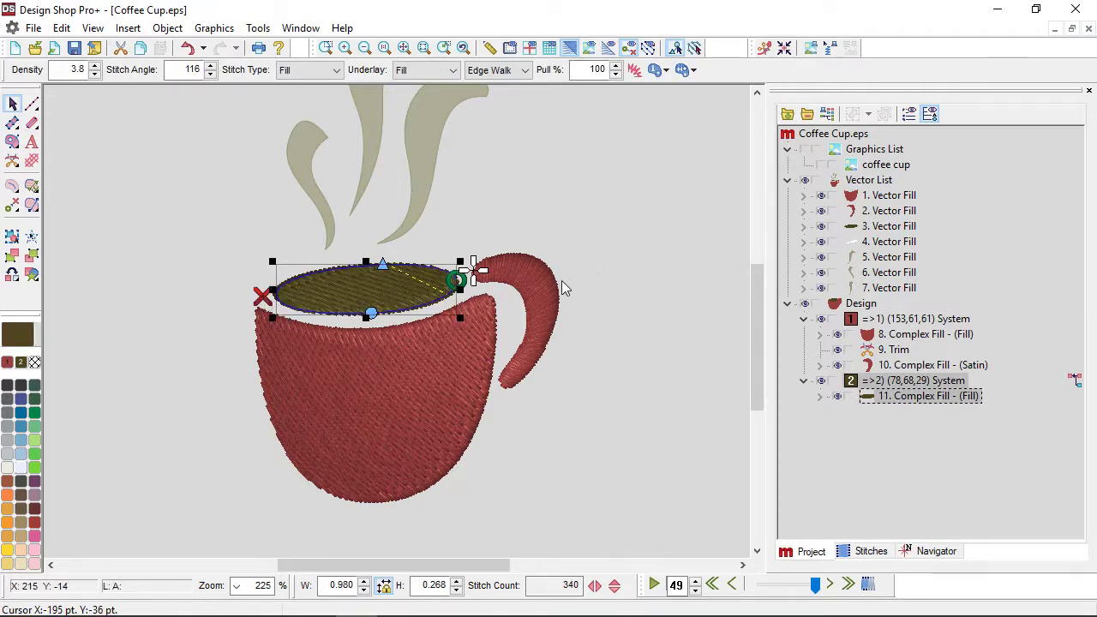
{"action": "left_click", "coordinate": [138, 336]}
{"action": "left_click", "coordinate": [849, 319]}
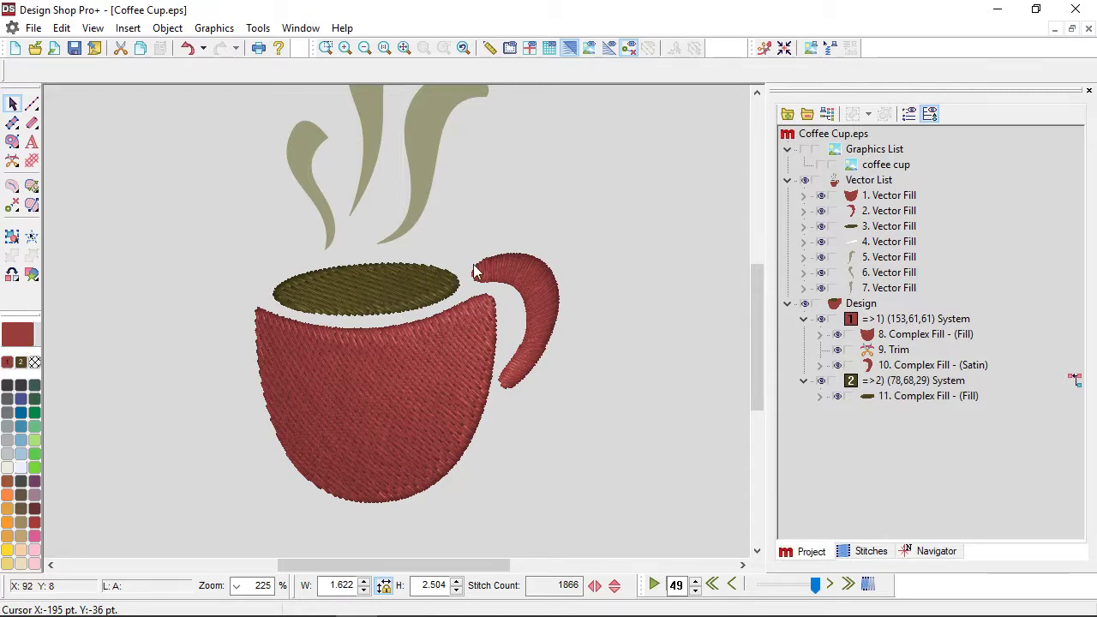
Hide the coffee surface fill to look at the white highlight vector beneath it, and show the fill again
{"action": "left_click", "coordinate": [838, 396]}
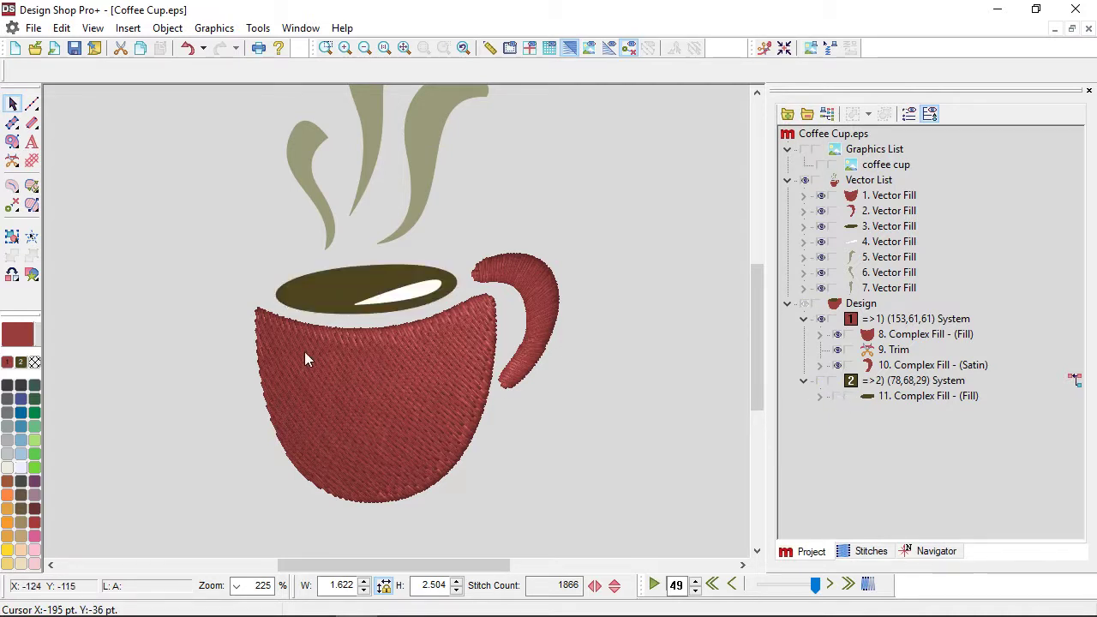
{"action": "left_click", "coordinate": [431, 286]}
{"action": "left_click", "coordinate": [635, 203]}
{"action": "left_click", "coordinate": [837, 397]}
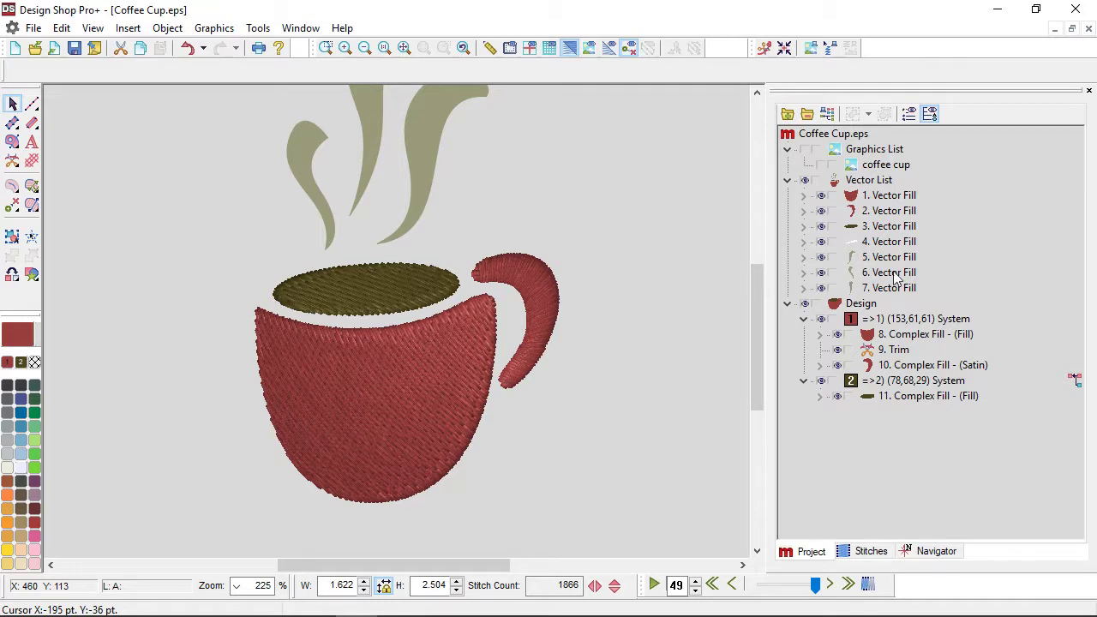
Convert the white highlight vector to a complex fill with a slanted stitch direction line across its wide end
{"action": "left_click", "coordinate": [890, 244]}
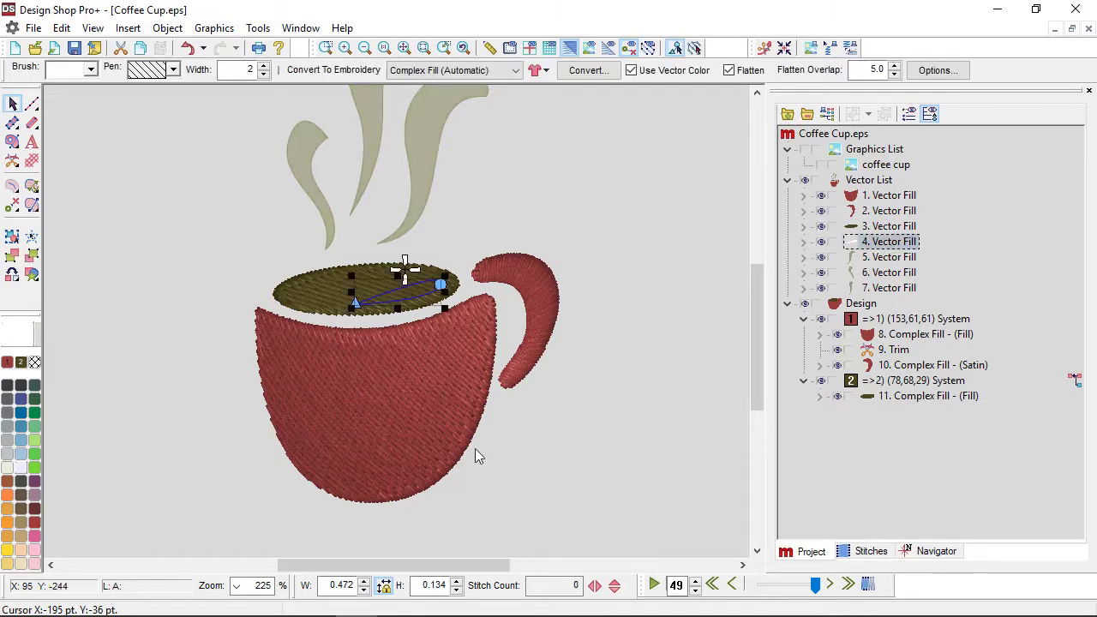
{"action": "left_click", "coordinate": [30, 206]}
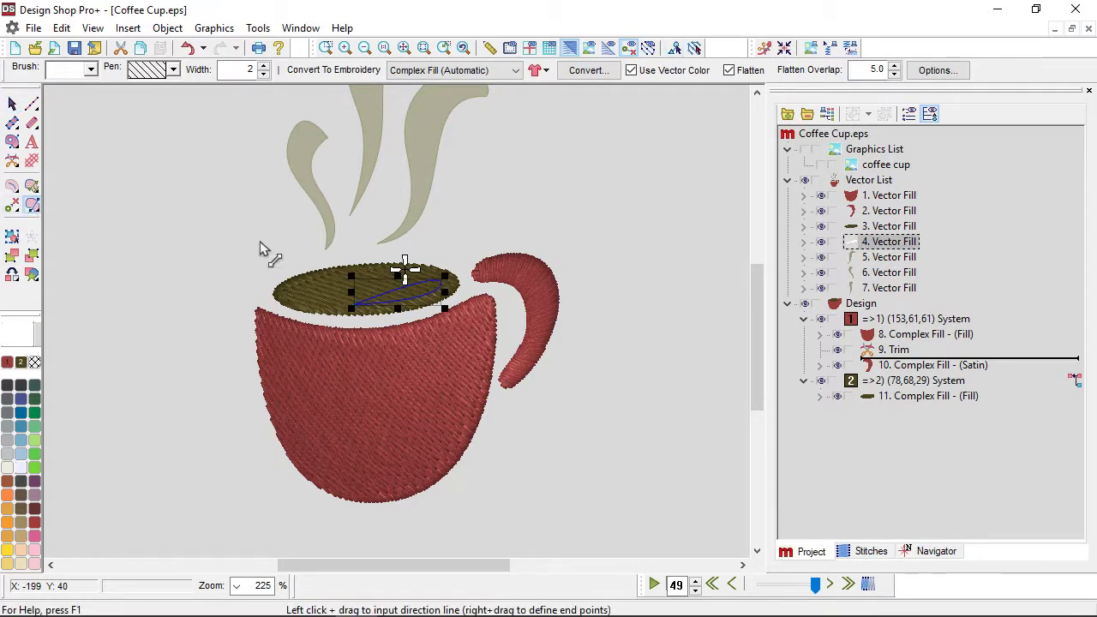
{"action": "left_click_drag", "start_coordinate": [363, 278], "coordinate": [486, 316]}
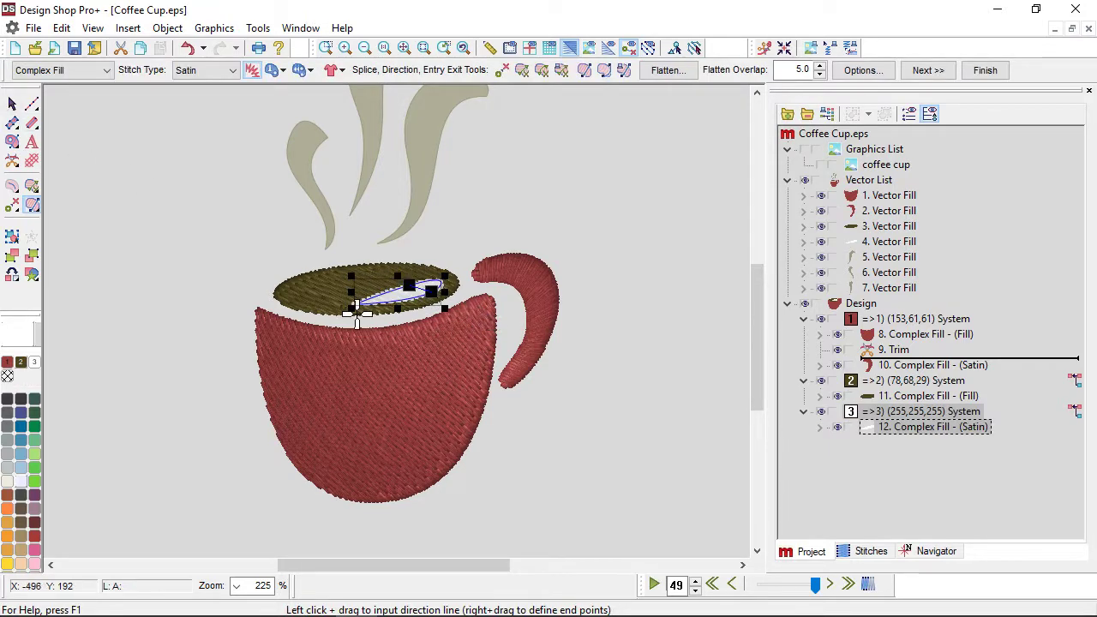
{"action": "left_click", "coordinate": [14, 103]}
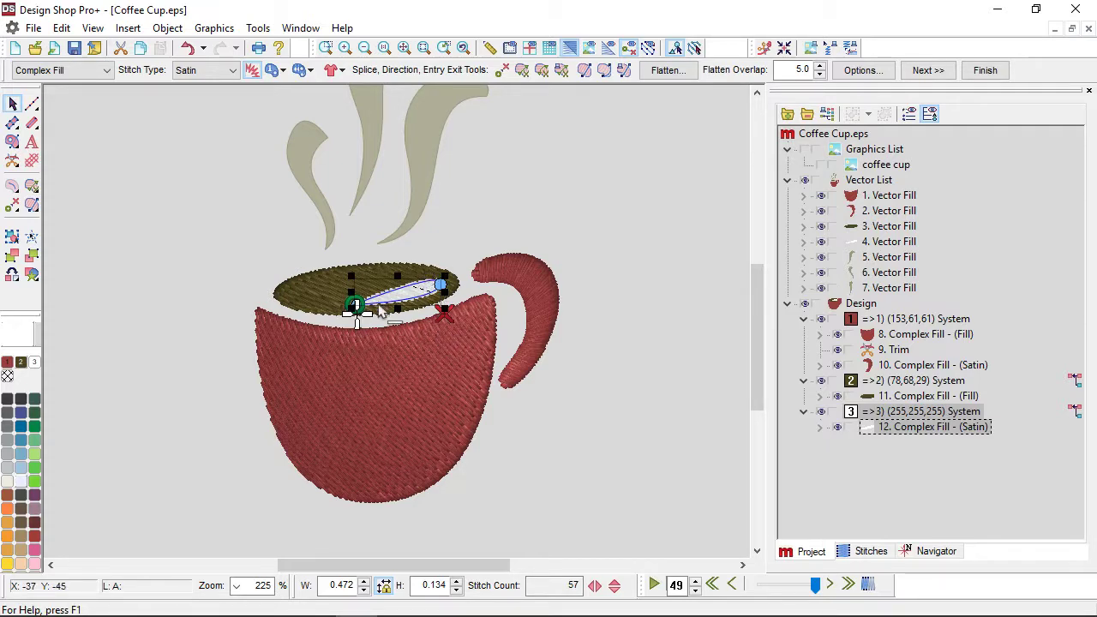
Turn off the automatic stitch type for the white highlight fill and apply the Satin stitch
{"action": "scroll", "coordinate": [399, 311], "scroll_direction": "up", "scroll_amount": 2}
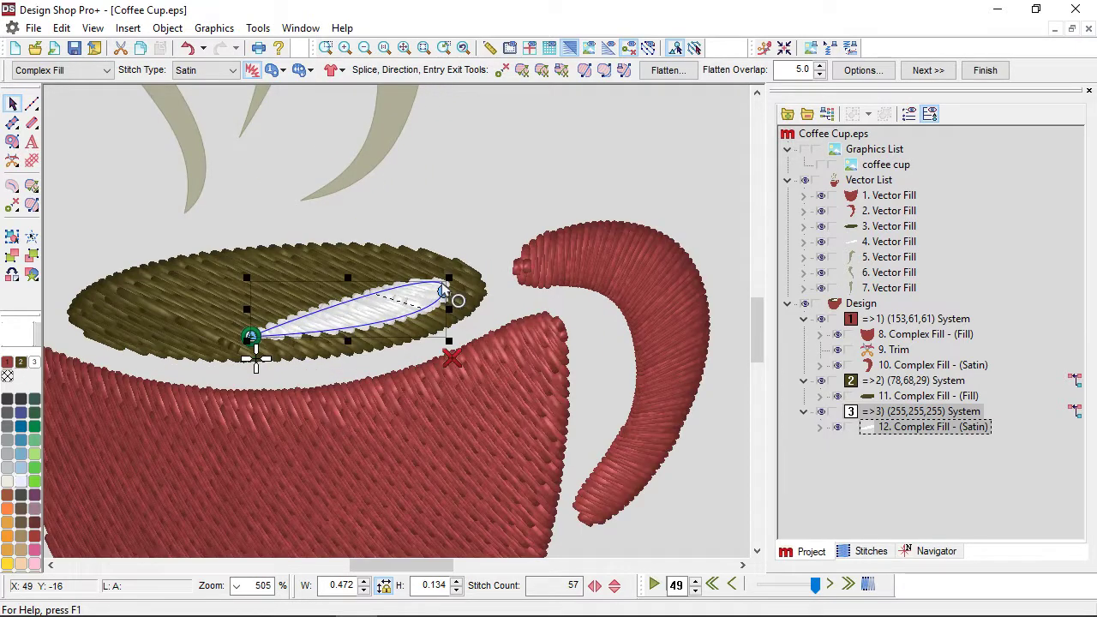
{"action": "double_click", "coordinate": [377, 319]}
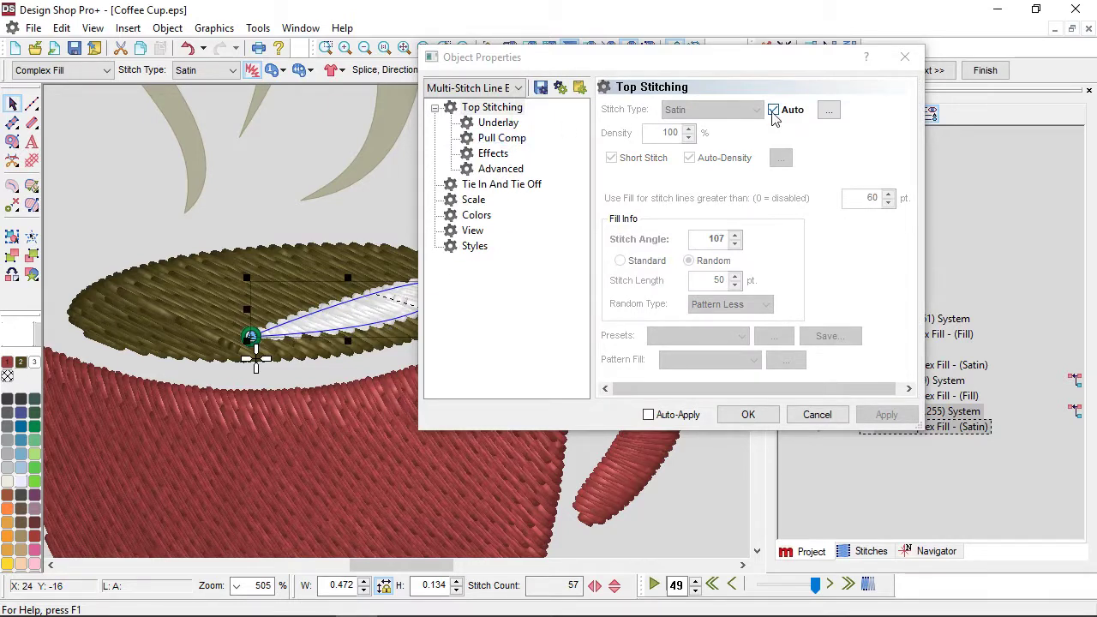
{"action": "left_click", "coordinate": [774, 112]}
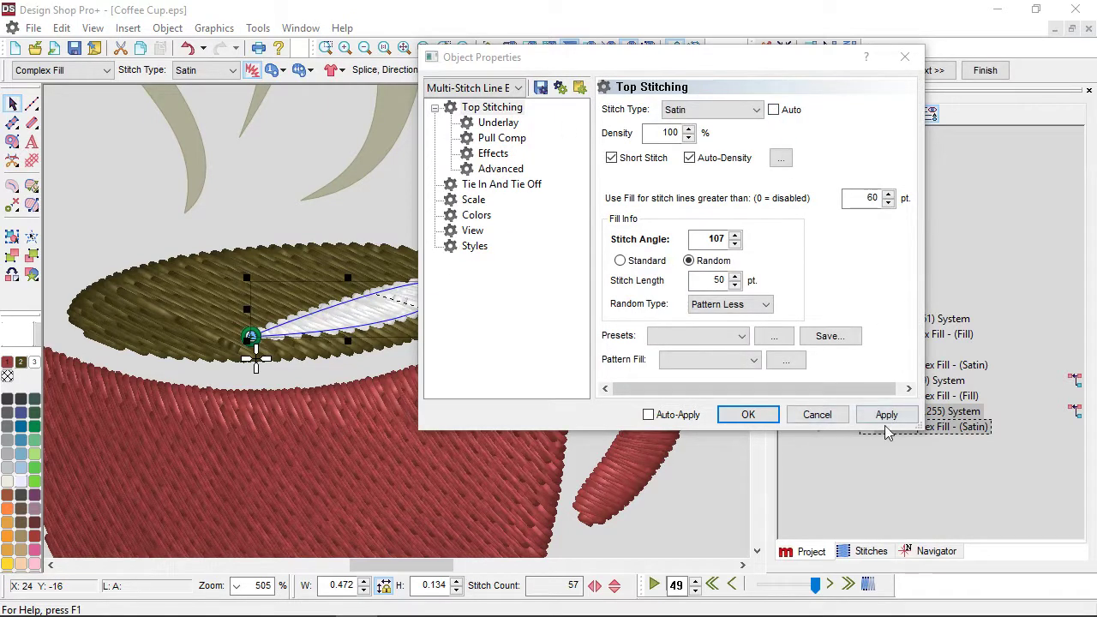
{"action": "left_click", "coordinate": [885, 415]}
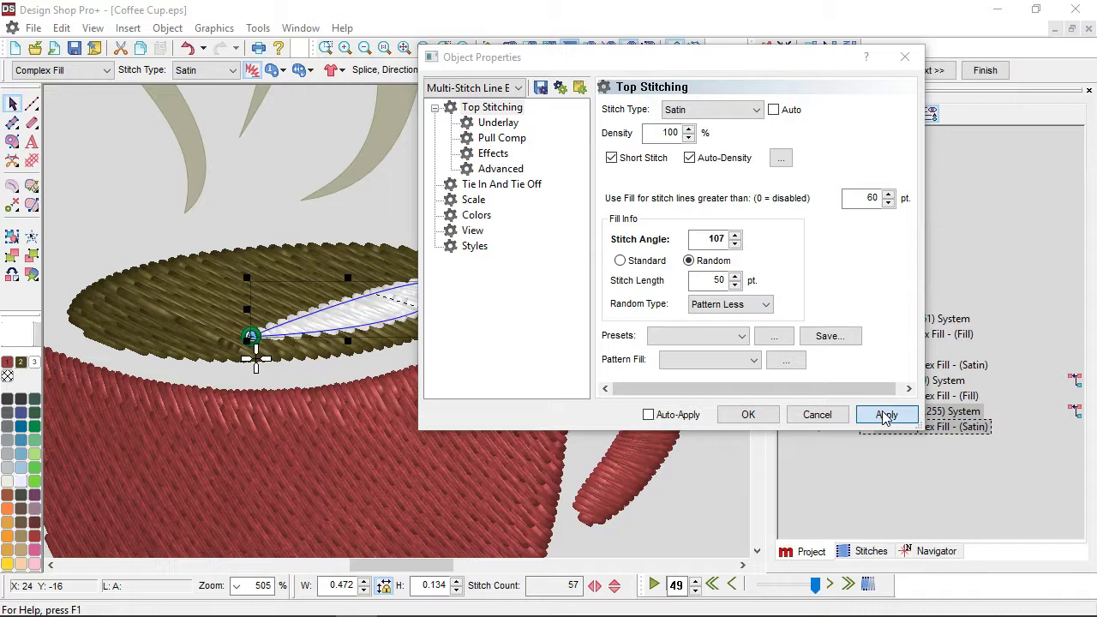
Enable the Random Edge effect on the highlight fill with a width of 20% on both sides, and clear the selection
{"action": "left_click", "coordinate": [493, 154]}
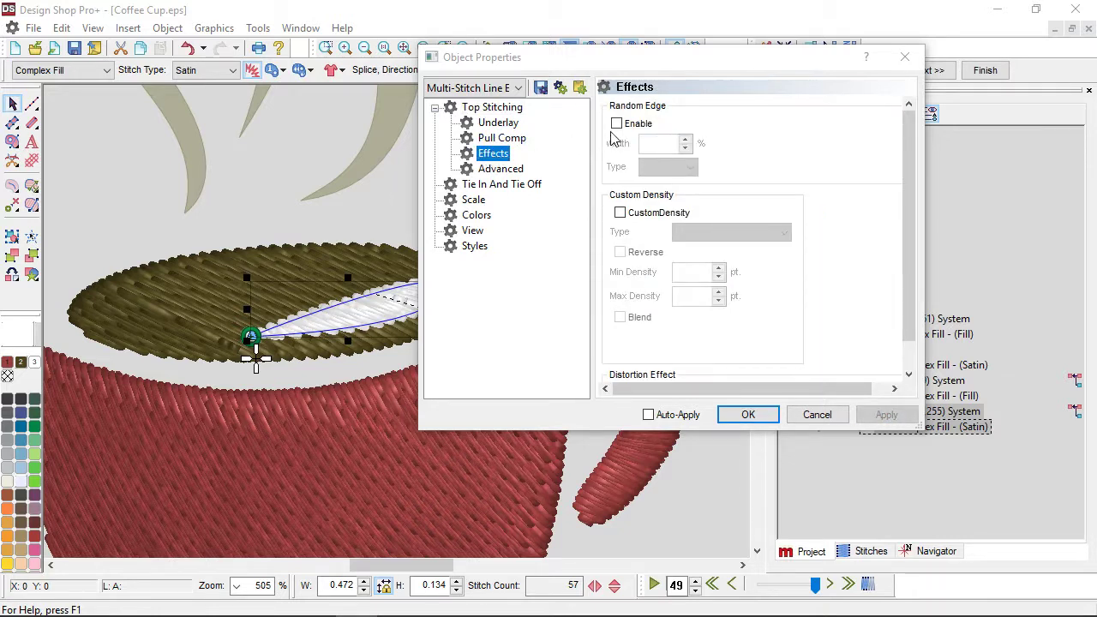
{"action": "left_click", "coordinate": [616, 123]}
{"action": "double_click", "coordinate": [653, 144]}
{"action": "type", "text": "20"}
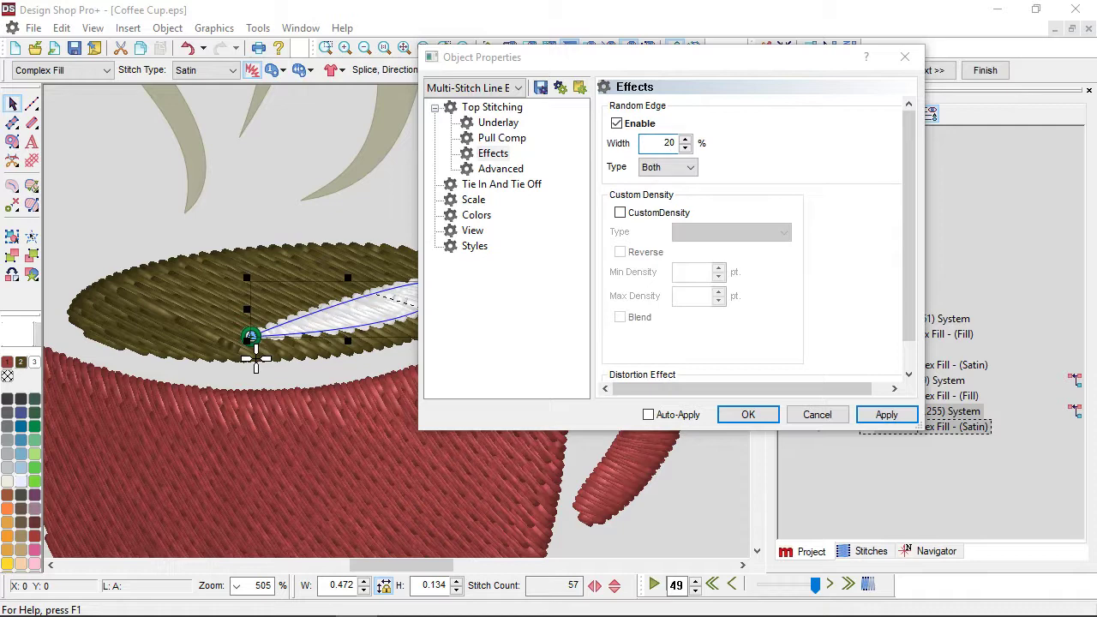
{"action": "left_click", "coordinate": [888, 414]}
{"action": "left_click", "coordinate": [749, 415]}
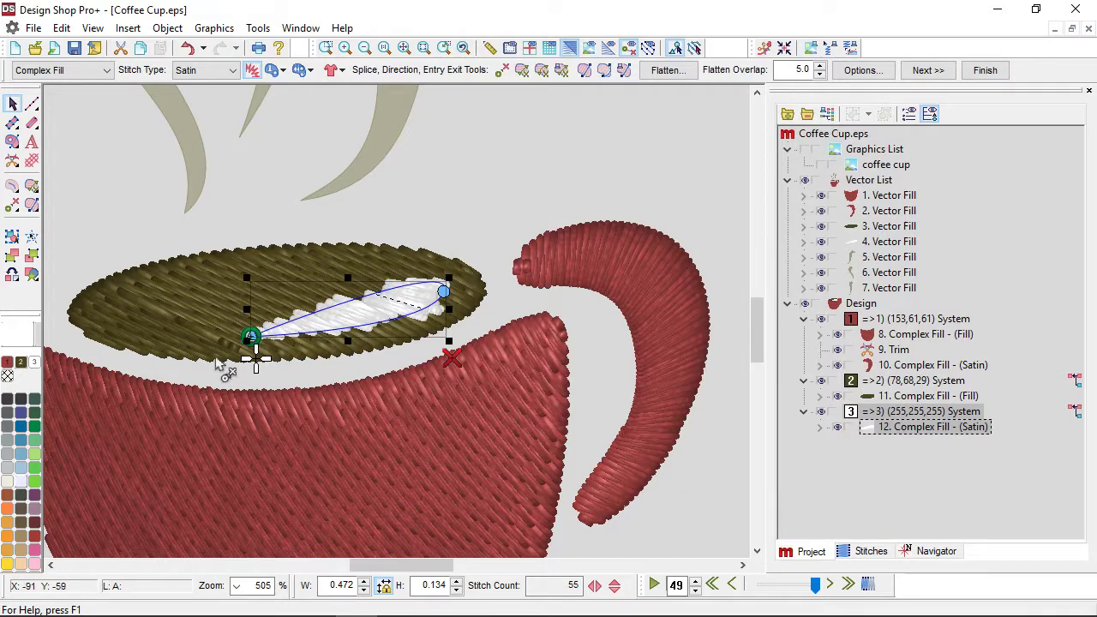
{"action": "left_click", "coordinate": [490, 227]}
{"action": "scroll", "coordinate": [457, 297], "scroll_direction": "down", "scroll_amount": 2}
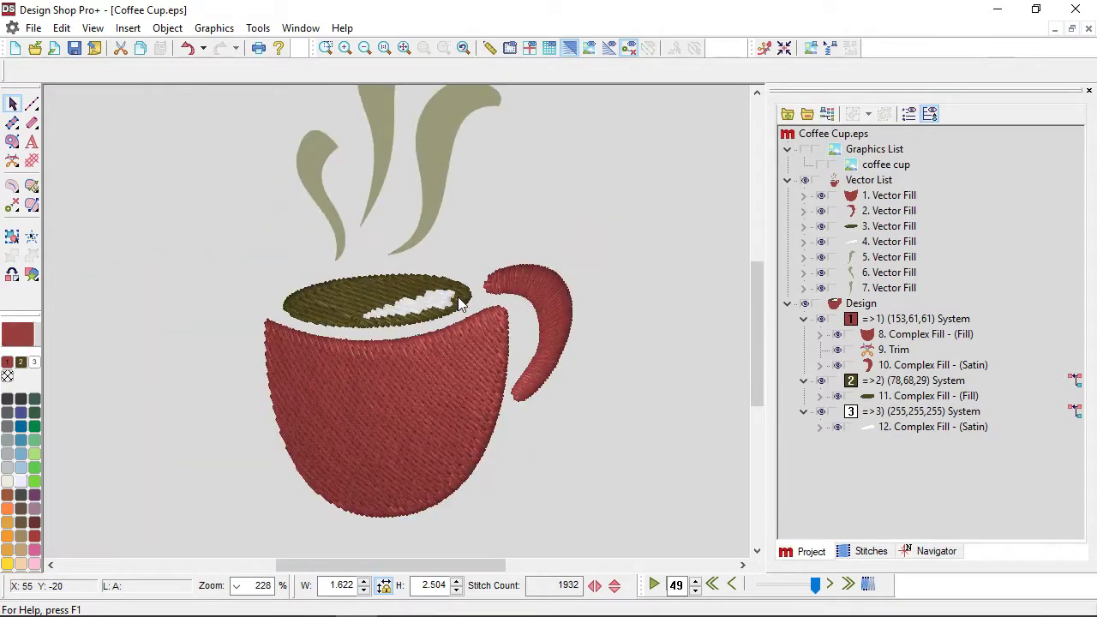
Examine the coffee surface fill with its highlight, including its entry and exit points
{"action": "scroll", "coordinate": [529, 402], "scroll_direction": "down", "scroll_amount": 1}
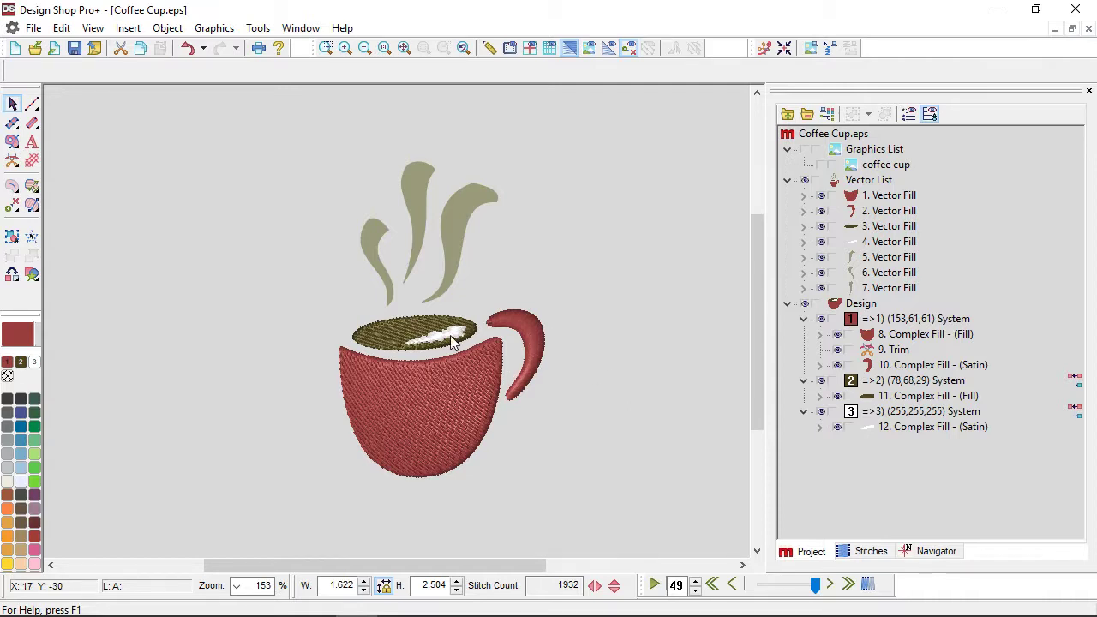
{"action": "scroll", "coordinate": [432, 330], "scroll_direction": "up", "scroll_amount": 2}
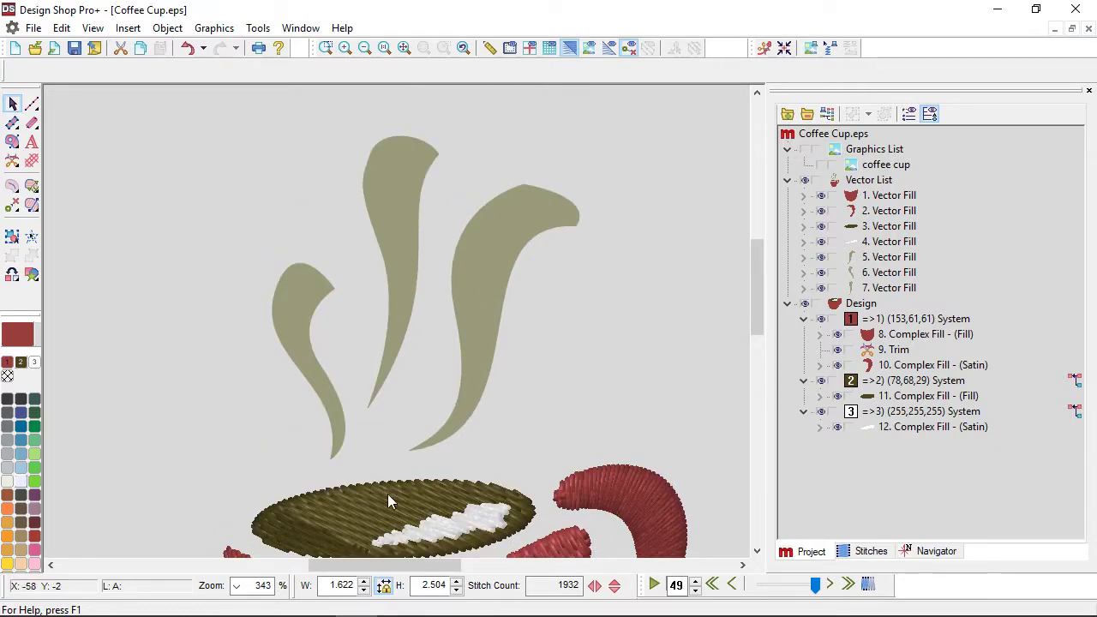
{"action": "left_click", "coordinate": [906, 399]}
{"action": "scroll", "coordinate": [394, 436], "scroll_direction": "down", "scroll_amount": 3}
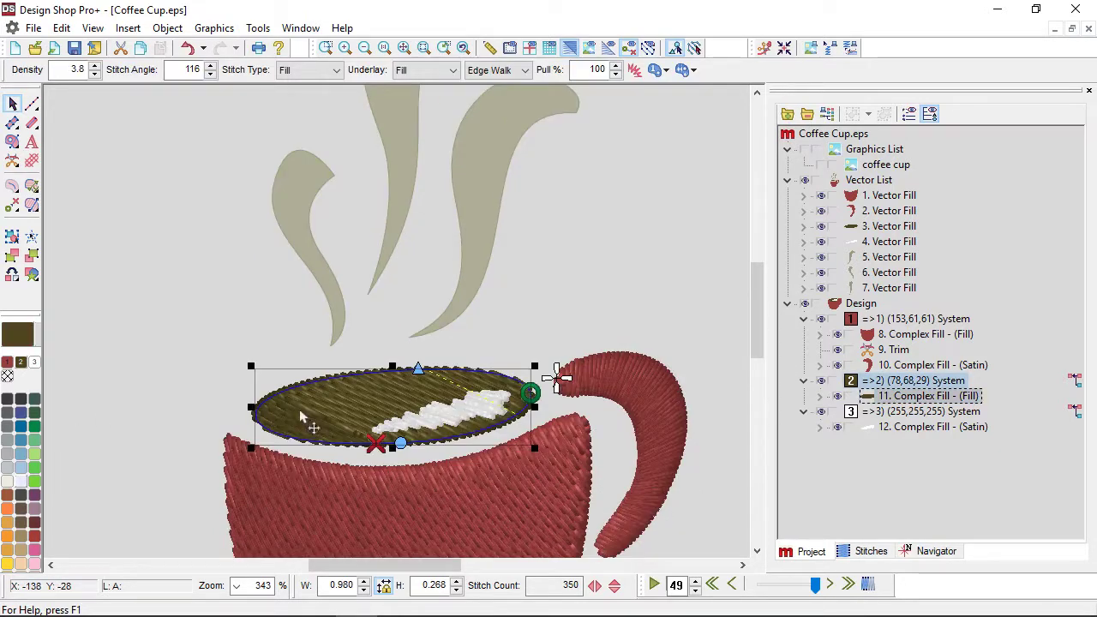
{"action": "left_click", "coordinate": [172, 379]}
Convert the middle steam vector to a complex fill with stitch direction lines near its lower tip and at its upper-right corner
{"action": "left_click", "coordinate": [485, 181]}
{"action": "scroll", "coordinate": [485, 181], "scroll_direction": "up", "scroll_amount": 1}
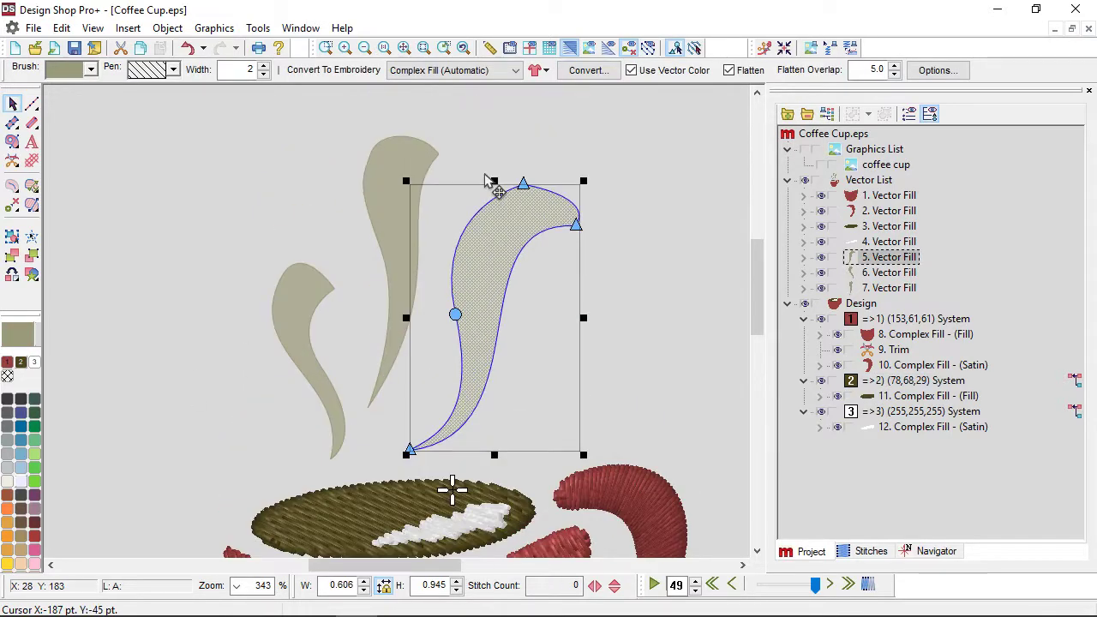
{"action": "left_click", "coordinate": [384, 173]}
{"action": "left_click", "coordinate": [31, 204]}
{"action": "left_click_drag", "start_coordinate": [321, 377], "coordinate": [435, 394]}
{"action": "left_click_drag", "start_coordinate": [417, 129], "coordinate": [455, 209]}
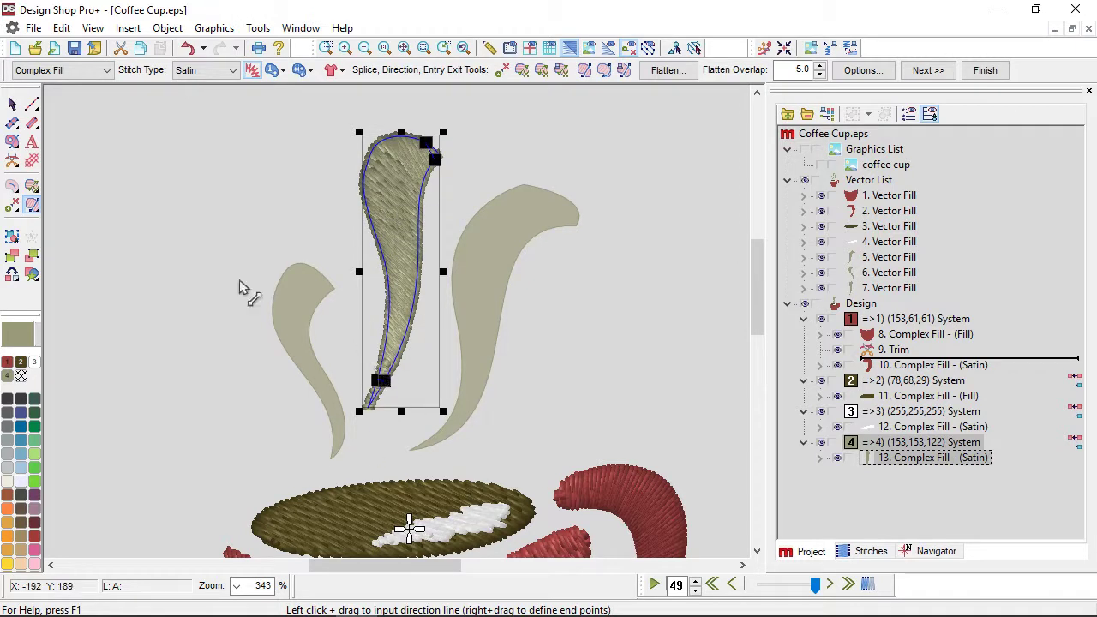
{"action": "left_click", "coordinate": [12, 103]}
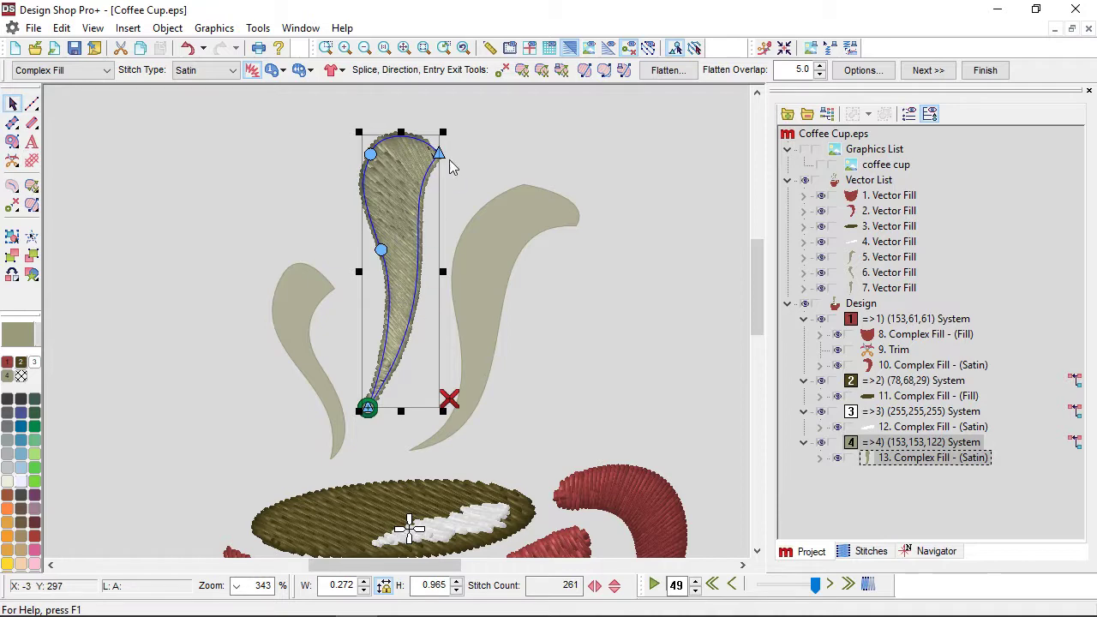
Convert the right steam vector to a complex fill with stitch direction lines across its lower tip and its upper end
{"action": "left_click", "coordinate": [484, 249]}
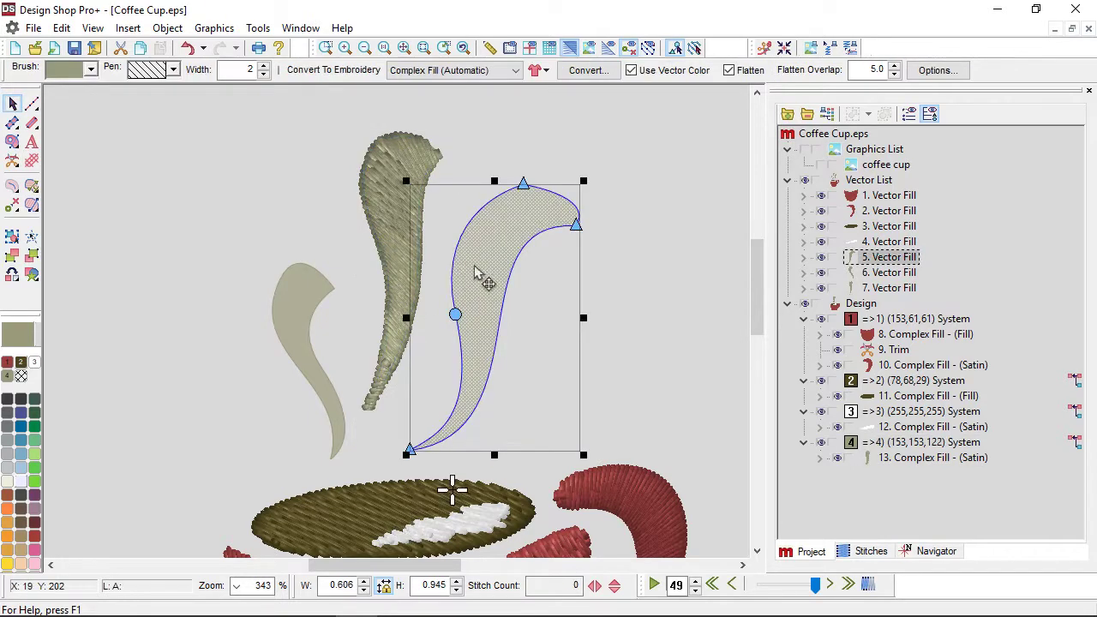
{"action": "left_click", "coordinate": [32, 205]}
{"action": "left_click_drag", "start_coordinate": [407, 421], "coordinate": [446, 471]}
{"action": "left_click_drag", "start_coordinate": [586, 202], "coordinate": [563, 257]}
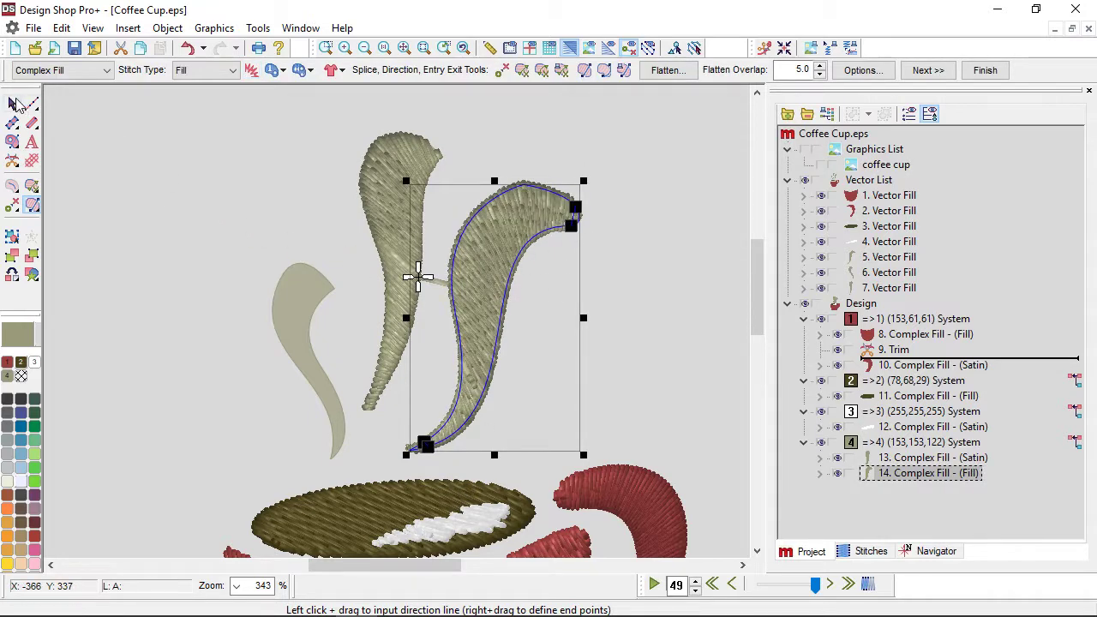
{"action": "key", "text": "Escape"}
Convert the left steam vector to a complex fill with direction lines near its lower tip and upper corner, and hide all vectors
{"action": "left_click", "coordinate": [277, 324]}
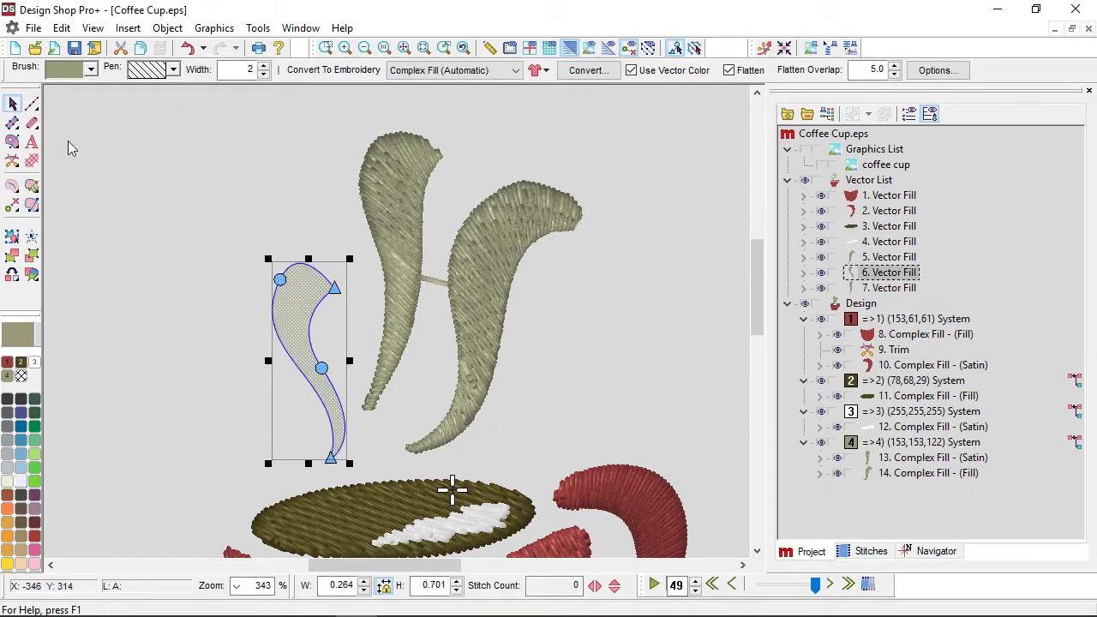
{"action": "left_click", "coordinate": [32, 204]}
{"action": "left_click_drag", "start_coordinate": [265, 445], "coordinate": [311, 466]}
{"action": "left_click_drag", "start_coordinate": [327, 272], "coordinate": [343, 330]}
{"action": "left_click", "coordinate": [13, 102]}
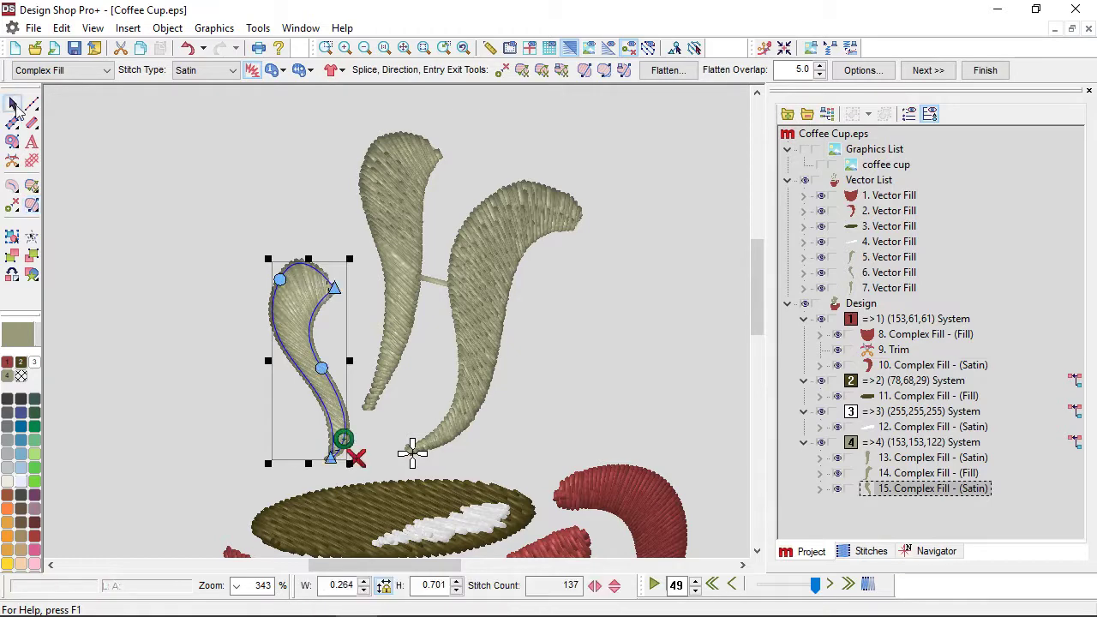
{"action": "left_click", "coordinate": [805, 181]}
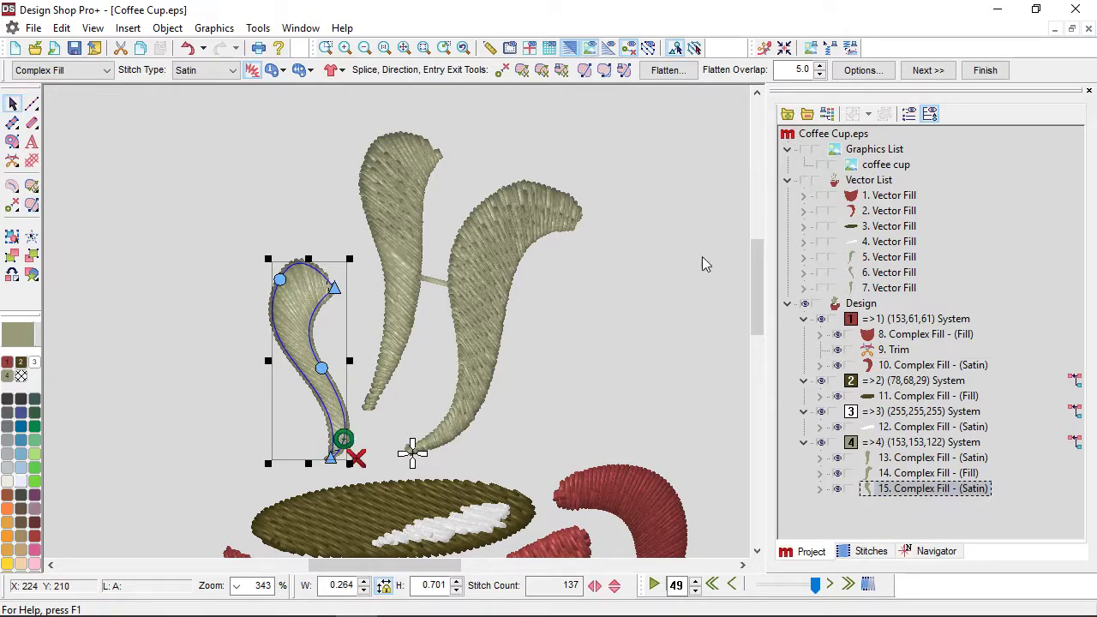
Turn off automatic stitch type for all three steam fills and set their stitch type to Edge Fill
{"action": "scroll", "coordinate": [671, 281], "scroll_direction": "down", "scroll_amount": 1}
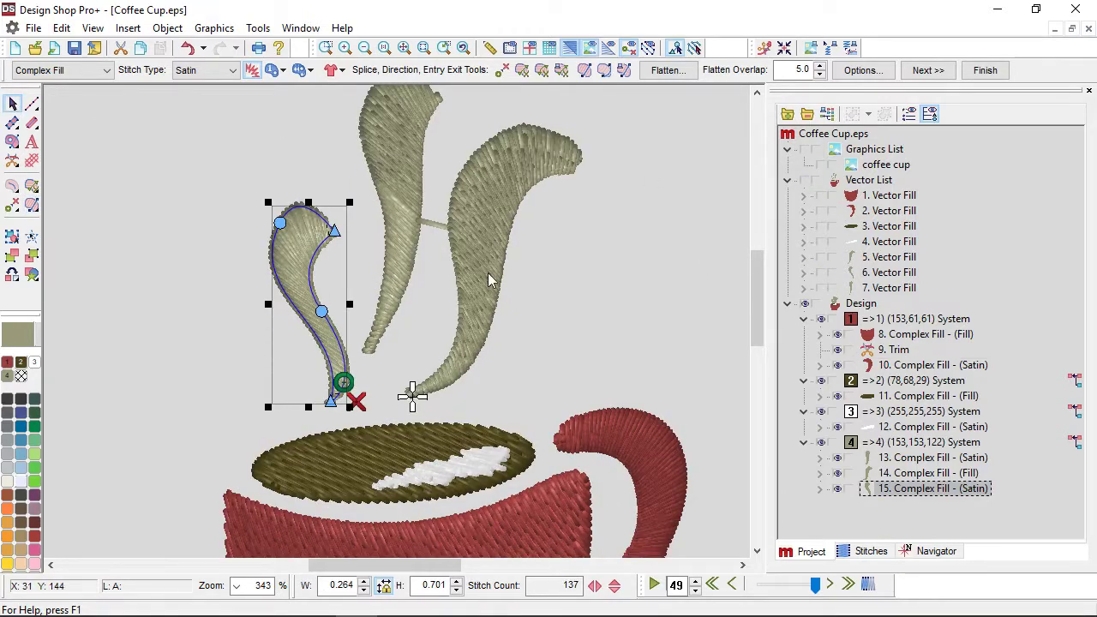
{"action": "left_click", "coordinate": [452, 188], "text": "ctrl"}
{"action": "left_click", "coordinate": [393, 108], "text": "ctrl"}
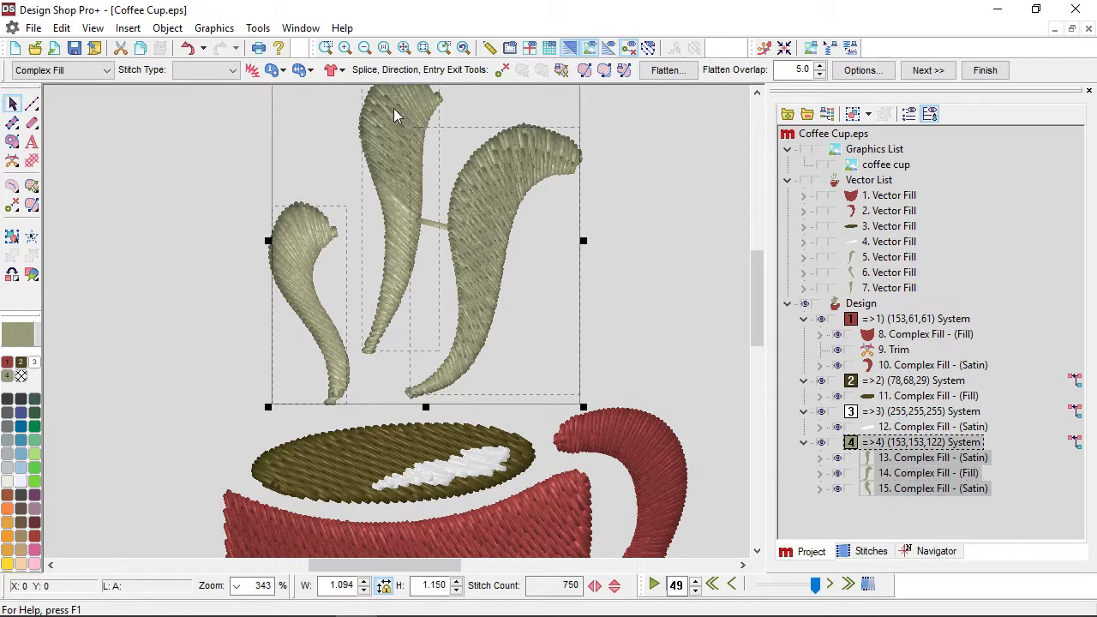
{"action": "right_click", "coordinate": [393, 108]}
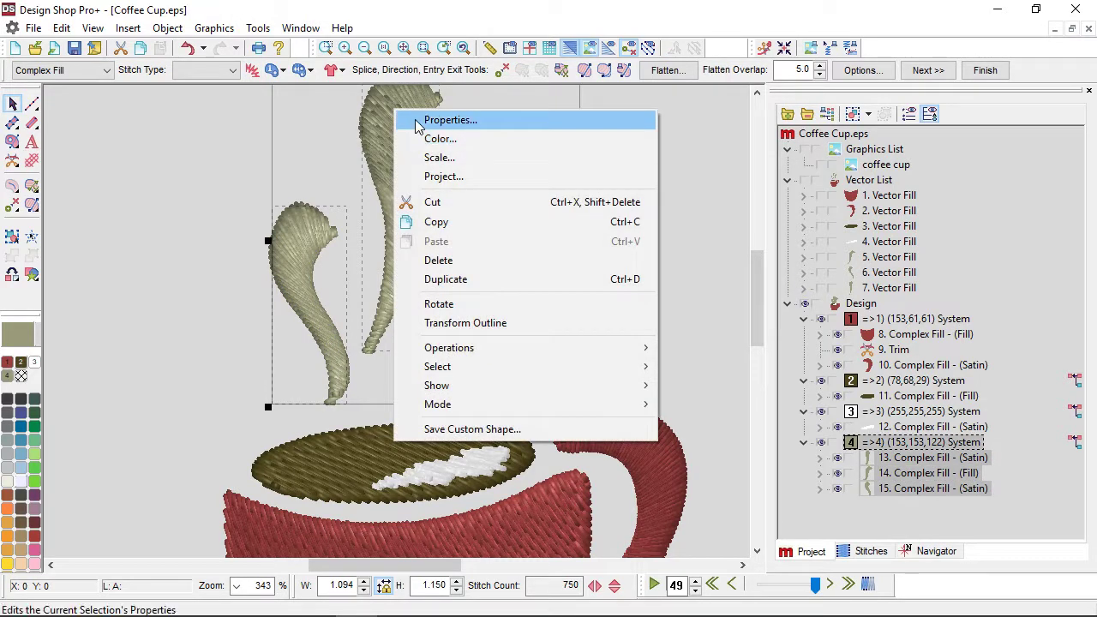
{"action": "left_click", "coordinate": [420, 118]}
{"action": "left_click", "coordinate": [776, 110]}
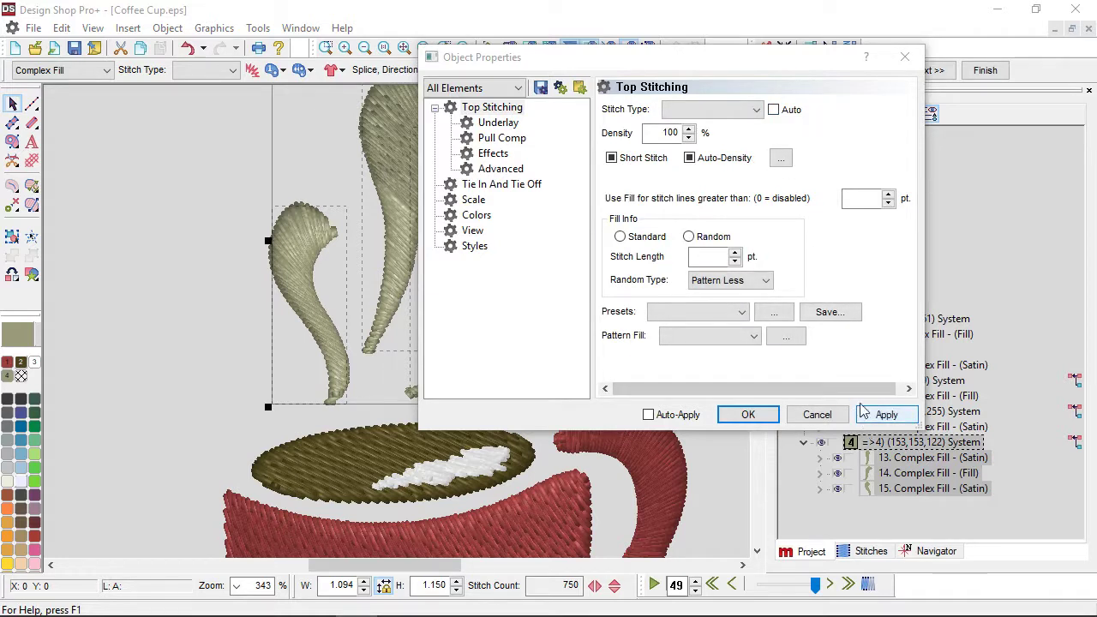
{"action": "left_click", "coordinate": [711, 107]}
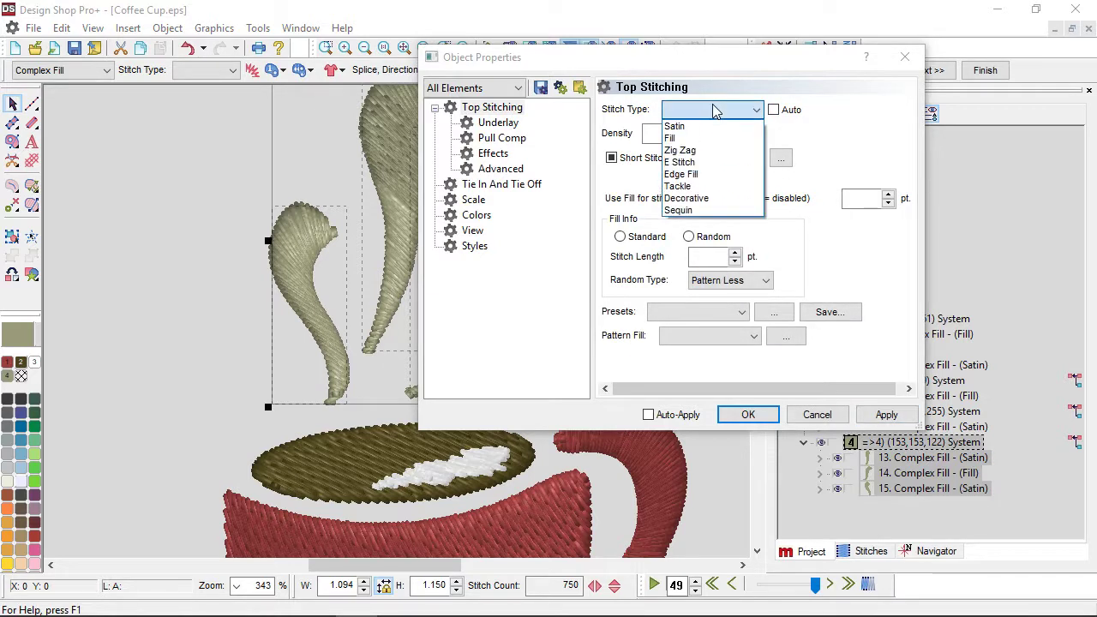
{"action": "left_click", "coordinate": [707, 176]}
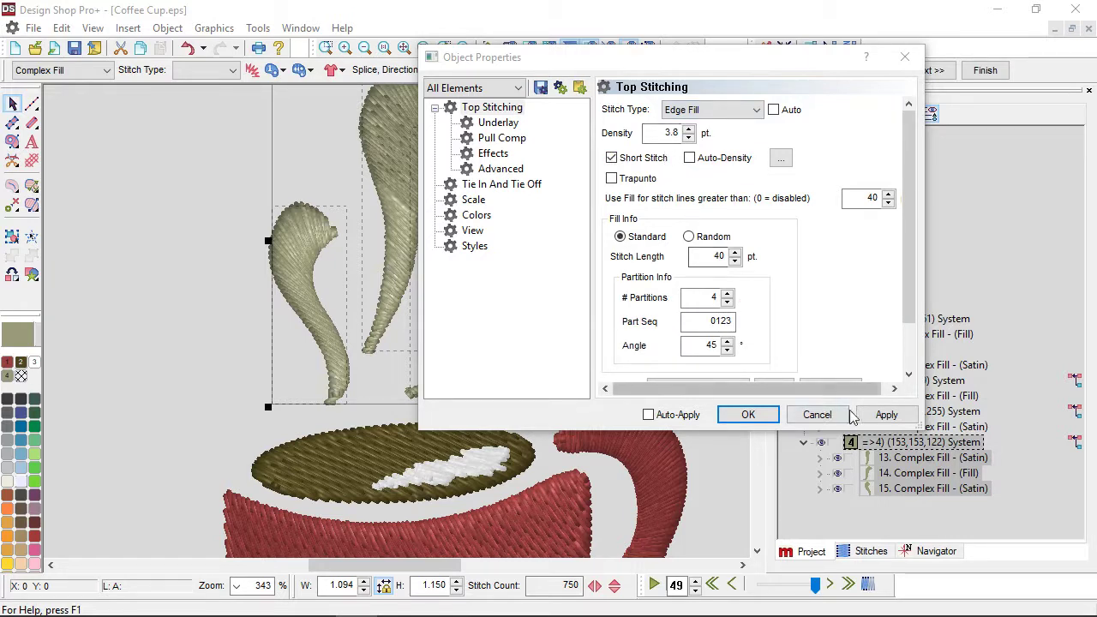
{"action": "left_click", "coordinate": [885, 414]}
Set the top stitching density of the three steam fills to 12 pt
{"action": "double_click", "coordinate": [654, 132]}
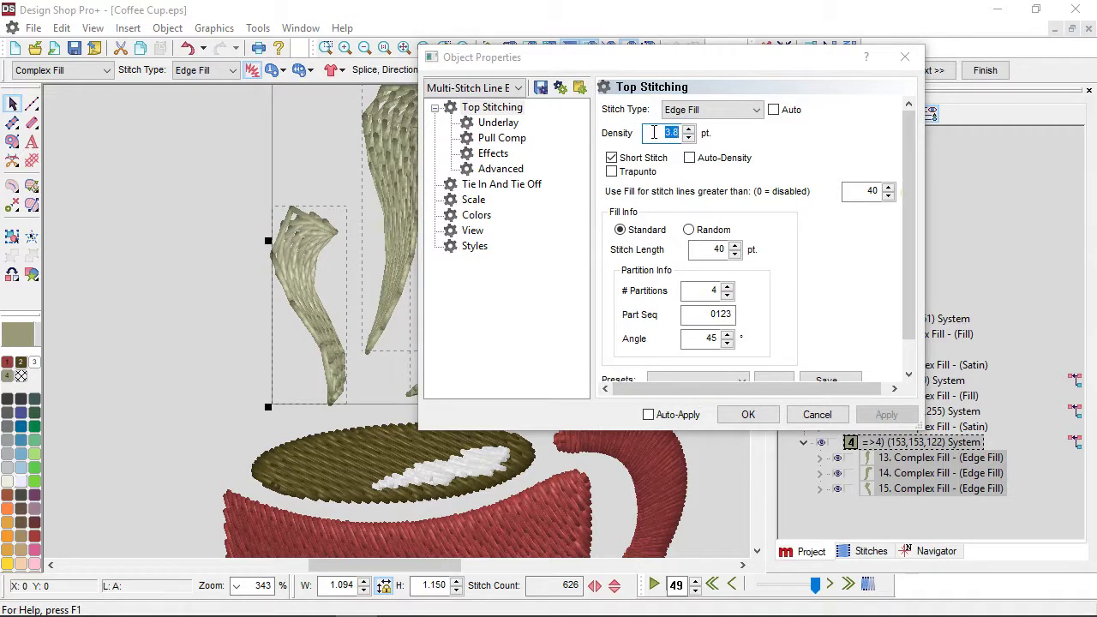
{"action": "type", "text": "12"}
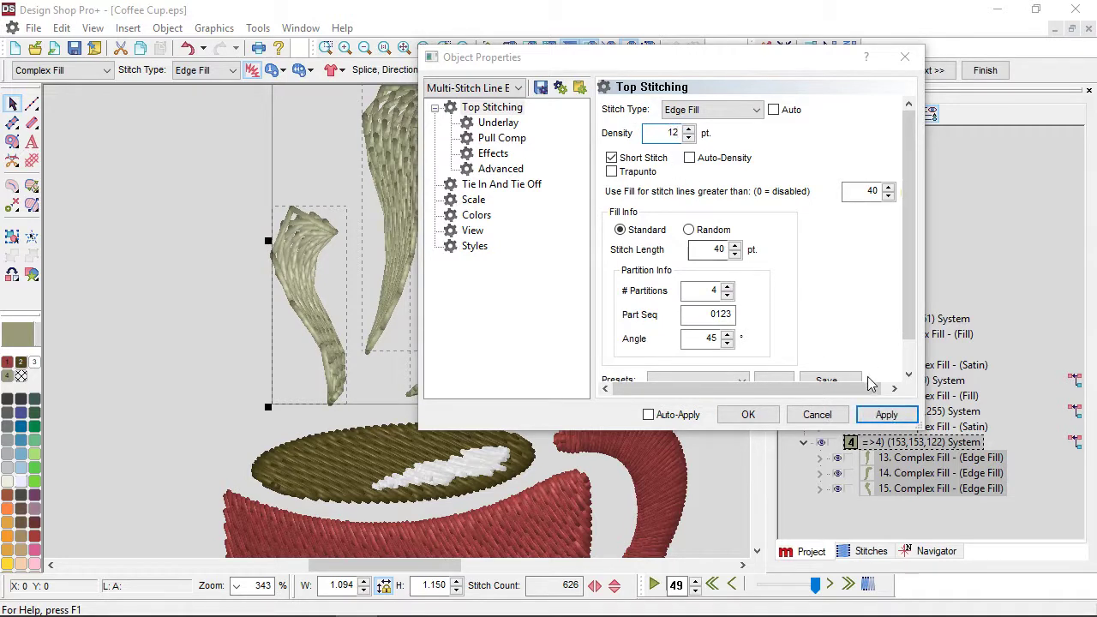
{"action": "left_click", "coordinate": [885, 417]}
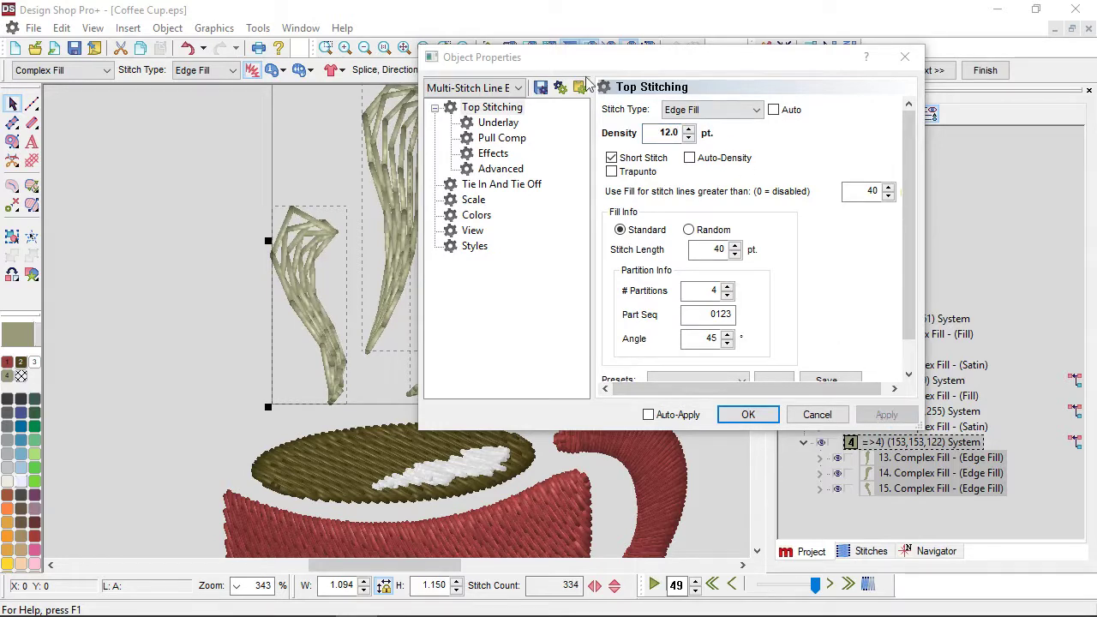
{"action": "left_click_drag", "start_coordinate": [538, 62], "coordinate": [757, 68]}
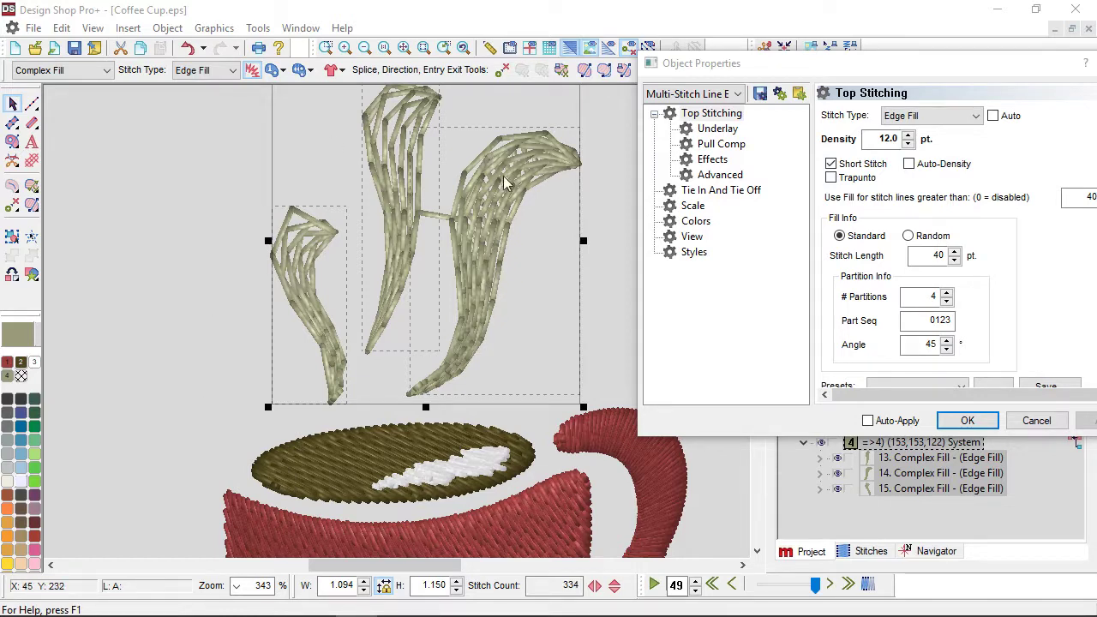
Disable auto-underlay for the three steam fills and set both the primary and secondary underlay to None
{"action": "left_click", "coordinate": [718, 130]}
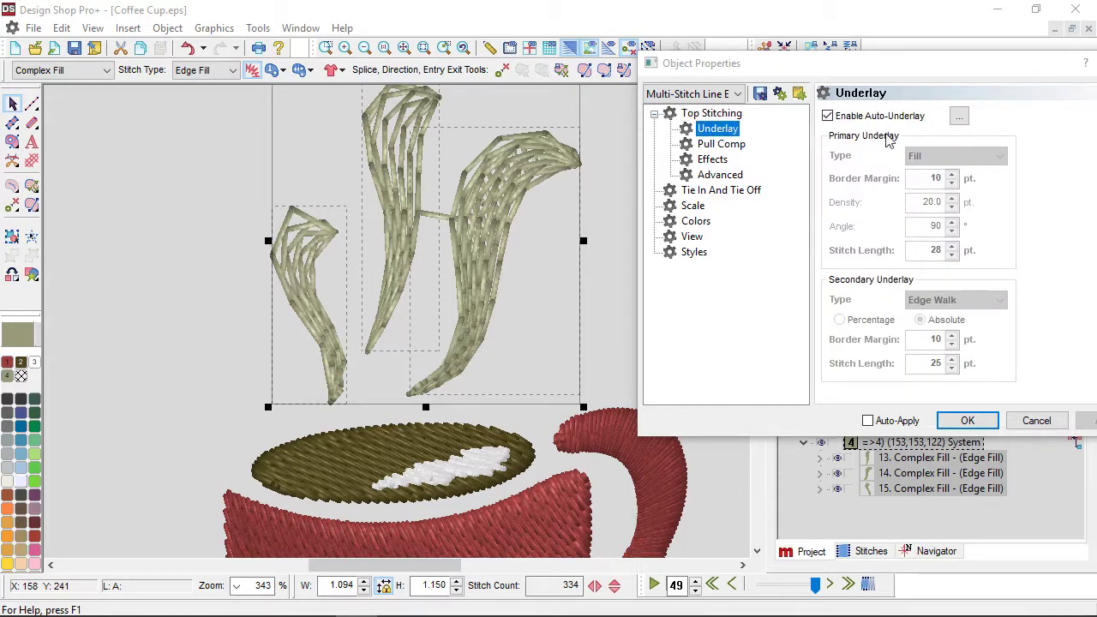
{"action": "left_click", "coordinate": [827, 116]}
{"action": "left_click", "coordinate": [951, 150]}
{"action": "left_click", "coordinate": [925, 161]}
{"action": "left_click", "coordinate": [966, 198]}
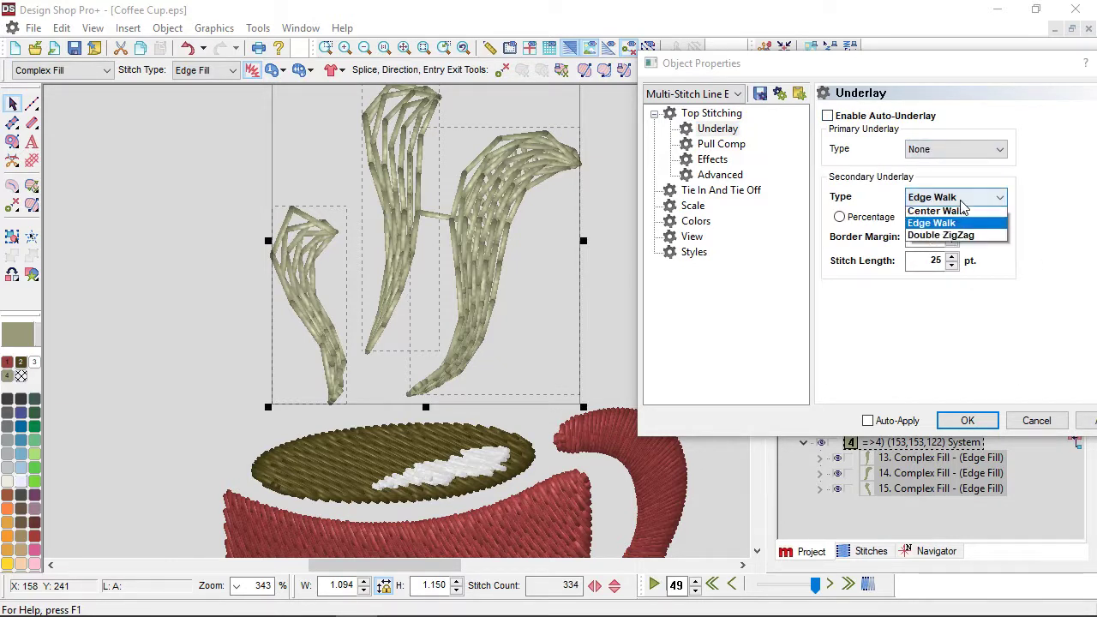
{"action": "left_click", "coordinate": [921, 212]}
{"action": "left_click", "coordinate": [1087, 420]}
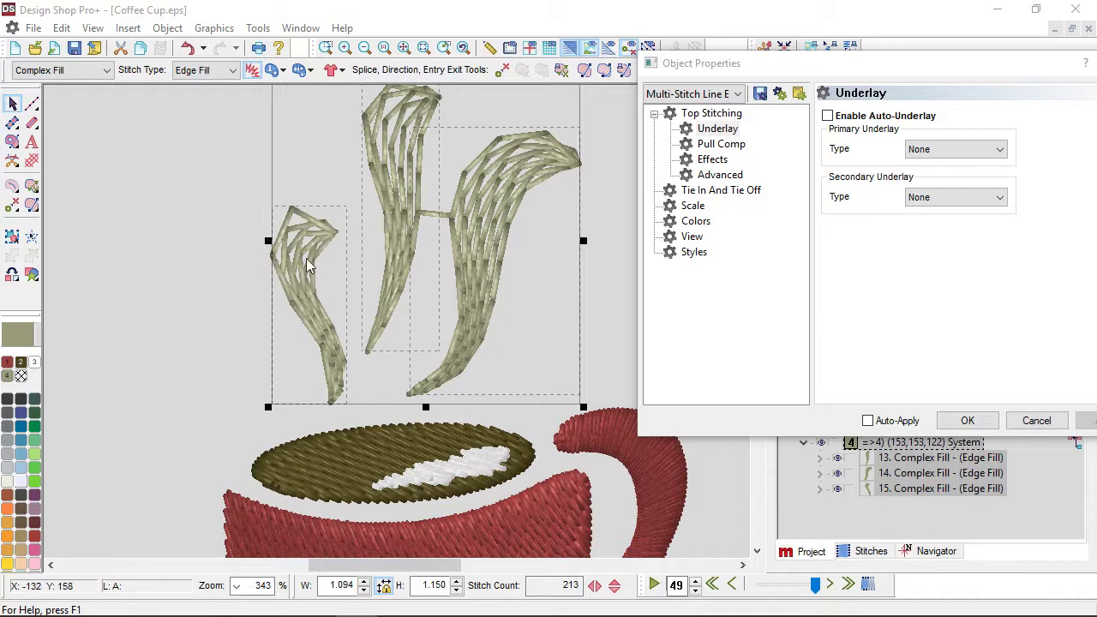
Set the top stitching stitch length of the three steam fills to 25 pt and close their properties
{"action": "left_click", "coordinate": [734, 113]}
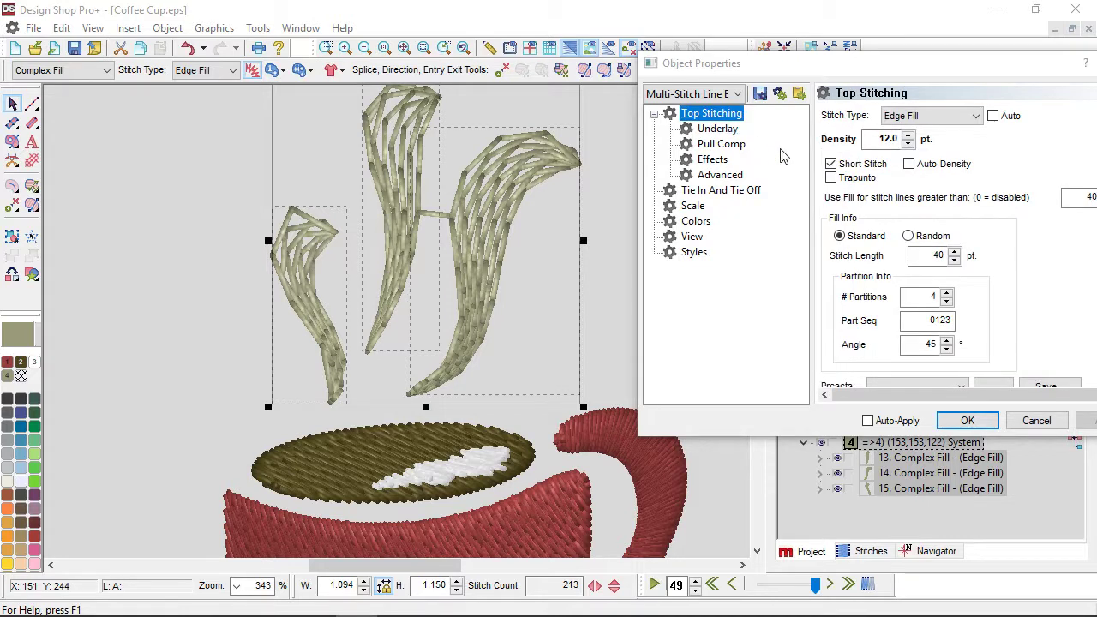
{"action": "double_click", "coordinate": [918, 261]}
{"action": "type", "text": "25"}
{"action": "left_click", "coordinate": [1086, 420]}
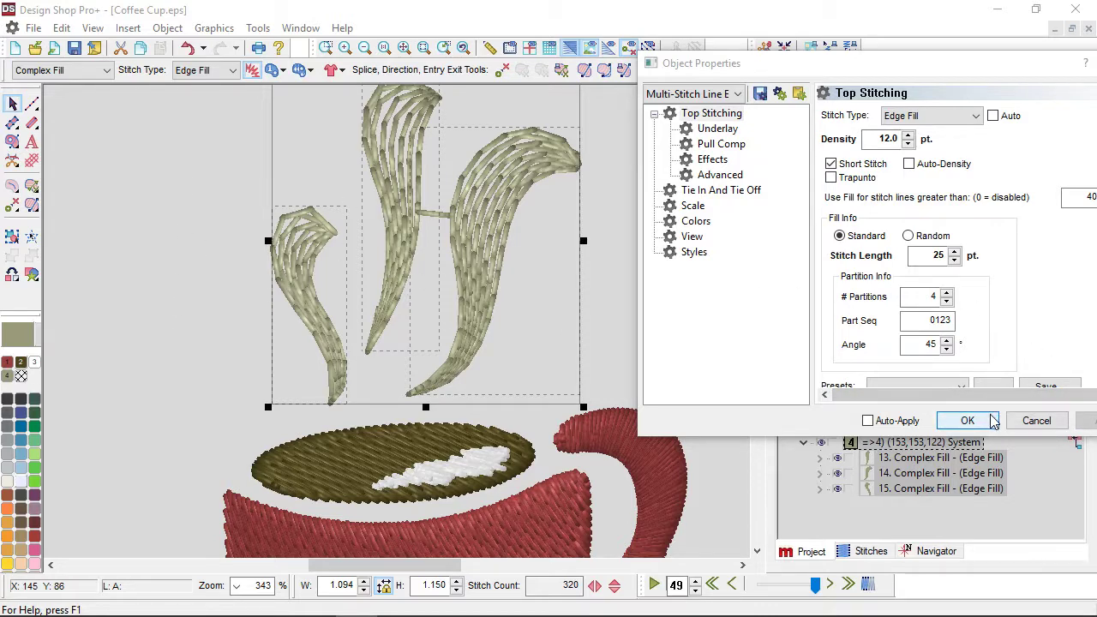
{"action": "left_click", "coordinate": [968, 419]}
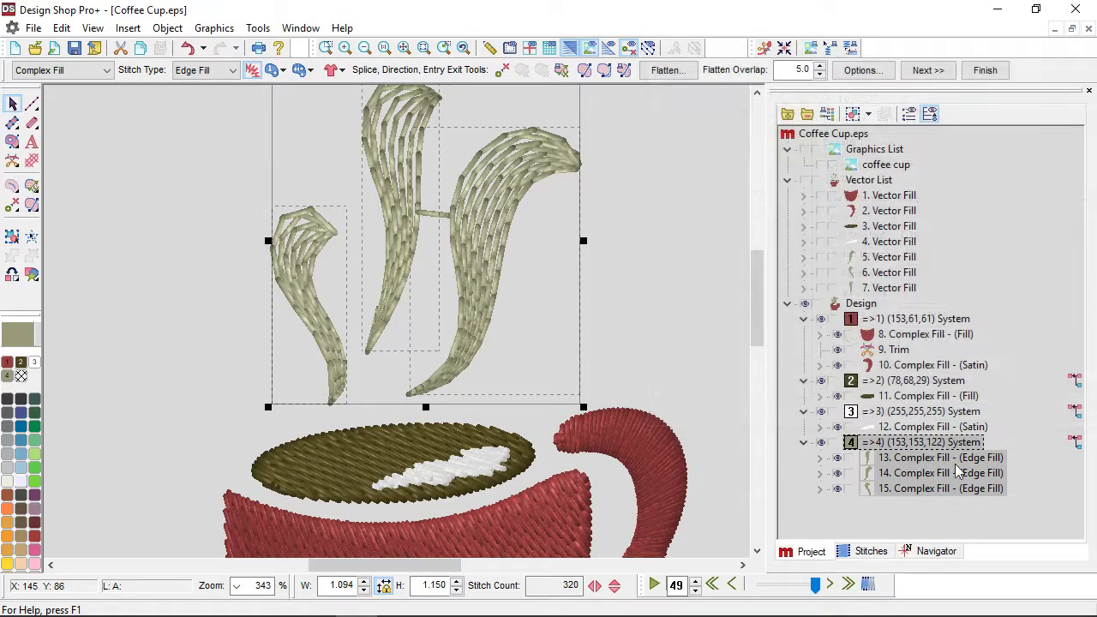
Insert a trim after the middle steam fill and another after the right steam fill
{"action": "left_click", "coordinate": [905, 460]}
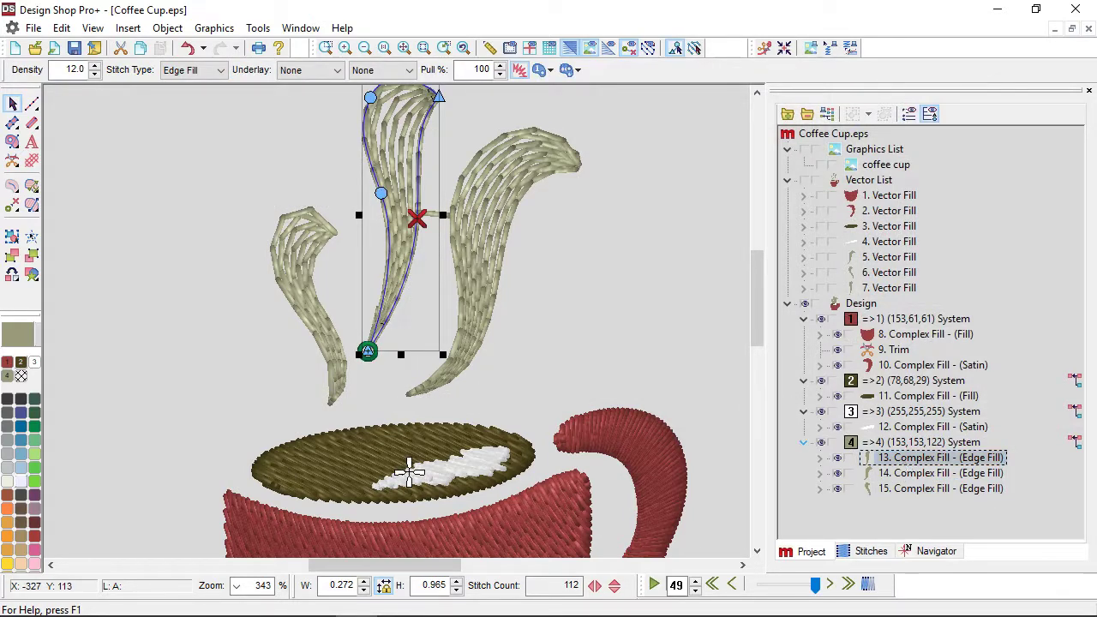
{"action": "left_click", "coordinate": [12, 161]}
{"action": "left_click", "coordinate": [910, 489]}
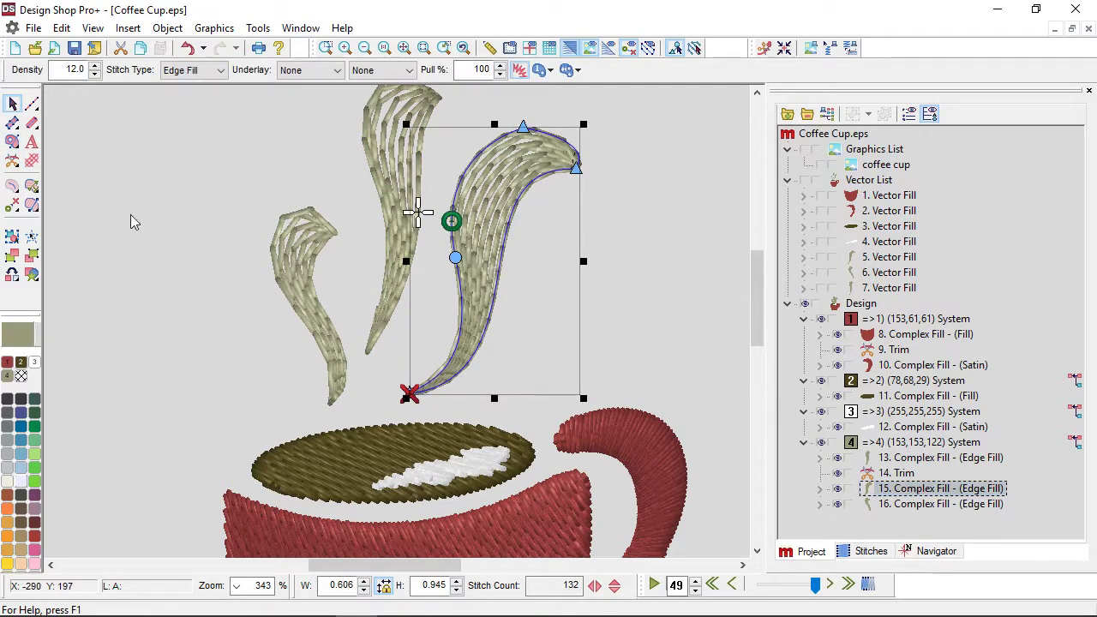
{"action": "left_click", "coordinate": [12, 161]}
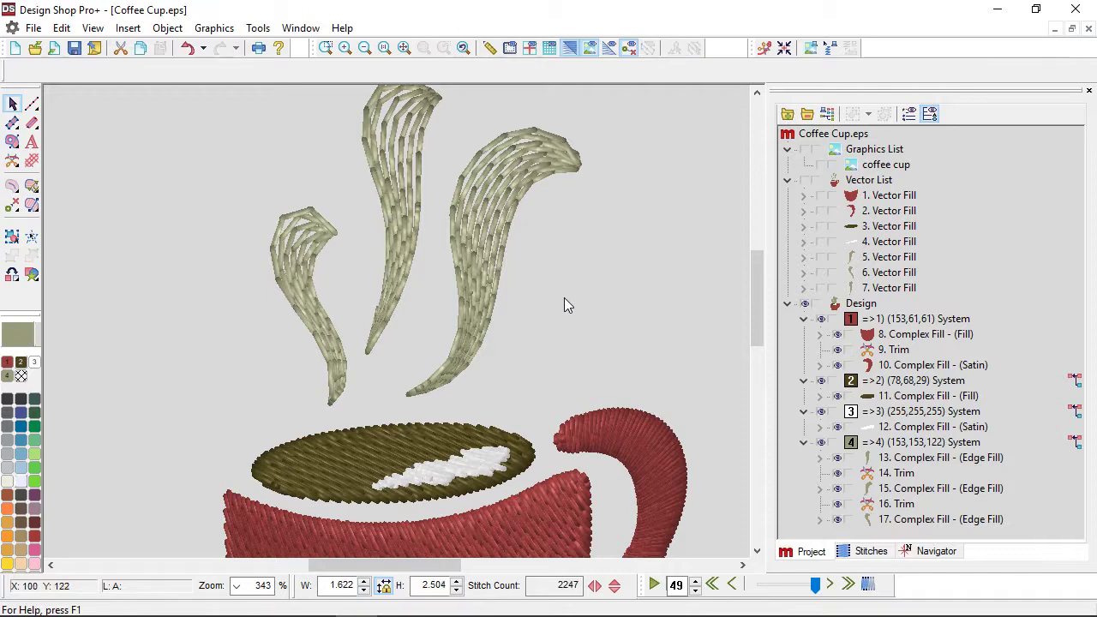
Set the density of the right steam's edge fill to 16 pt and deselect it
{"action": "scroll", "coordinate": [466, 356], "scroll_direction": "down", "scroll_amount": 3}
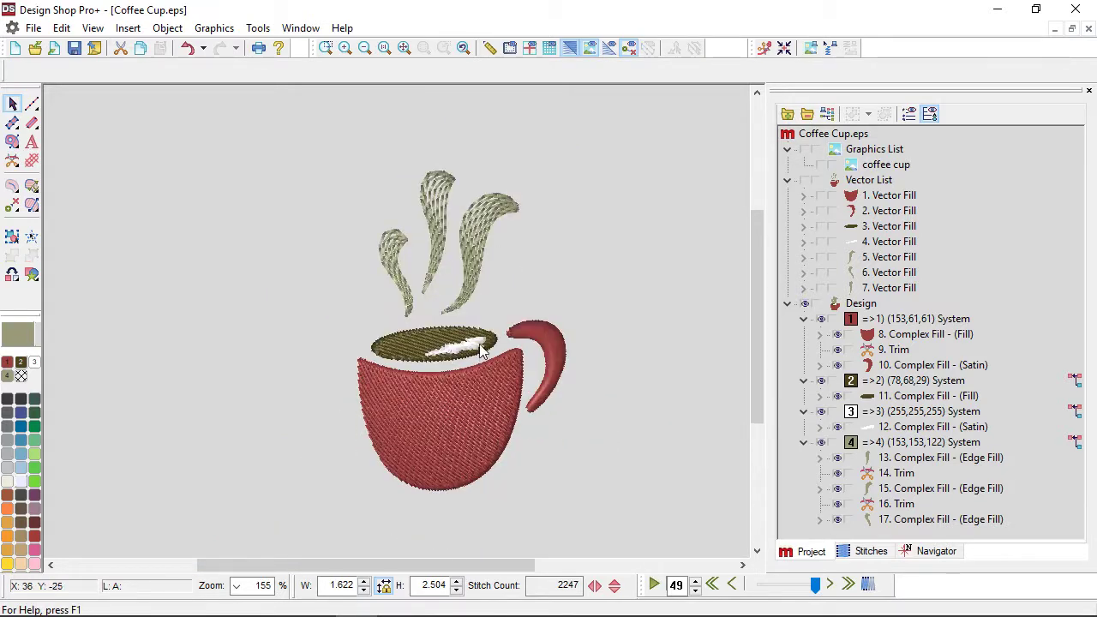
{"action": "scroll", "coordinate": [486, 310], "scroll_direction": "up", "scroll_amount": 2}
{"action": "scroll", "coordinate": [486, 310], "scroll_direction": "down", "scroll_amount": 2}
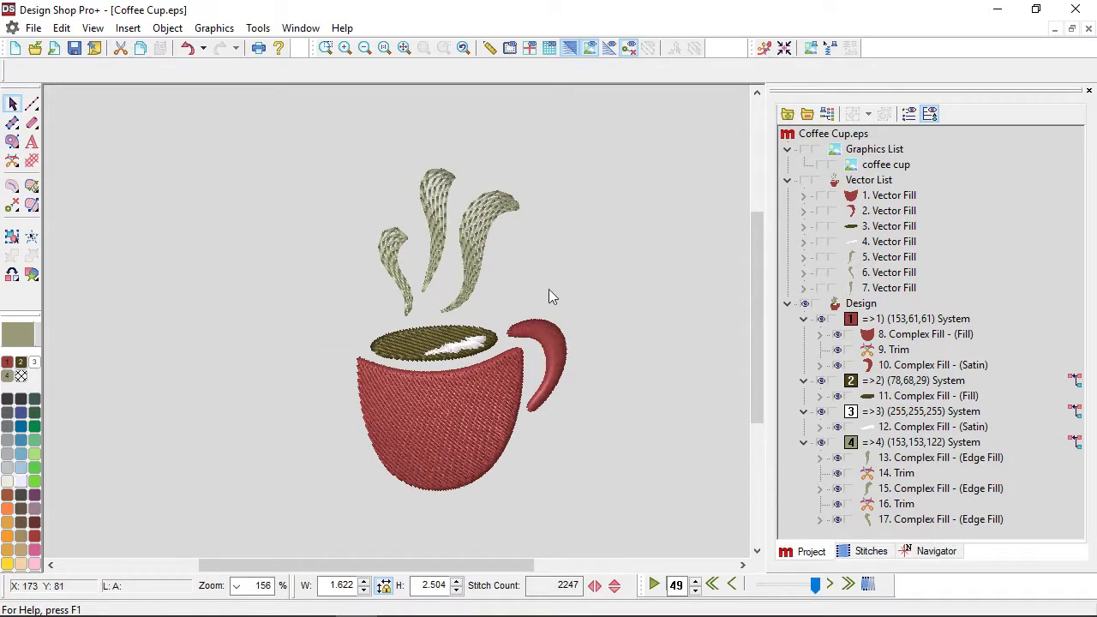
{"action": "left_click", "coordinate": [468, 235]}
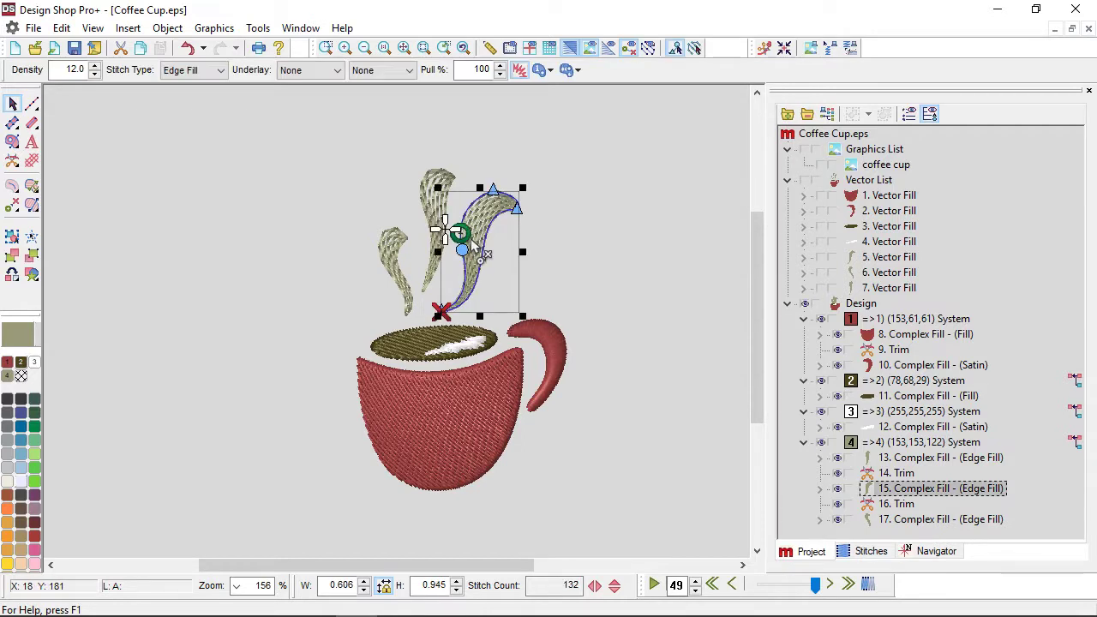
{"action": "double_click", "coordinate": [78, 70]}
{"action": "type", "text": "16"}
{"action": "key", "text": "Return"}
{"action": "left_click", "coordinate": [258, 213]}
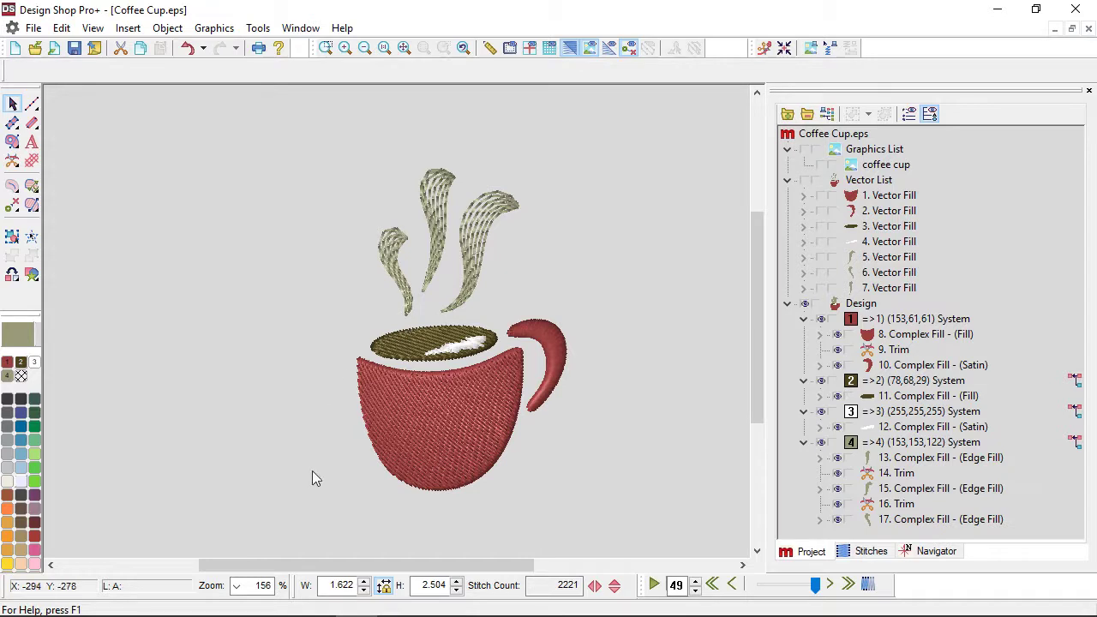
{"action": "left_click_drag", "start_coordinate": [307, 565], "coordinate": [328, 569]}
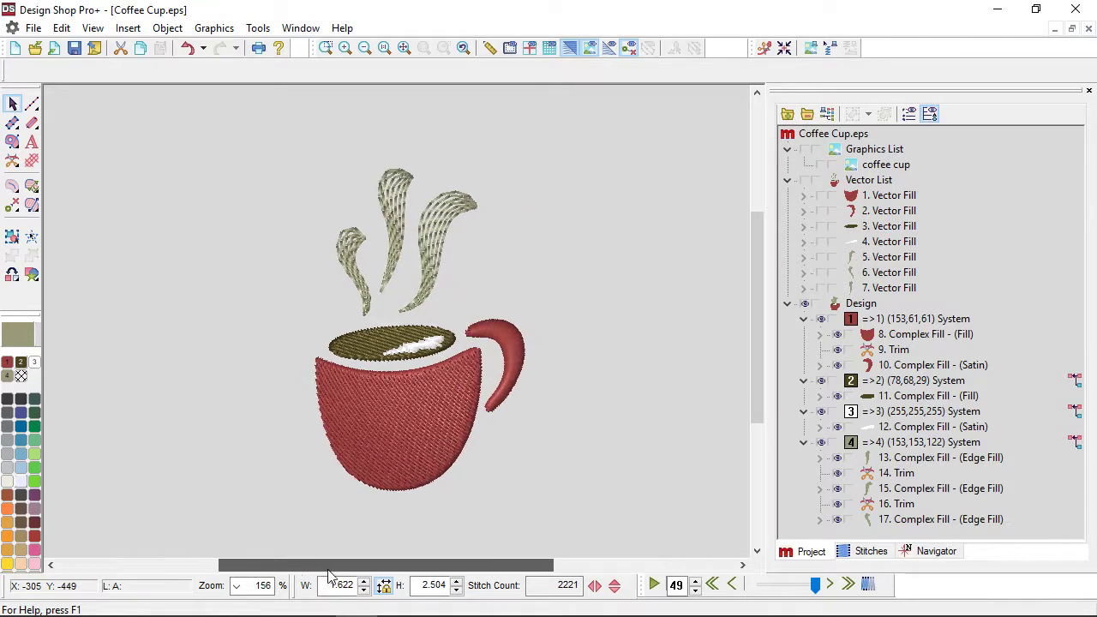
{"action": "left_click", "coordinate": [14, 188]}
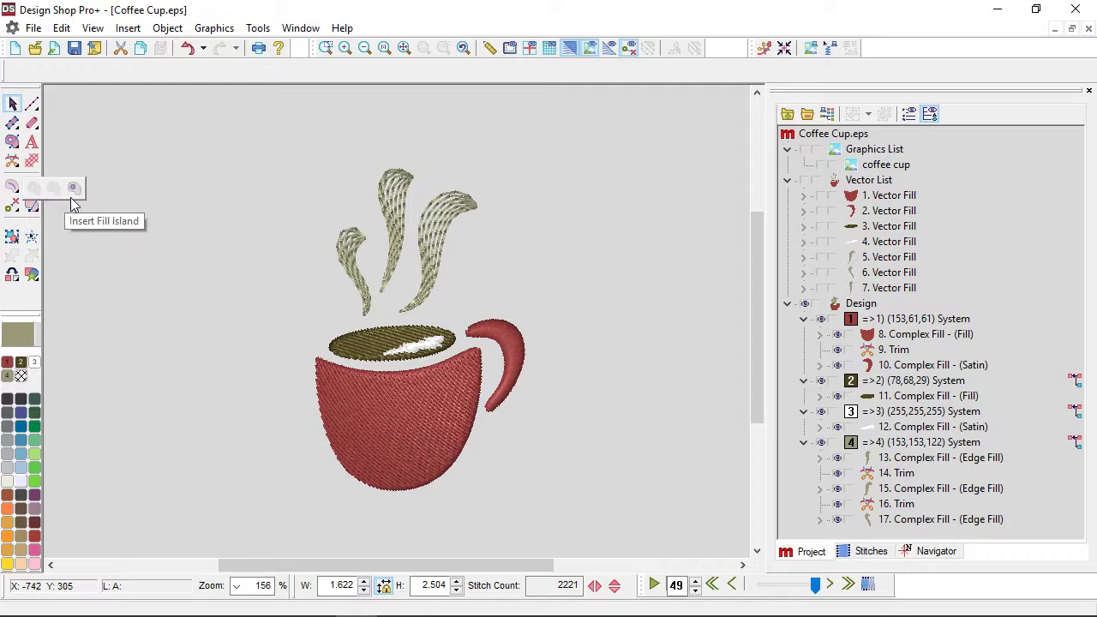
{"action": "left_click", "coordinate": [36, 189]}
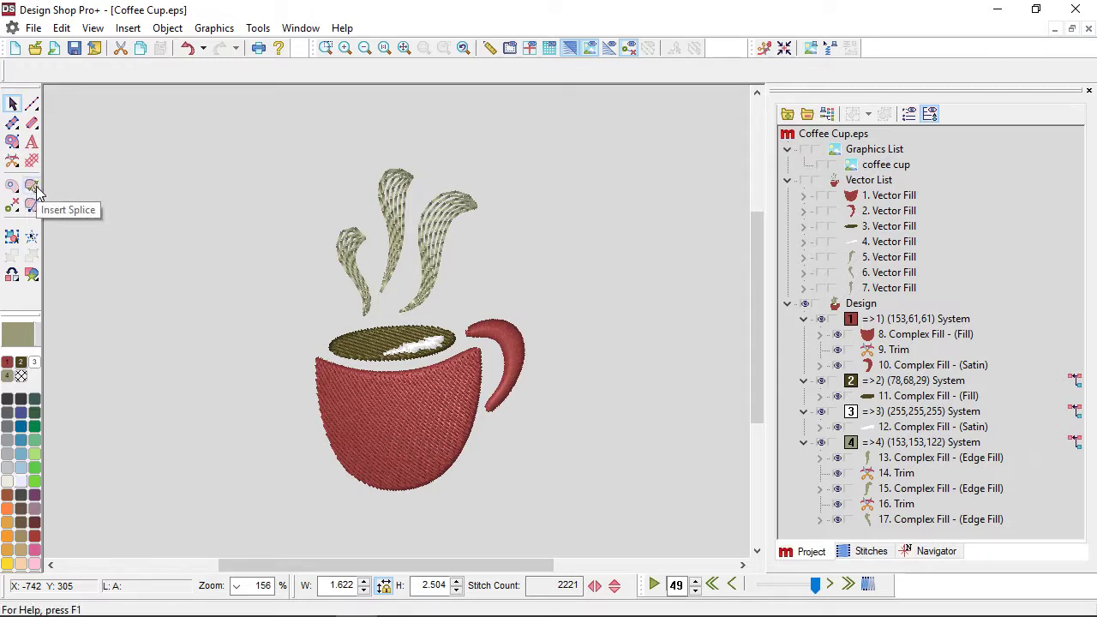
{"action": "left_click", "coordinate": [35, 196]}
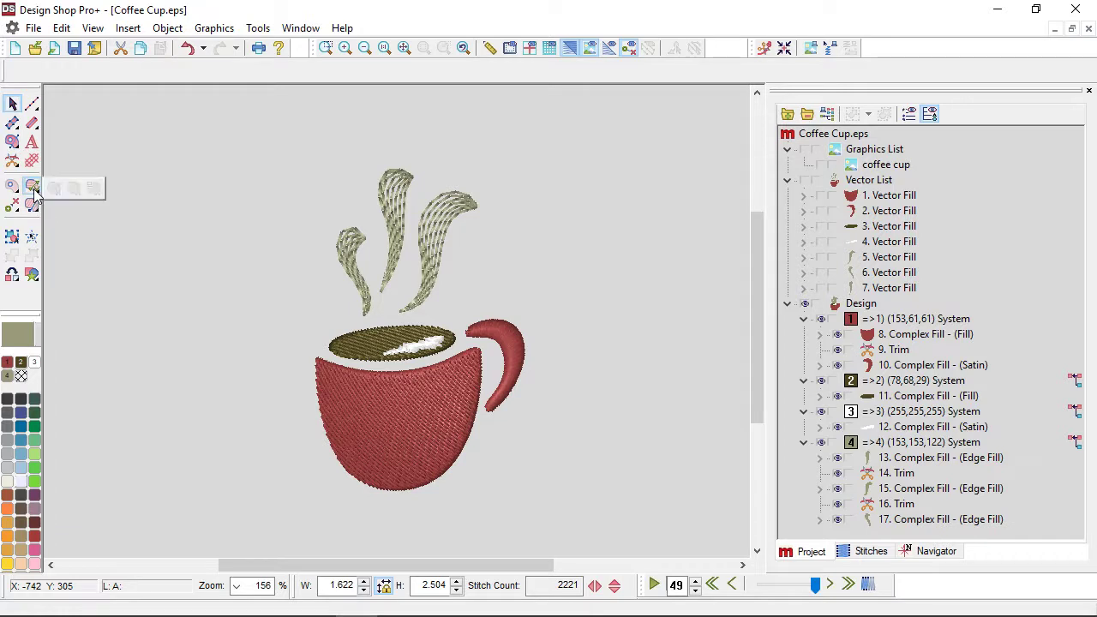